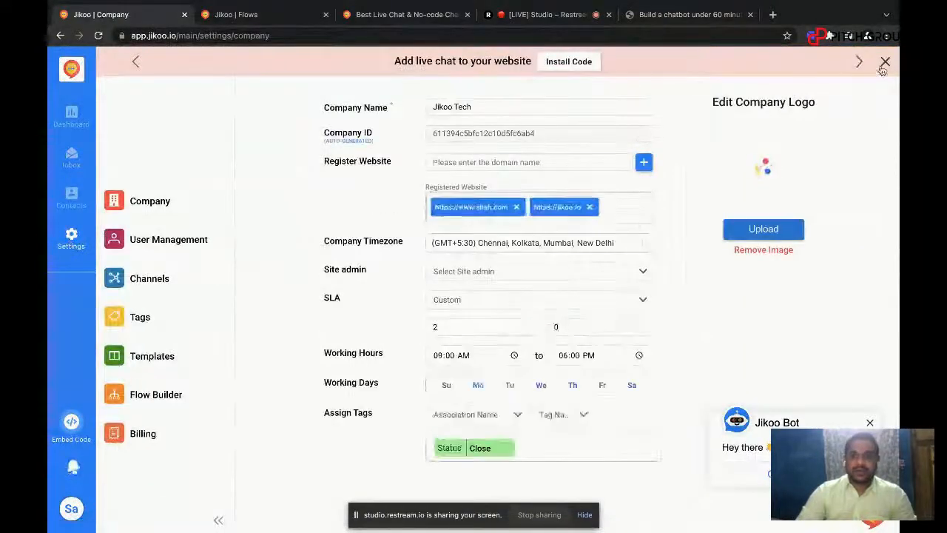
Step: Dismiss the install-code banner and the chat bot popup, and look over the Channels and Flow Builder settings
{"action": "left_click", "coordinate": [885, 62]}
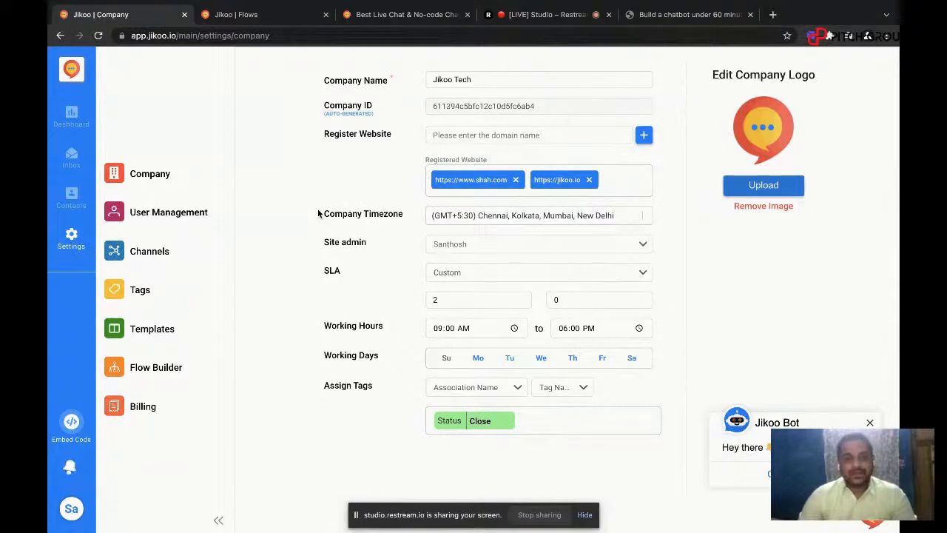
{"action": "left_click", "coordinate": [152, 255]}
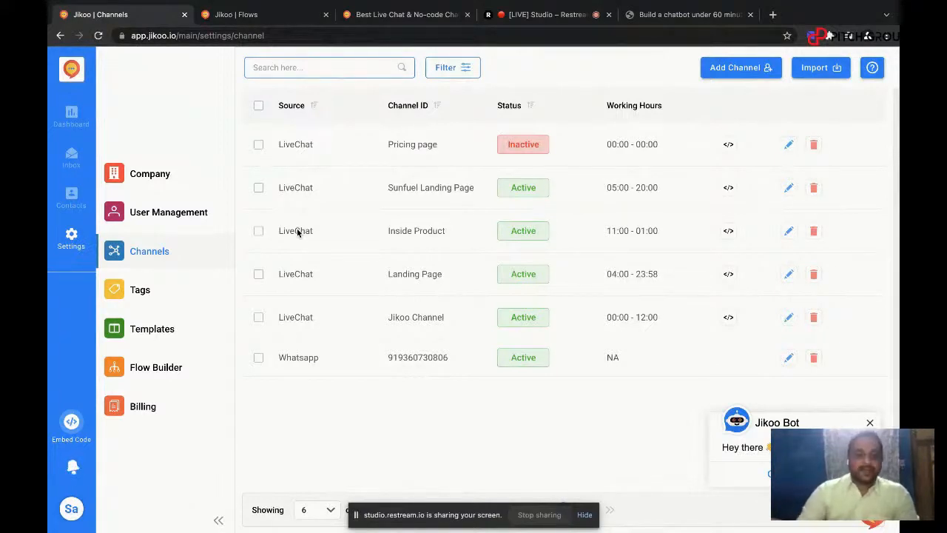
{"action": "left_click", "coordinate": [170, 366]}
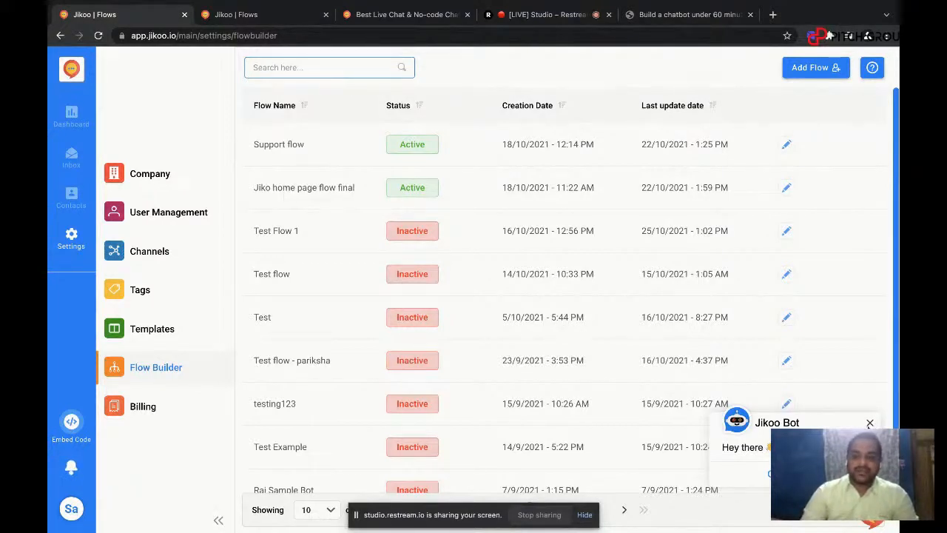
{"action": "left_click", "coordinate": [870, 424]}
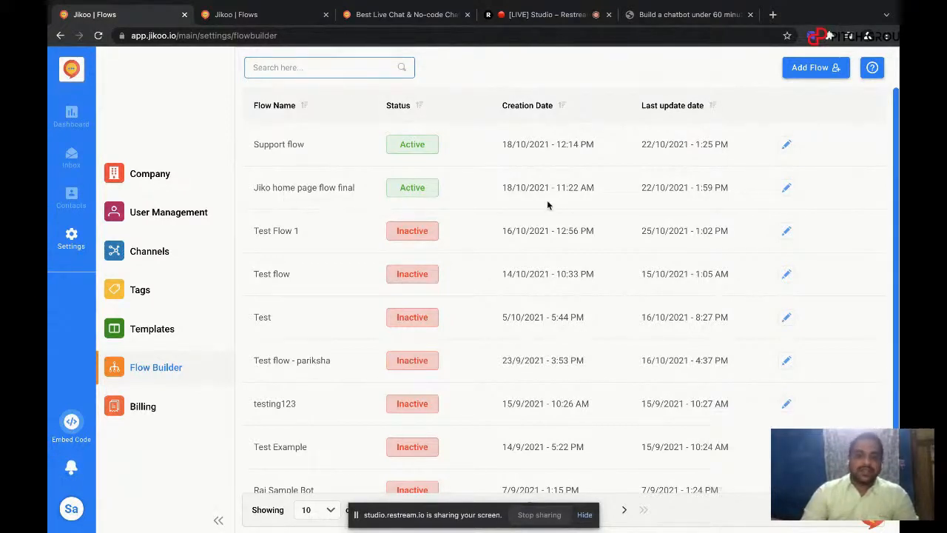
Step: View the Jikoo homepage and the Jikoo Chat Test Page in the other browser window, and select the test page's address
{"action": "left_click", "coordinate": [393, 26]}
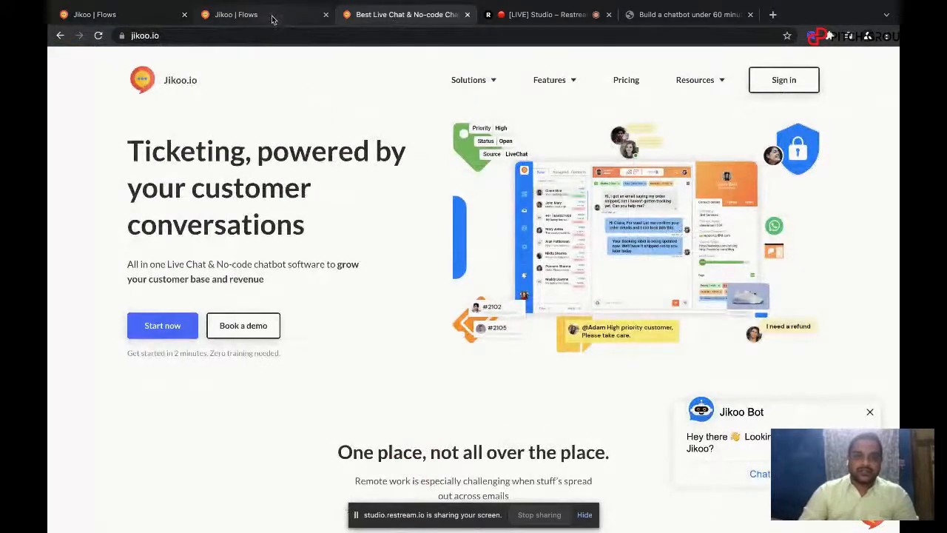
{"action": "key", "text": "ctrl+Right"}
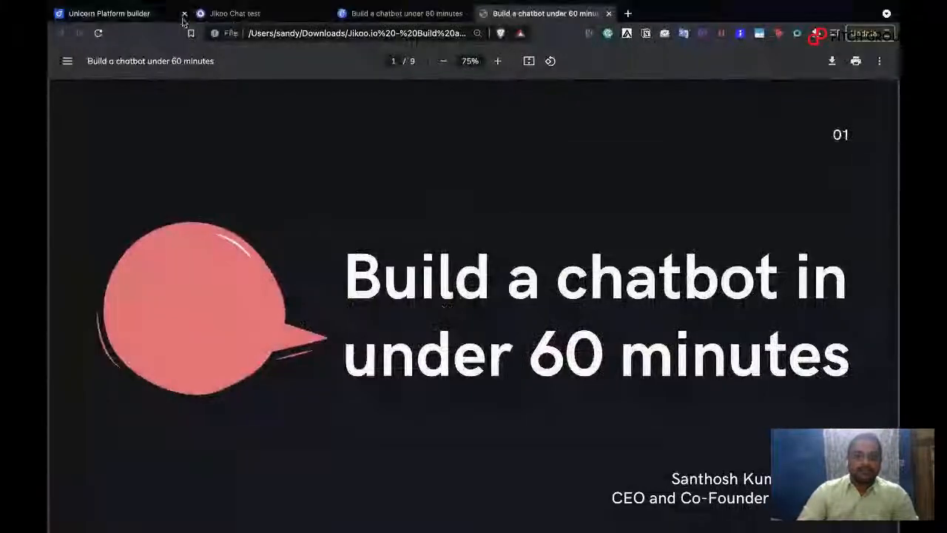
{"action": "left_click", "coordinate": [250, 13]}
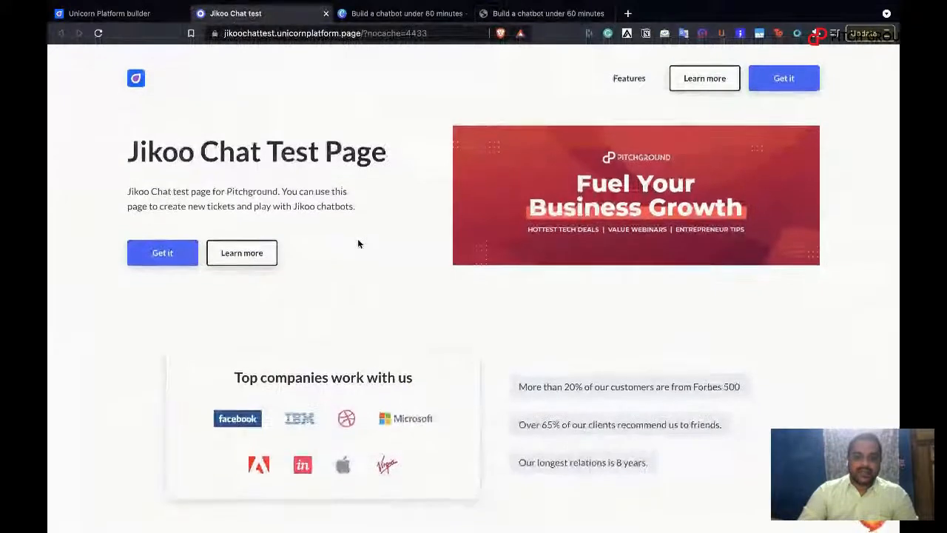
{"action": "scroll", "coordinate": [358, 244], "scroll_direction": "down", "scroll_amount": 1}
{"action": "scroll", "coordinate": [358, 244], "scroll_direction": "up", "scroll_amount": 1}
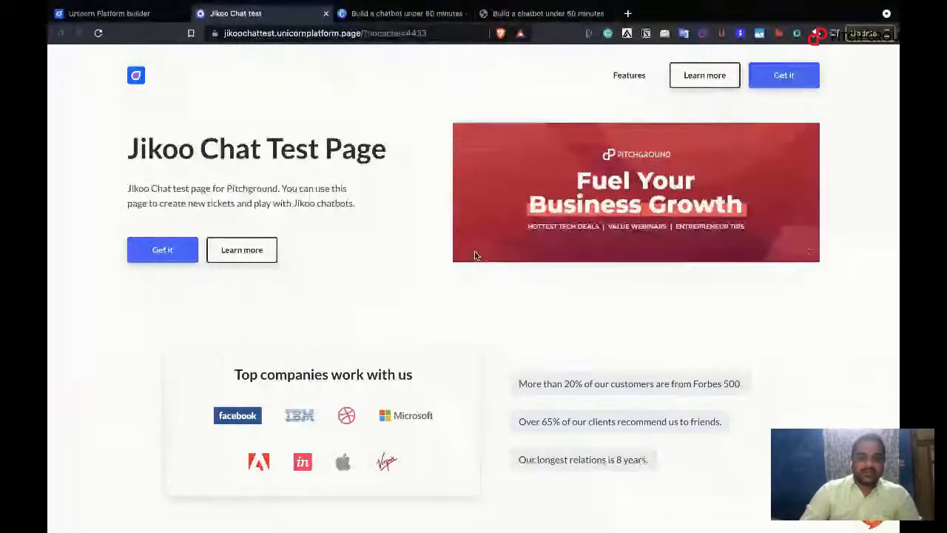
{"action": "left_click", "coordinate": [324, 34]}
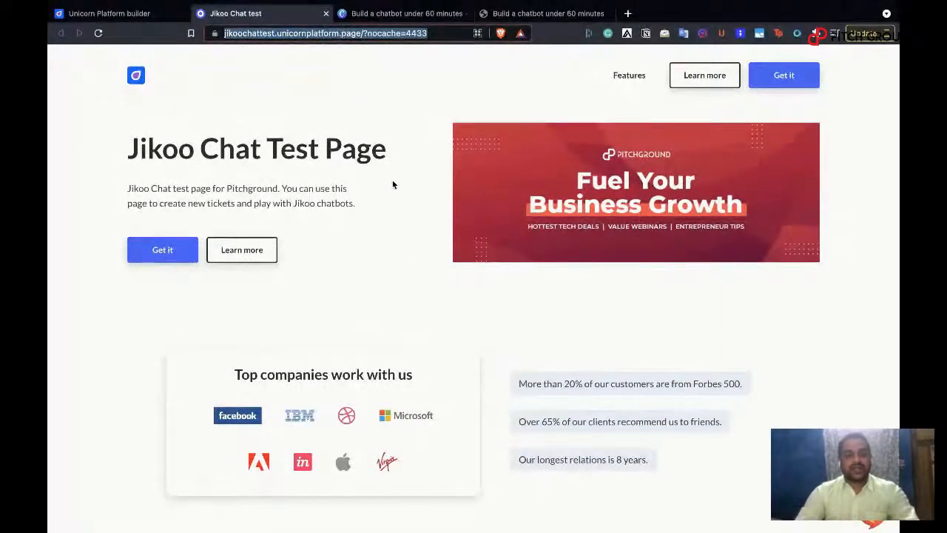
{"action": "key", "text": "ctrl+Left"}
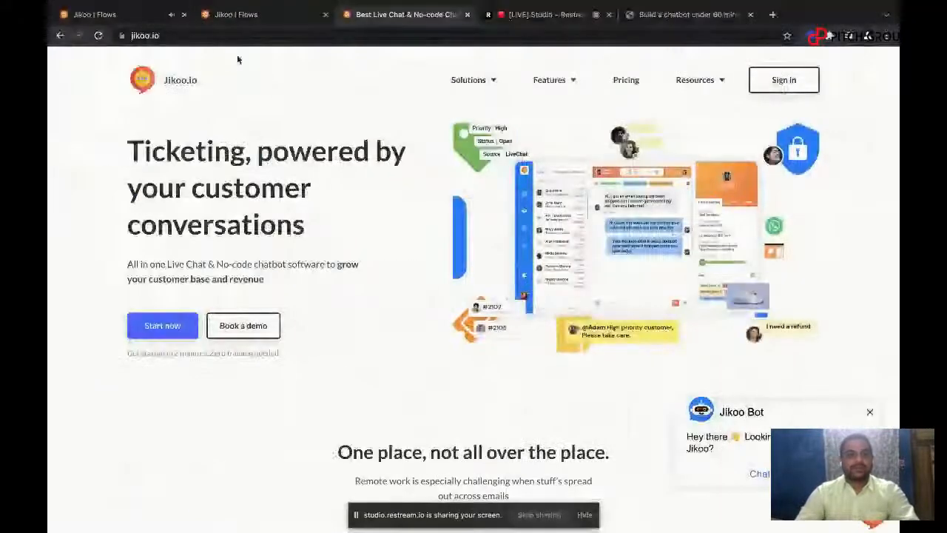
Step: Start adding a LiveChat channel in the Jikoo settings and name it "Pitchground Webinar"
{"action": "left_click", "coordinate": [118, 14]}
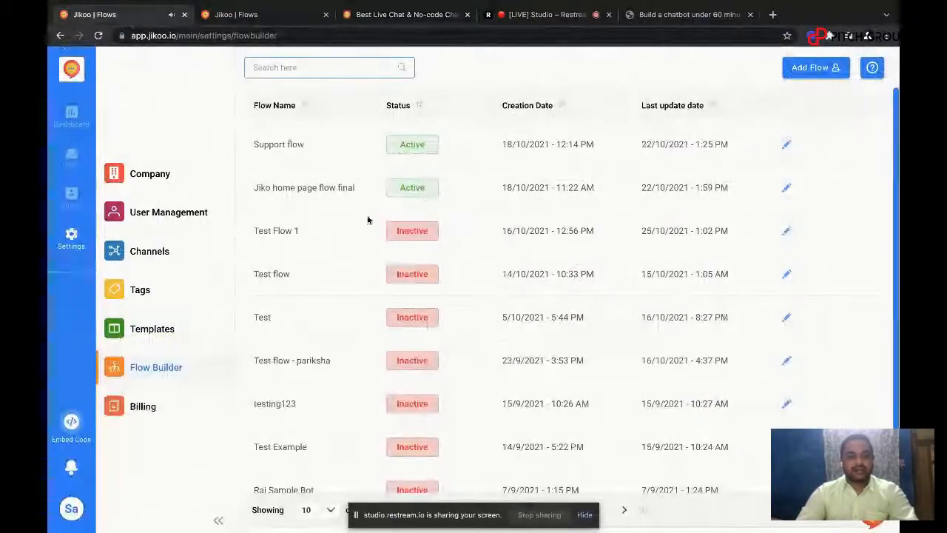
{"action": "left_click", "coordinate": [182, 252]}
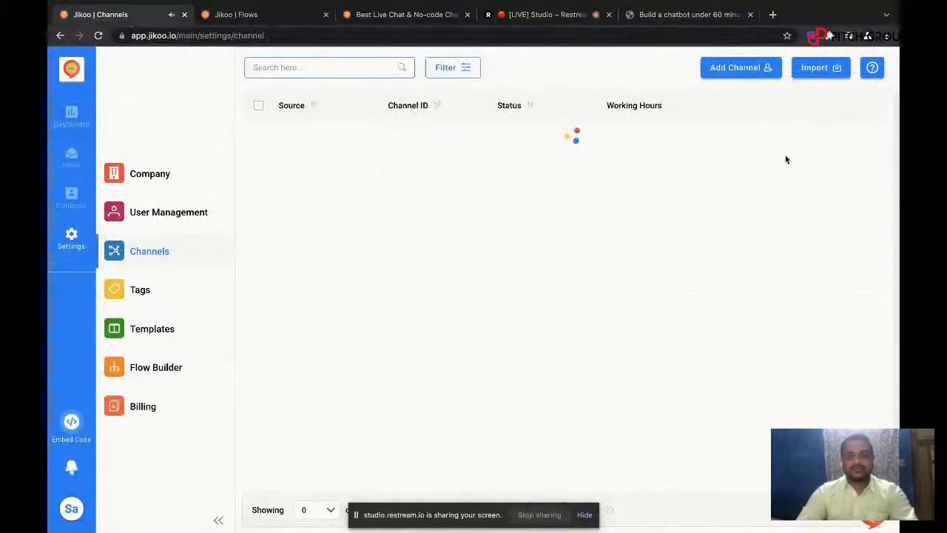
{"action": "left_click", "coordinate": [723, 68]}
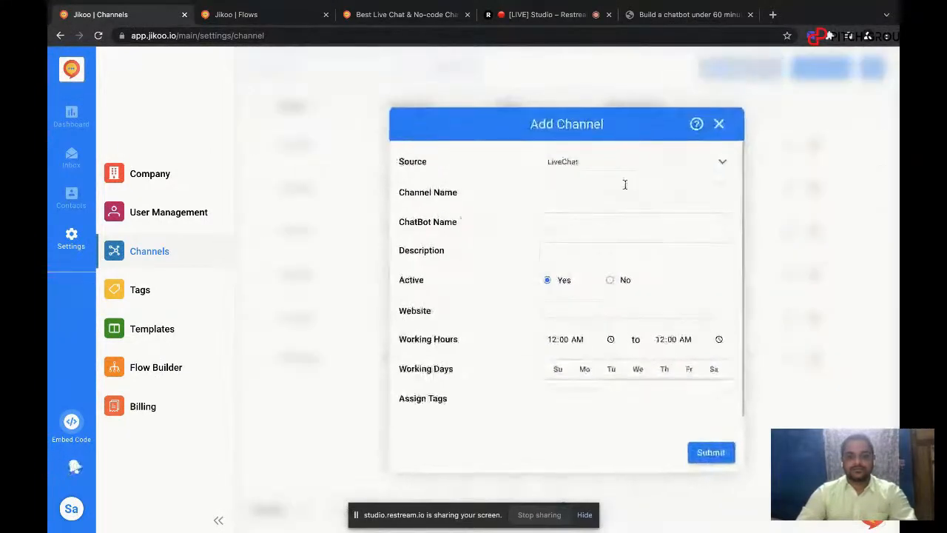
{"action": "left_click", "coordinate": [570, 192]}
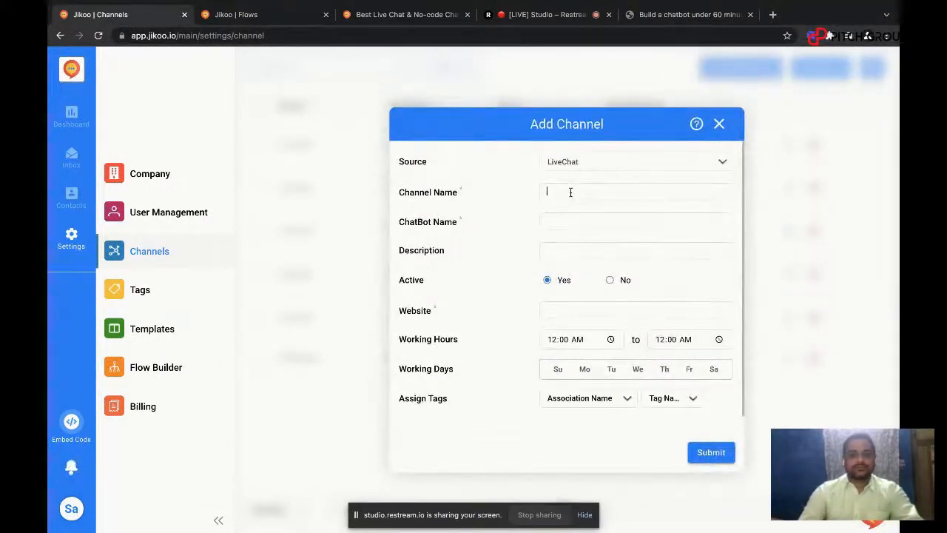
{"action": "type", "text": "Pitchgrounf"}
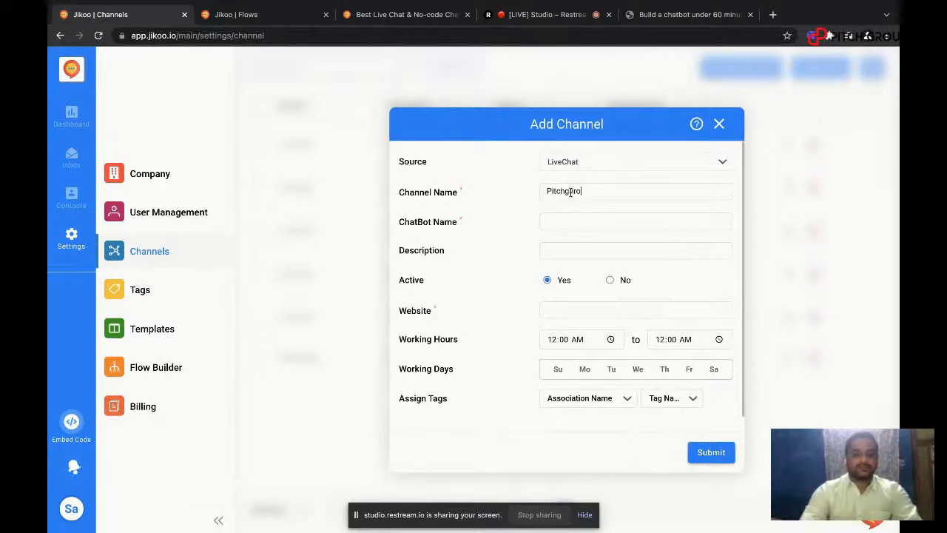
{"action": "key", "text": "BackSpace"}
{"action": "key", "text": "BackSpace"}
{"action": "key", "text": "BackSpace"}
{"action": "key", "text": "BackSpace"}
{"action": "key", "text": "BackSpace"}
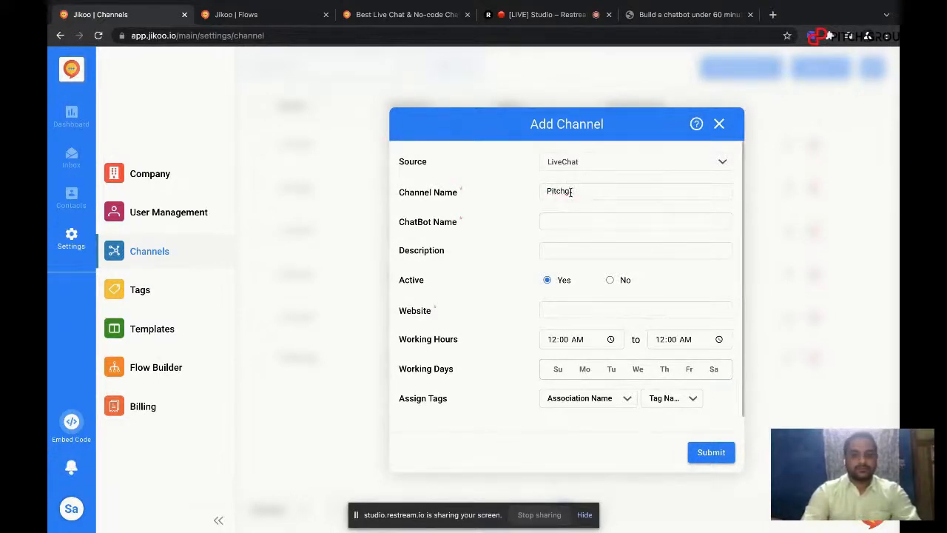
{"action": "type", "text": "round Webinar"}
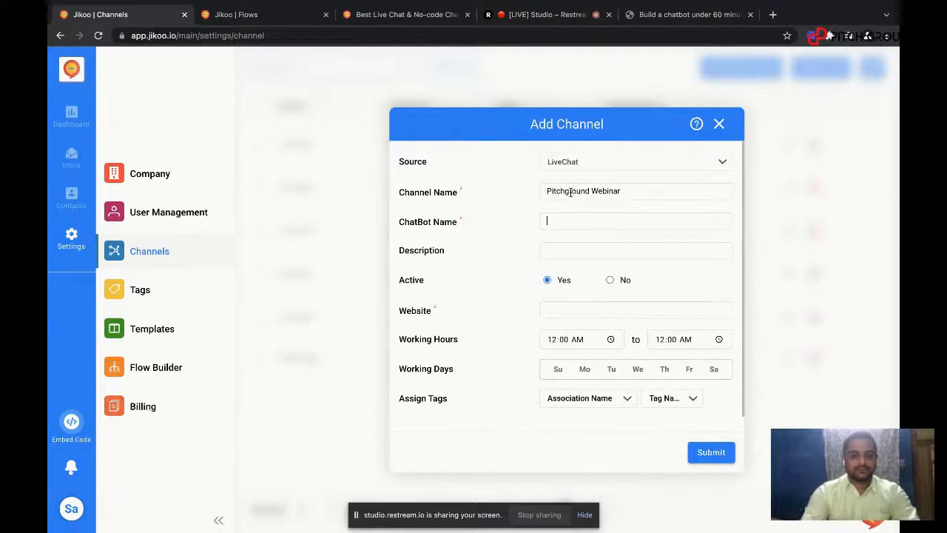
Step: Name the channel's chatbot "PG Bot" and reuse the channel name "Pitchground Webinar" as the description
{"action": "type", "text": "PG Bot"}
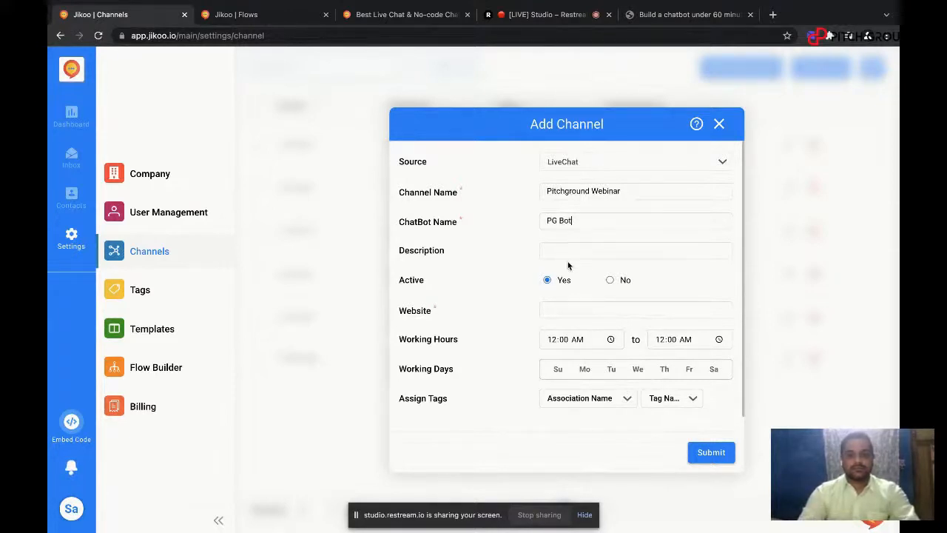
{"action": "triple_click", "coordinate": [554, 190]}
{"action": "key", "text": "super+c"}
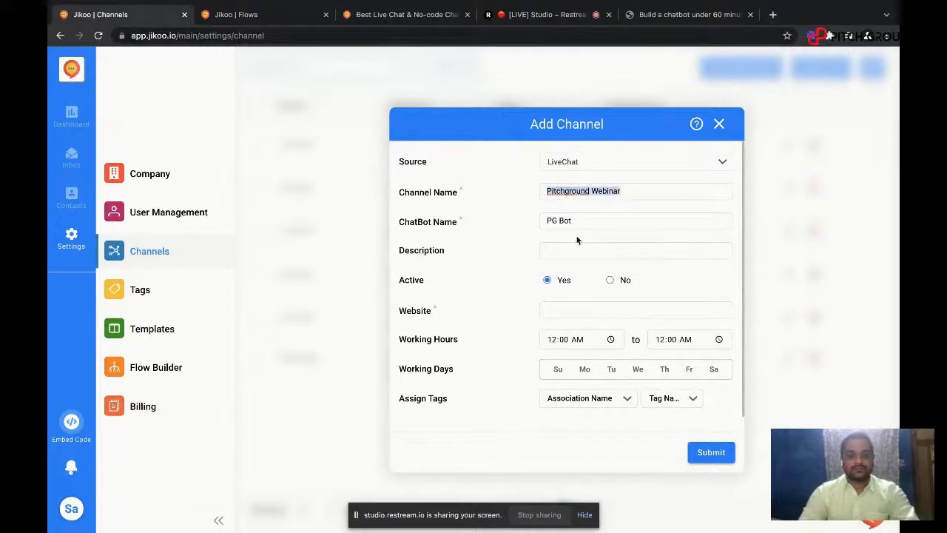
{"action": "left_click", "coordinate": [574, 255]}
{"action": "key", "text": "super+v"}
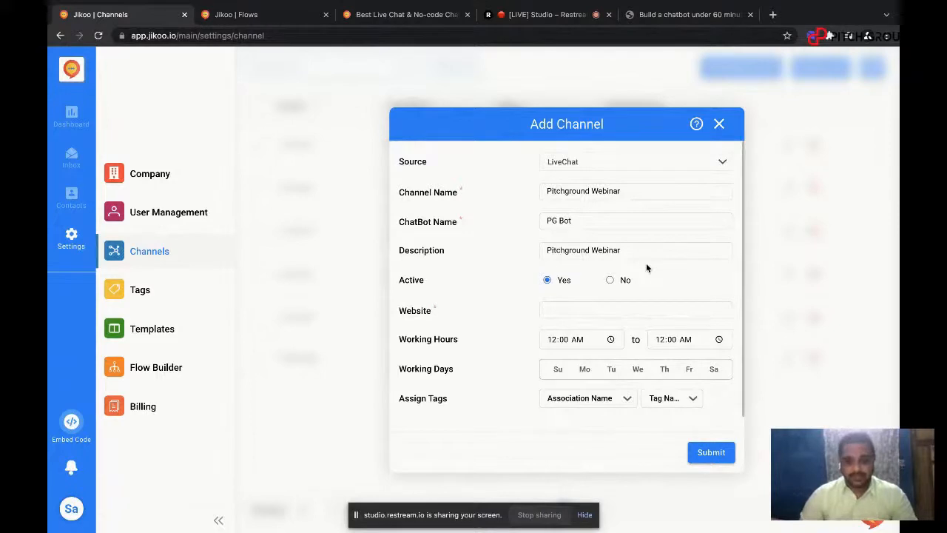
{"action": "left_click", "coordinate": [612, 306]}
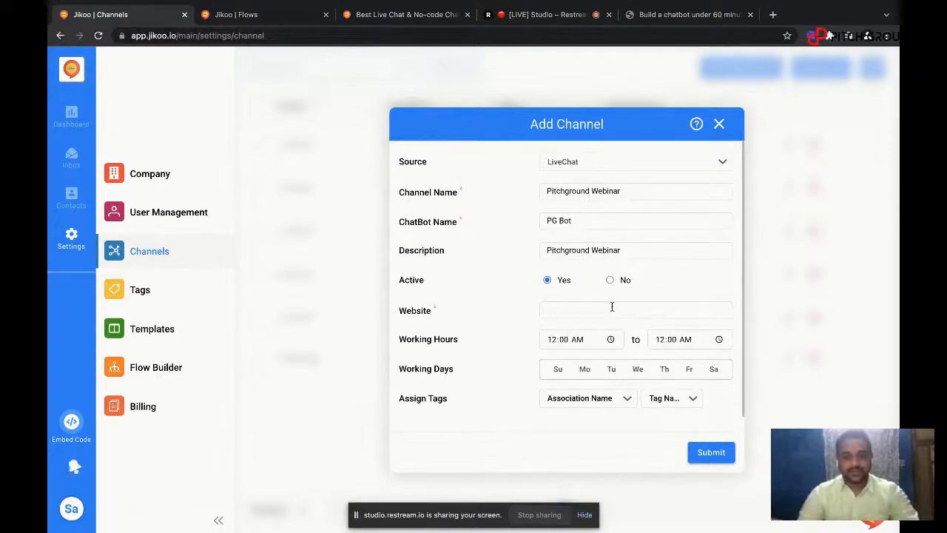
{"action": "key", "text": "ctrl+v"}
{"action": "triple_click", "coordinate": [605, 307]}
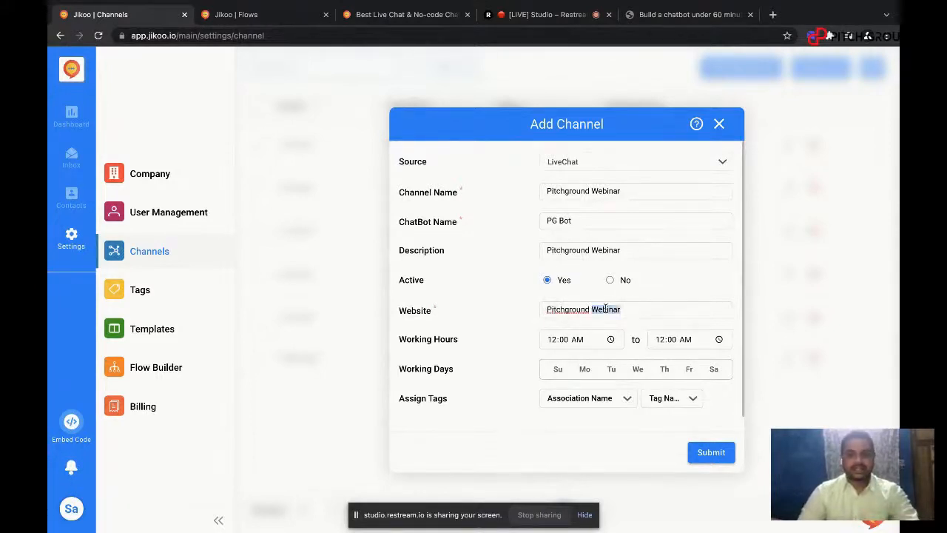
{"action": "key", "text": "BackSpace"}
{"action": "key", "text": "ctrl+Right"}
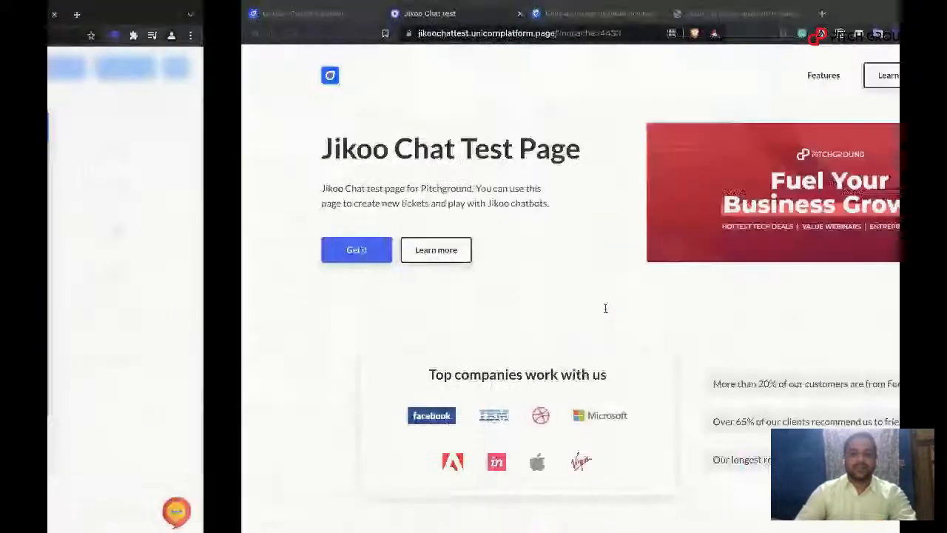
{"action": "key", "text": "ctrl+c"}
{"action": "key", "text": "ctrl+Left"}
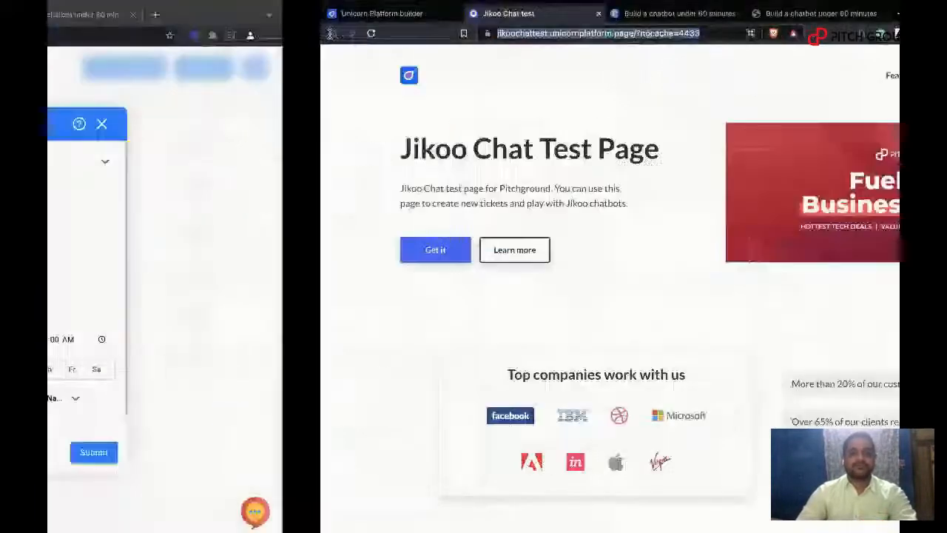
{"action": "key", "text": "ctrl+v"}
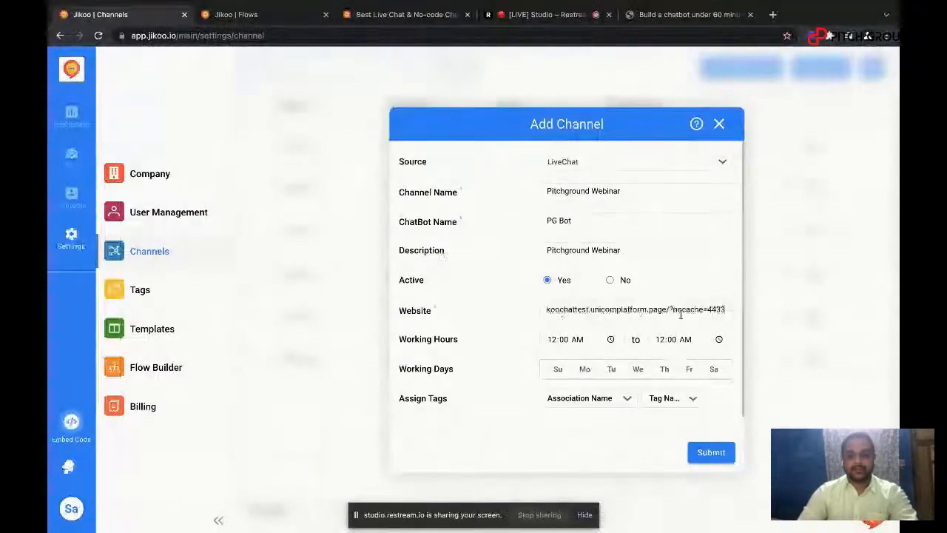
{"action": "left_click_drag", "start_coordinate": [670, 310], "coordinate": [735, 307]}
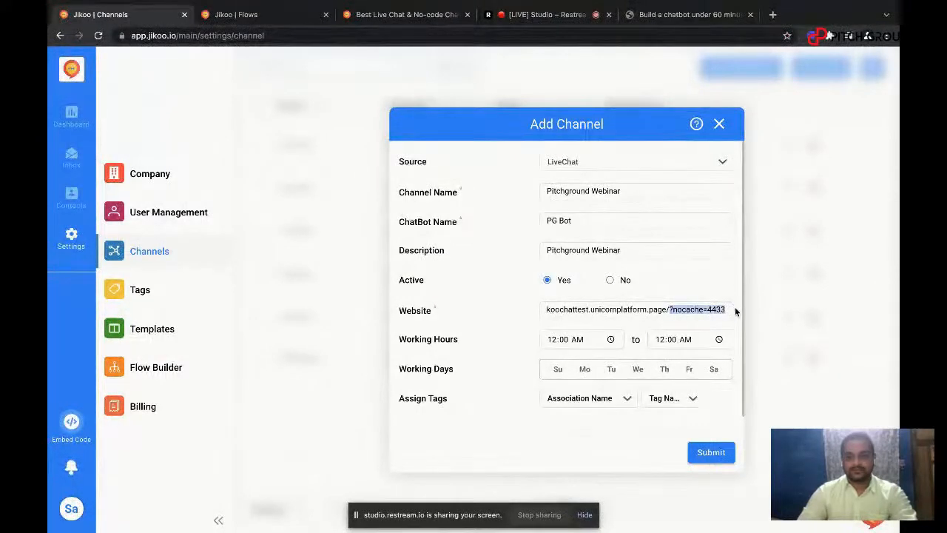
{"action": "key", "text": "BackSpace"}
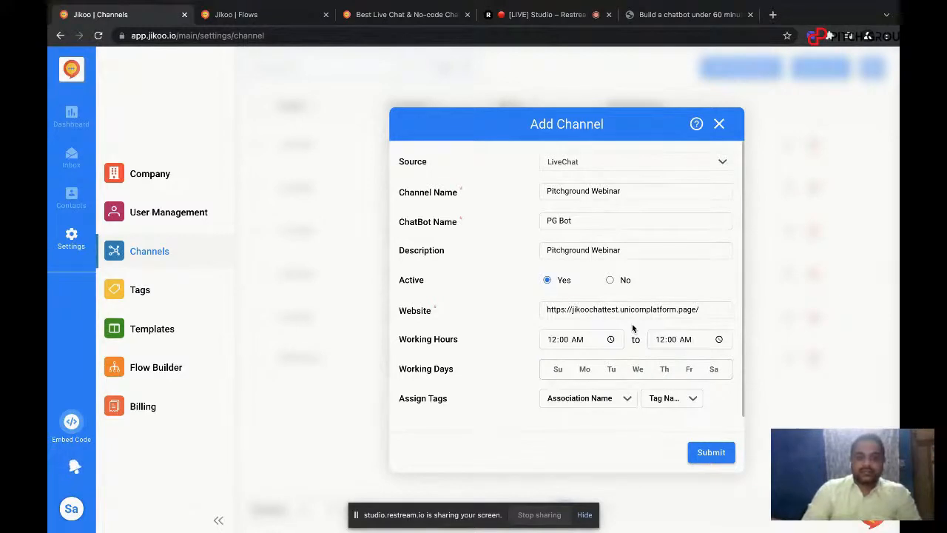
Step: Set the channel's working hours from 08:00 AM to 06:00 PM
{"action": "left_click", "coordinate": [552, 341]}
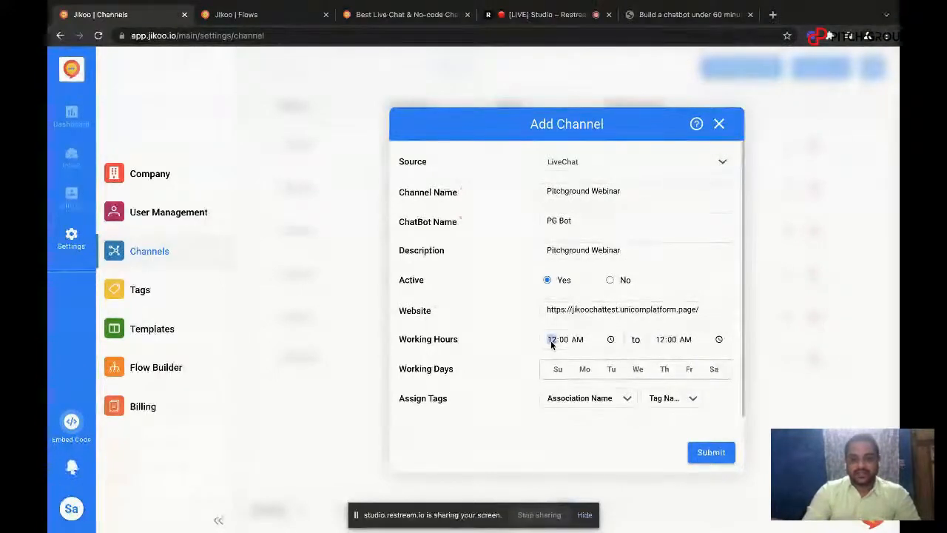
{"action": "type", "text": "17"}
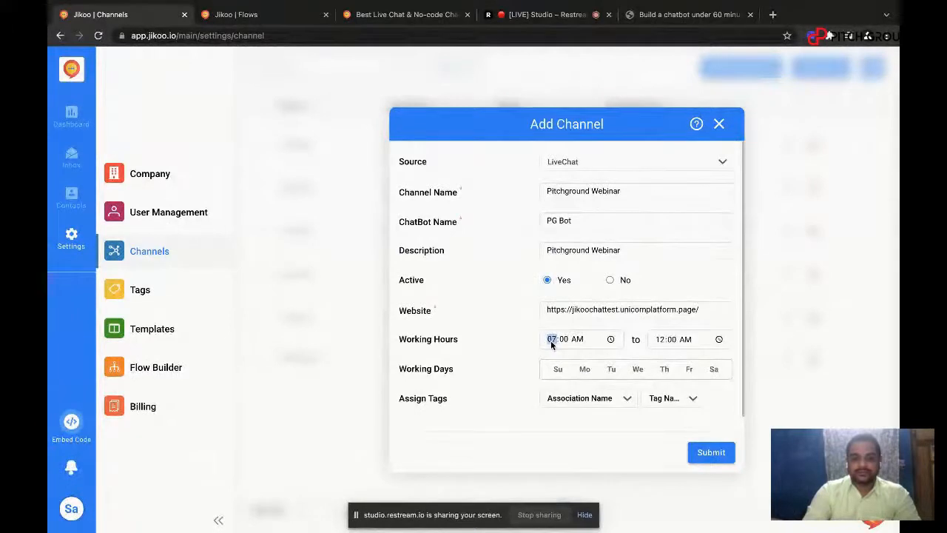
{"action": "key", "text": "Tab"}
{"action": "key", "text": "Tab"}
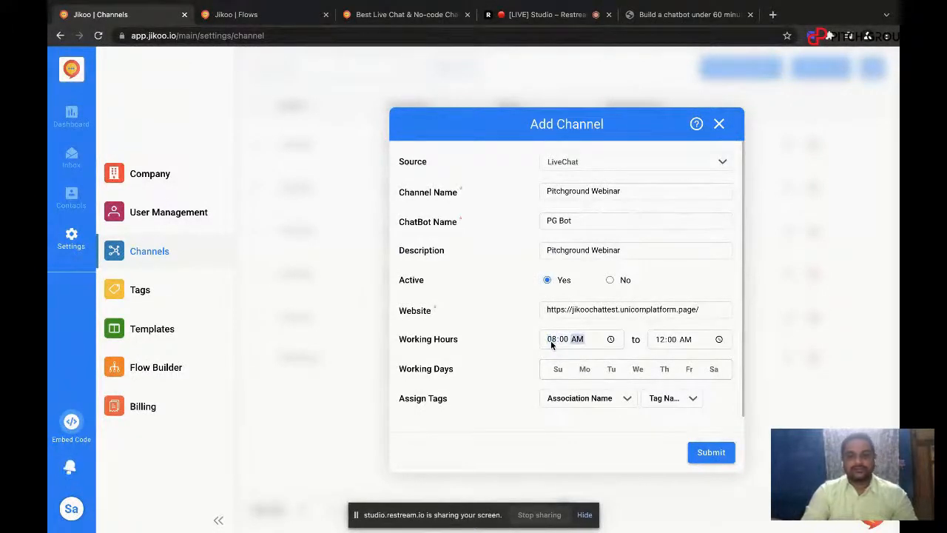
{"action": "key", "text": "Tab"}
{"action": "type", "text": "4"}
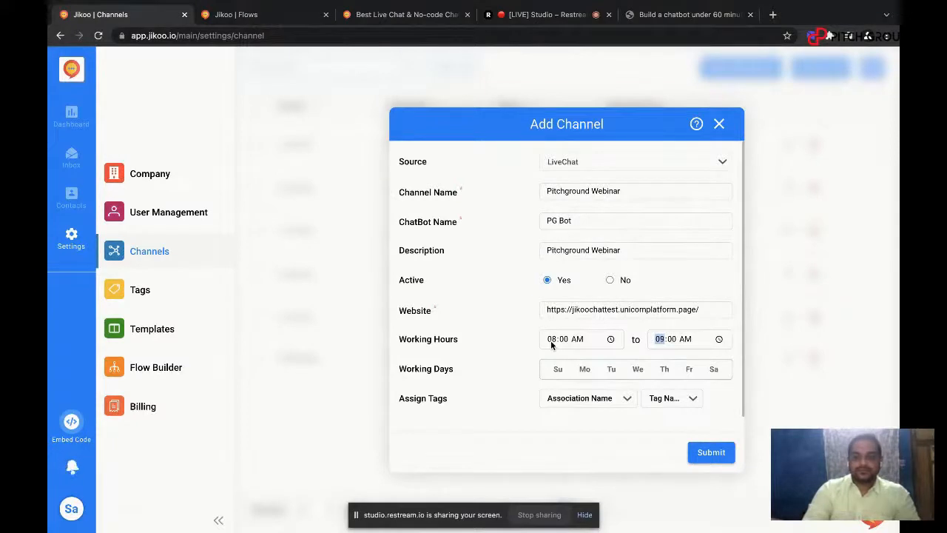
{"action": "type", "text": "6"}
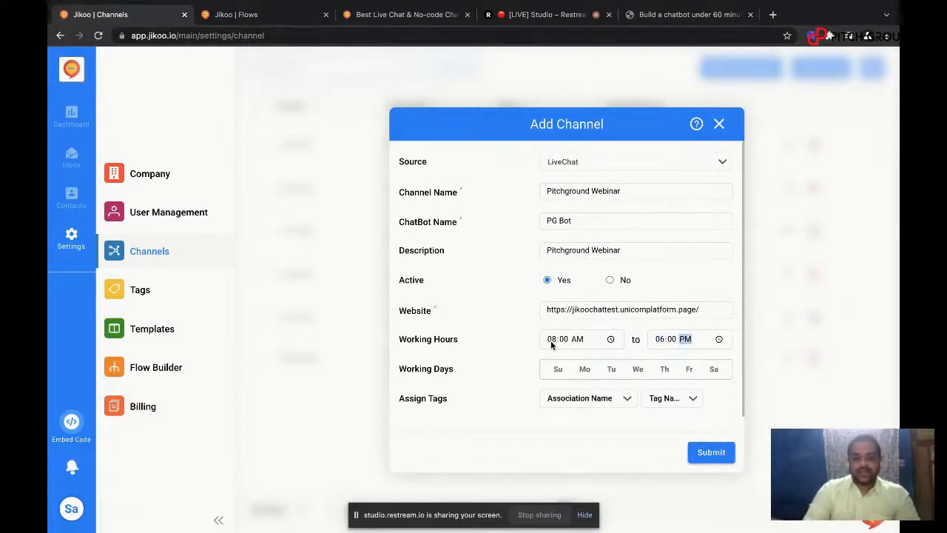
Step: Select Monday through Friday as the working days and submit the new channel
{"action": "left_click", "coordinate": [584, 371]}
{"action": "left_click", "coordinate": [612, 373]}
{"action": "left_click", "coordinate": [637, 371]}
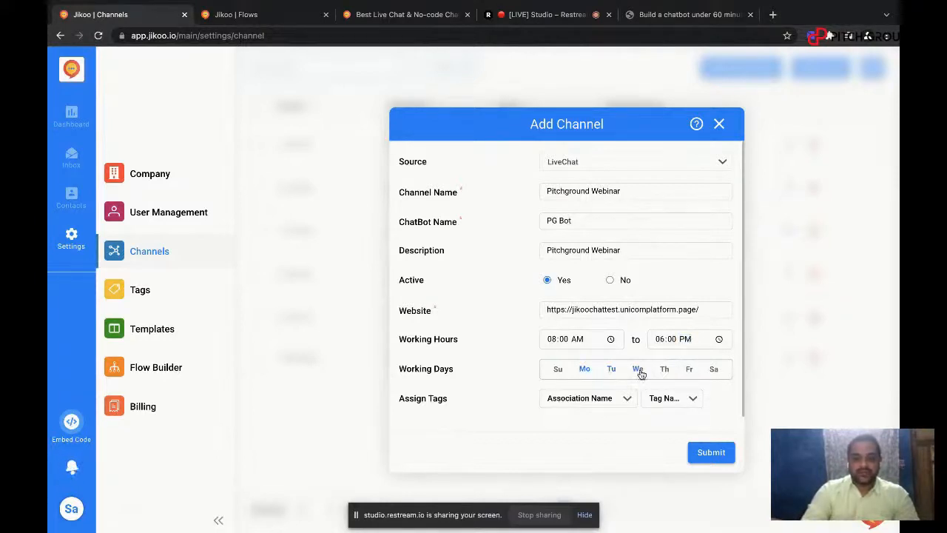
{"action": "left_click", "coordinate": [663, 372]}
{"action": "left_click", "coordinate": [689, 372]}
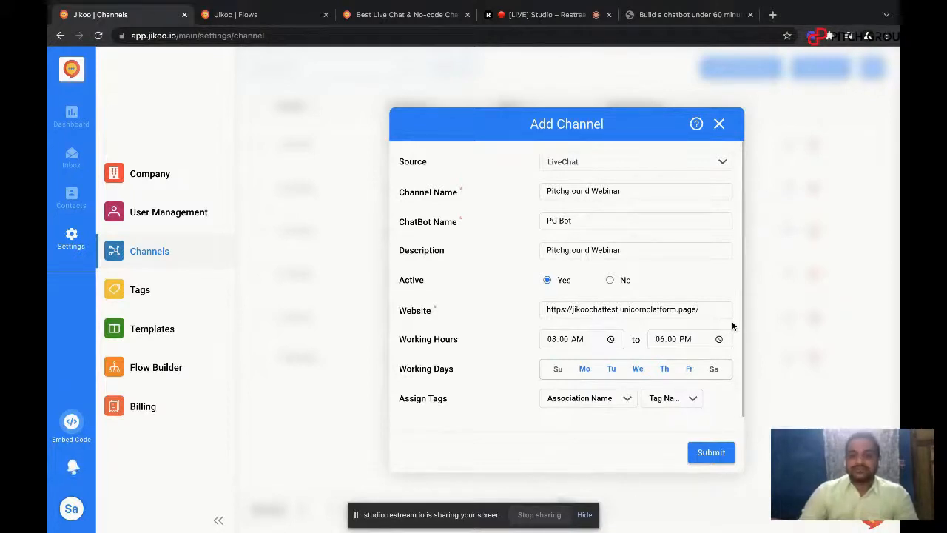
{"action": "left_click", "coordinate": [716, 452]}
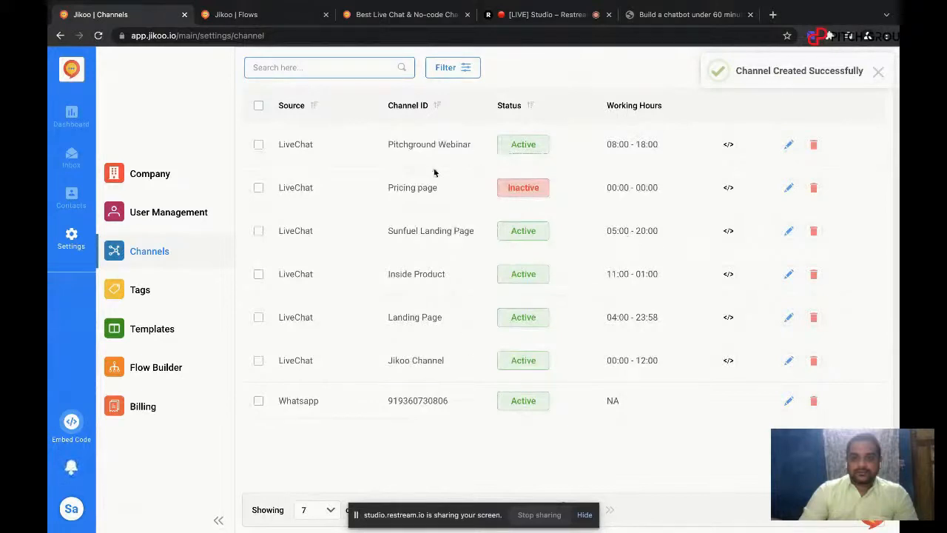
{"action": "left_click", "coordinate": [145, 177]}
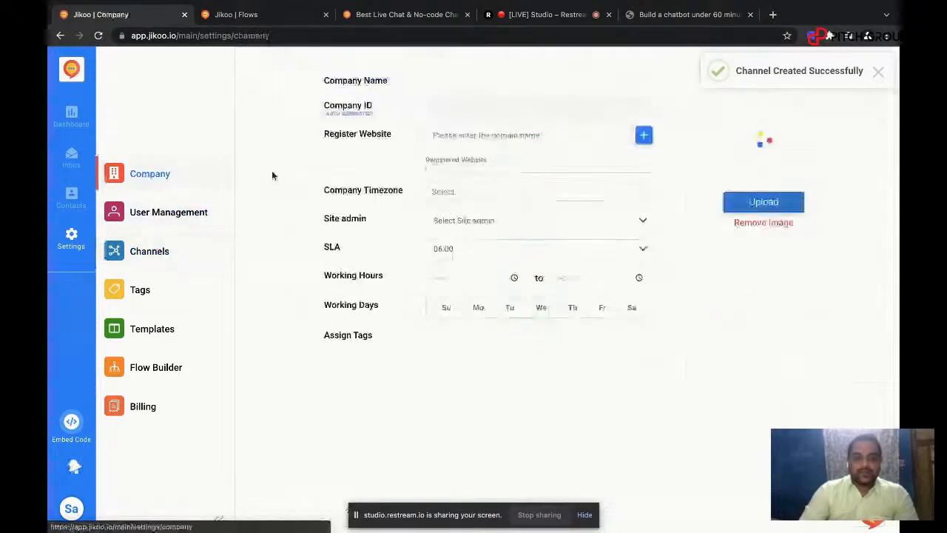
{"action": "left_click", "coordinate": [455, 136]}
{"action": "key", "text": "ctrl+v"}
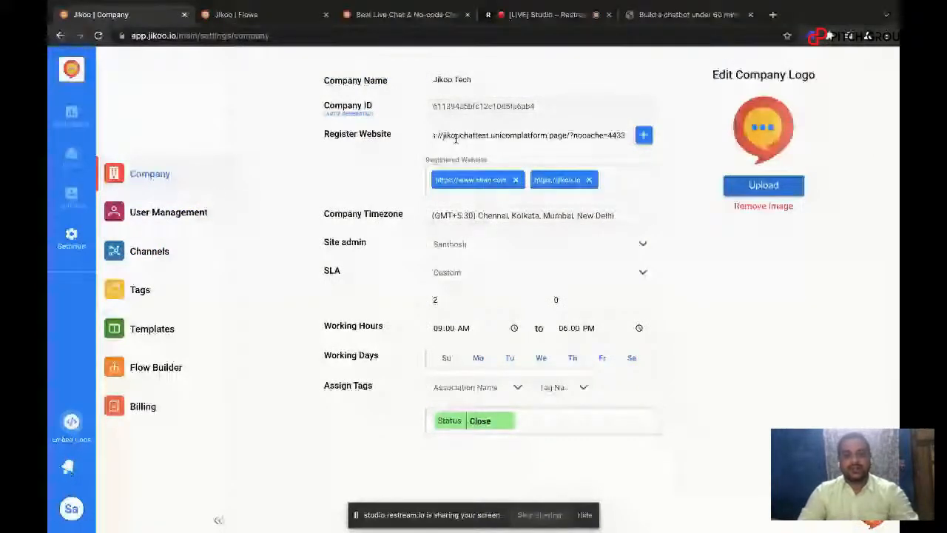
{"action": "left_click_drag", "start_coordinate": [570, 135], "coordinate": [629, 135]}
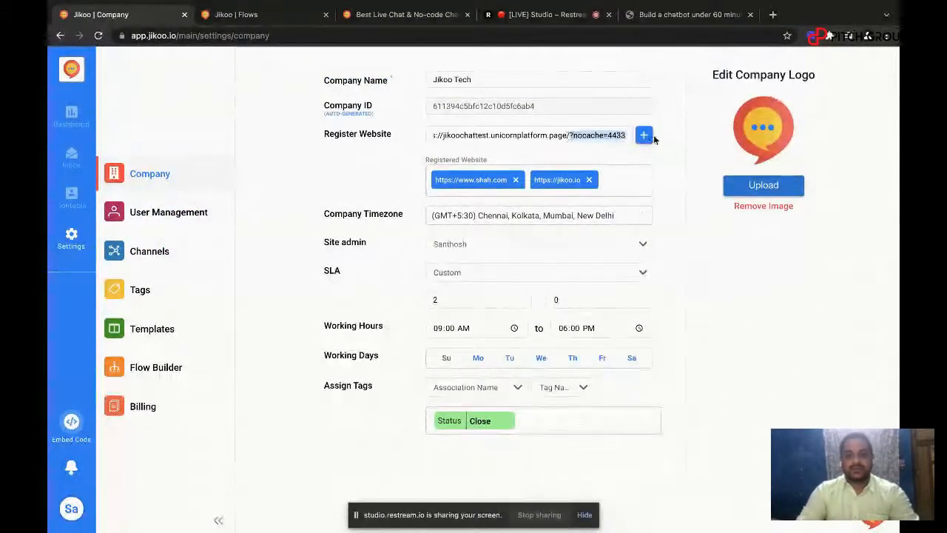
{"action": "key", "text": "BackSpace"}
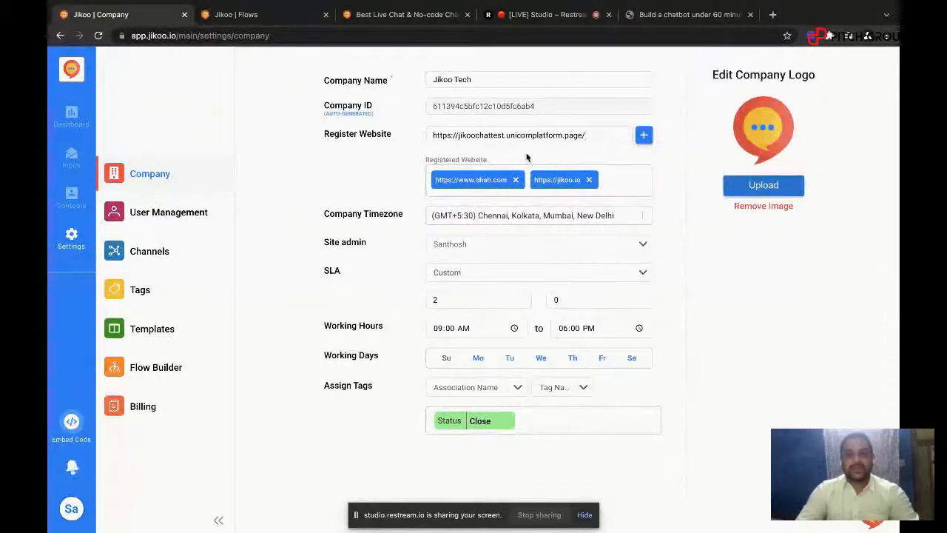
{"action": "left_click", "coordinate": [644, 136]}
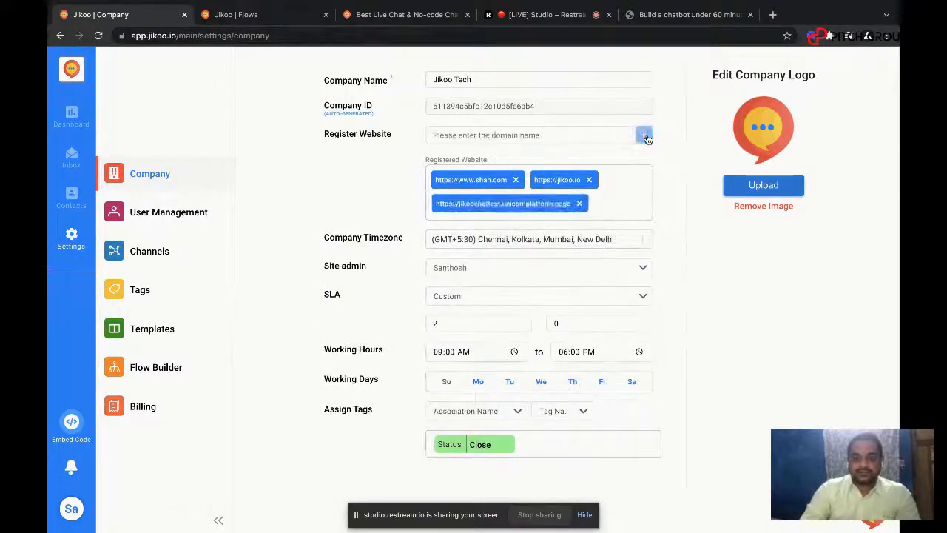
{"action": "left_click", "coordinate": [489, 135]}
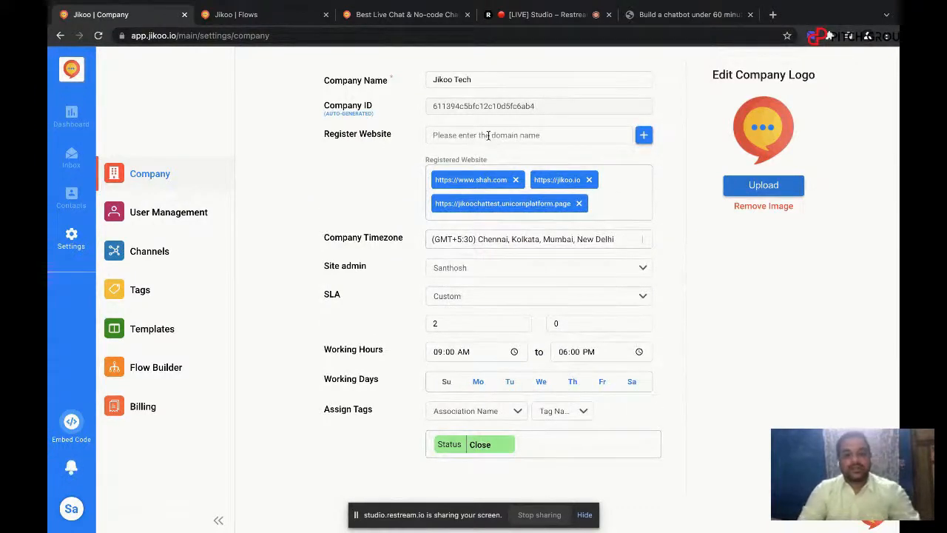
{"action": "type", "text": "https://jikoochattest.unicornplatform.page/?nocache=4433"}
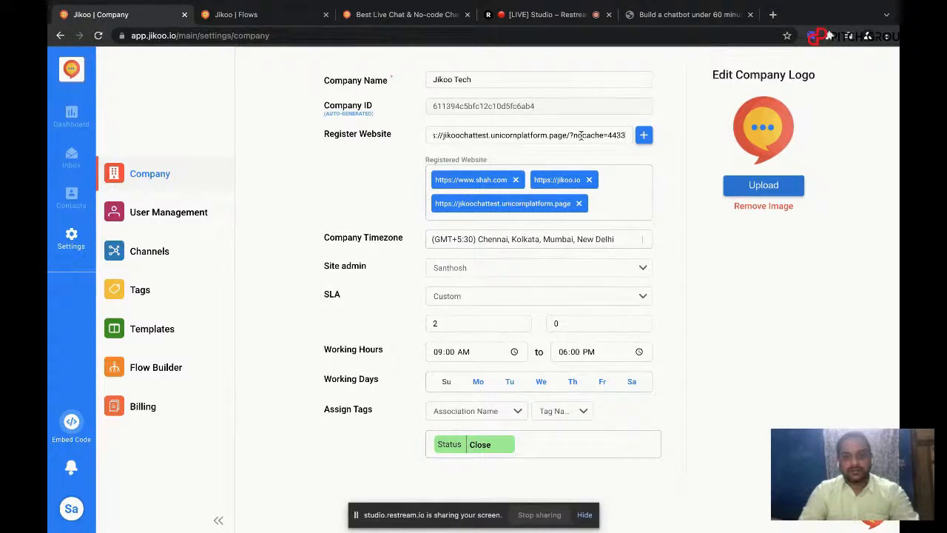
{"action": "left_click_drag", "start_coordinate": [569, 135], "coordinate": [613, 137]}
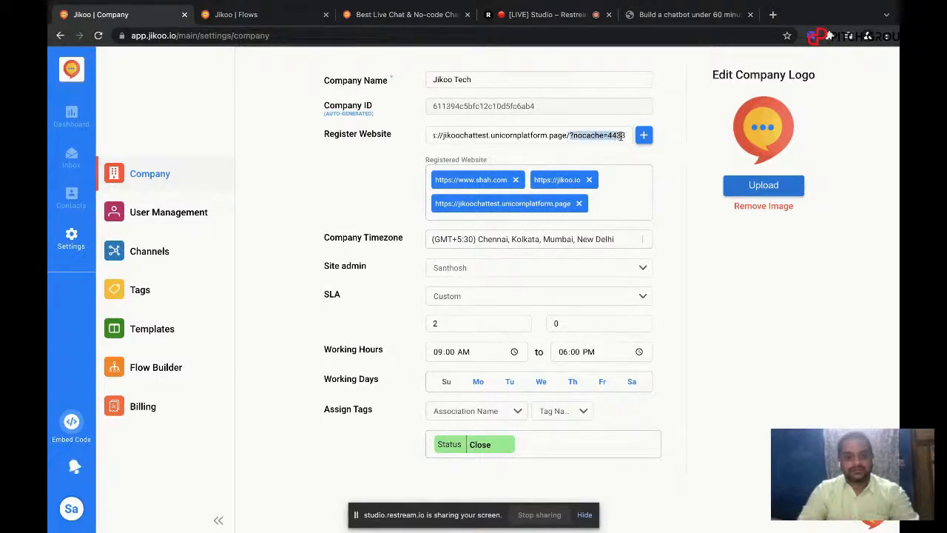
{"action": "key", "text": "ctrl+a"}
{"action": "key", "text": "ctrl+c"}
{"action": "key", "text": "BackSpace"}
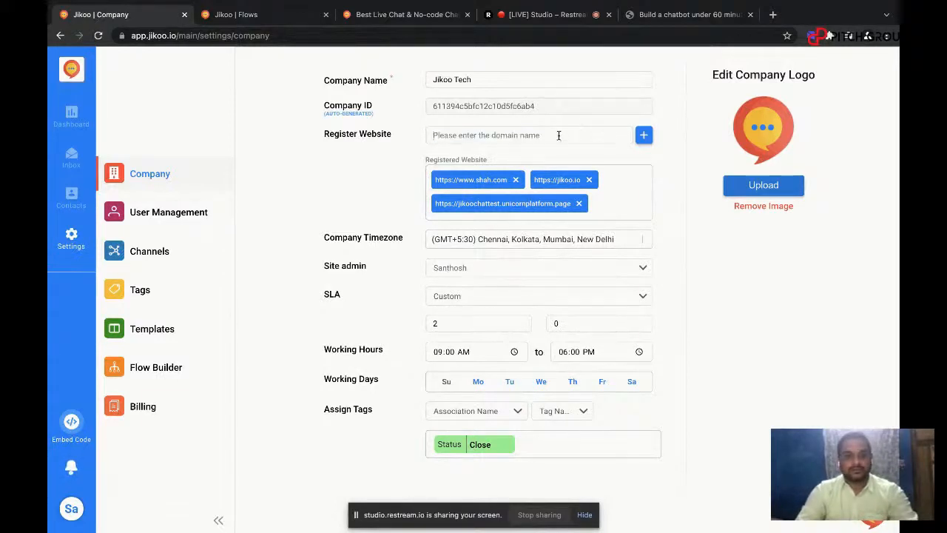
{"action": "key", "text": "ctrl+v"}
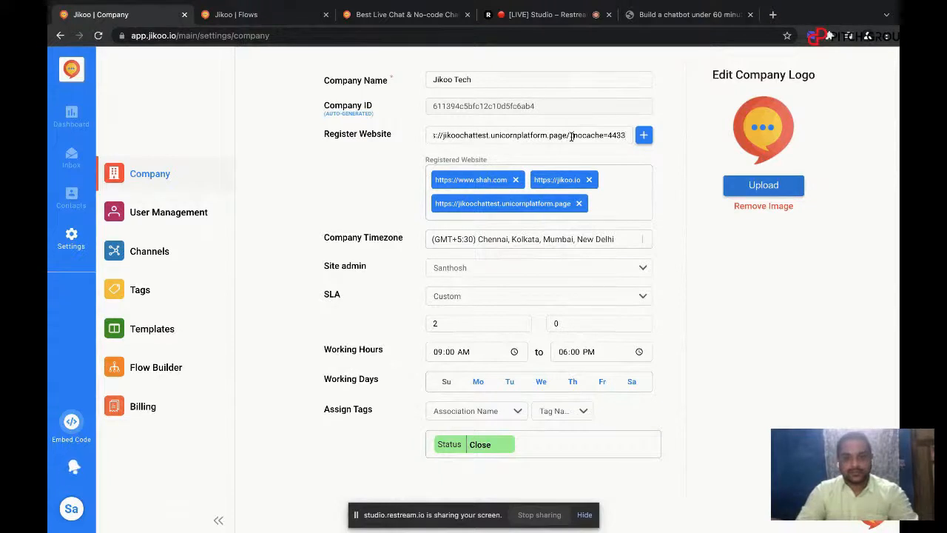
{"action": "left_click_drag", "start_coordinate": [626, 136], "coordinate": [570, 139]}
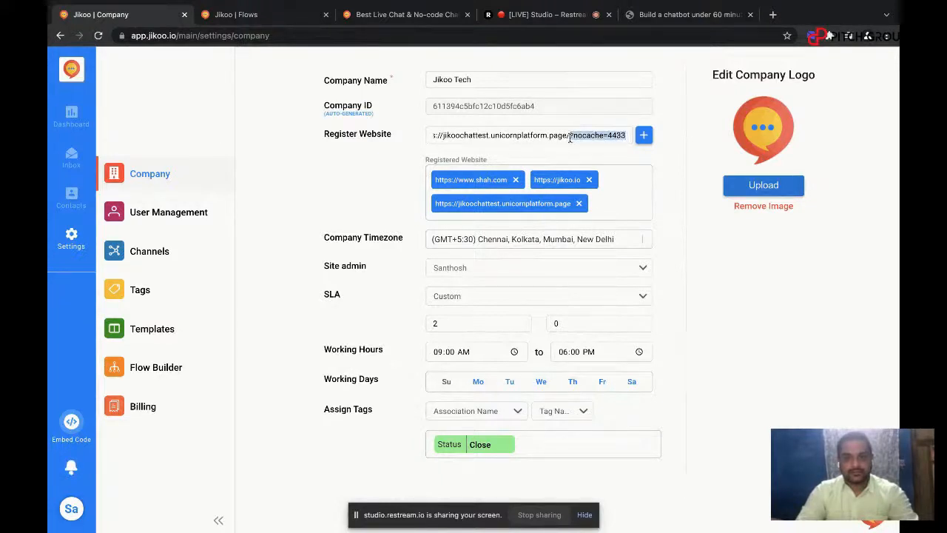
{"action": "key", "text": "BackSpace"}
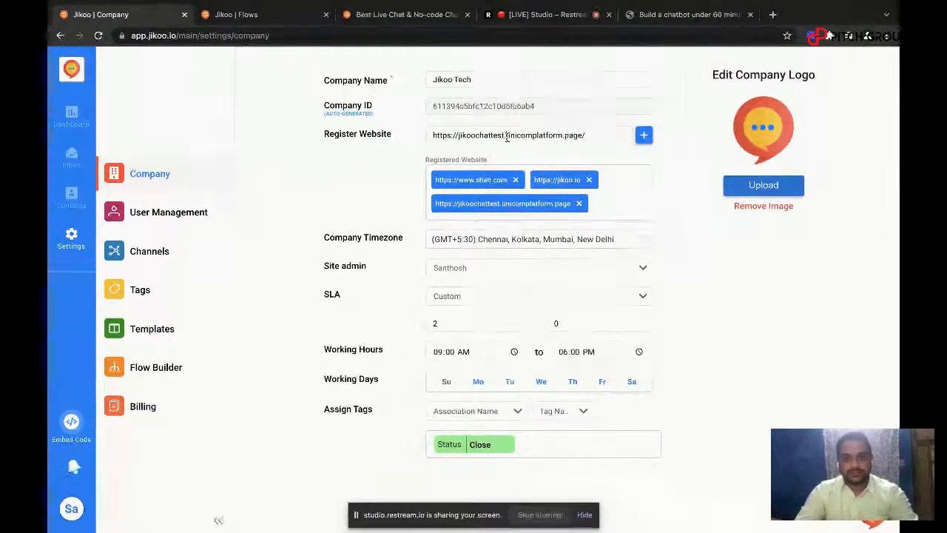
{"action": "left_click_drag", "start_coordinate": [507, 136], "coordinate": [459, 136]}
{"action": "key", "text": "BackSpace"}
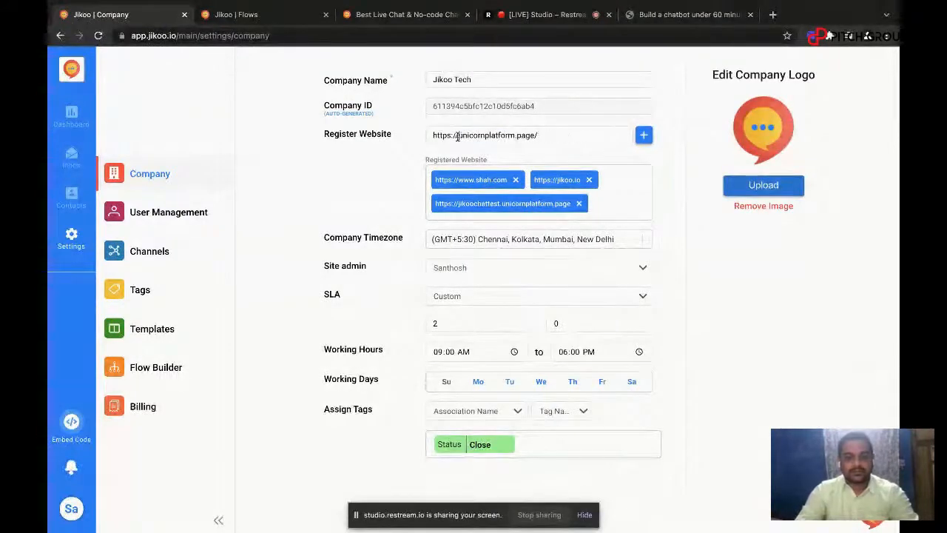
{"action": "key", "text": "Delete"}
{"action": "left_click", "coordinate": [644, 135]}
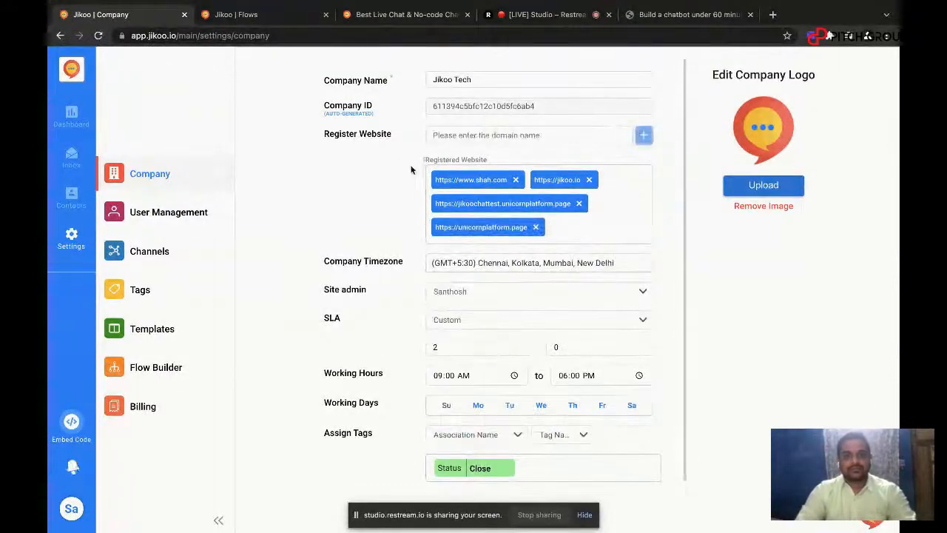
Step: Start a new blank flow in the Flow Builder with "PG Webinar" as both its name and description
{"action": "left_click", "coordinate": [162, 367]}
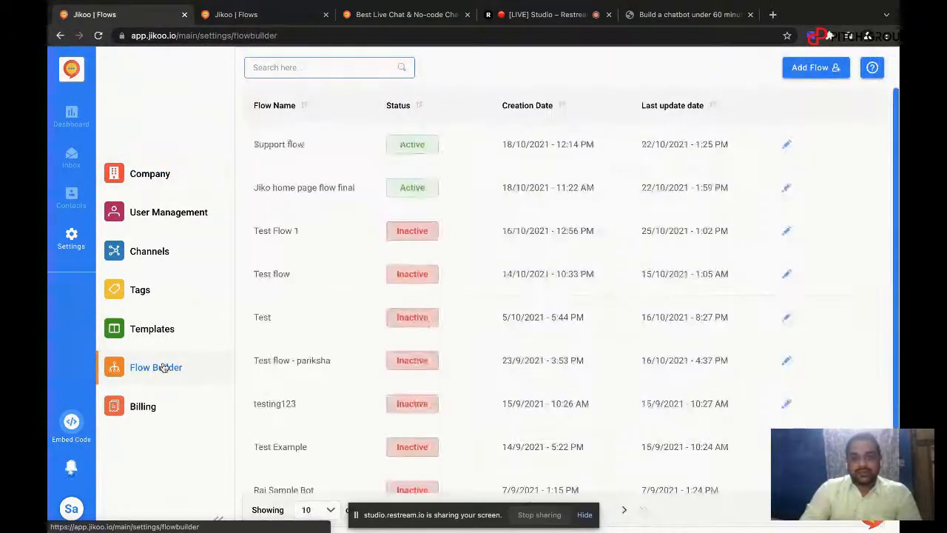
{"action": "scroll", "coordinate": [404, 341], "scroll_direction": "down", "scroll_amount": 1}
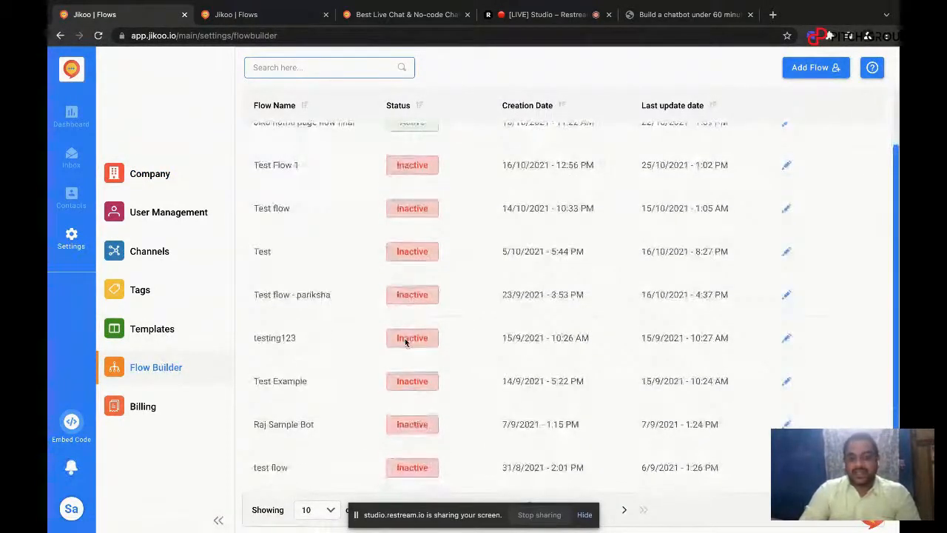
{"action": "scroll", "coordinate": [601, 269], "scroll_direction": "up", "scroll_amount": 2}
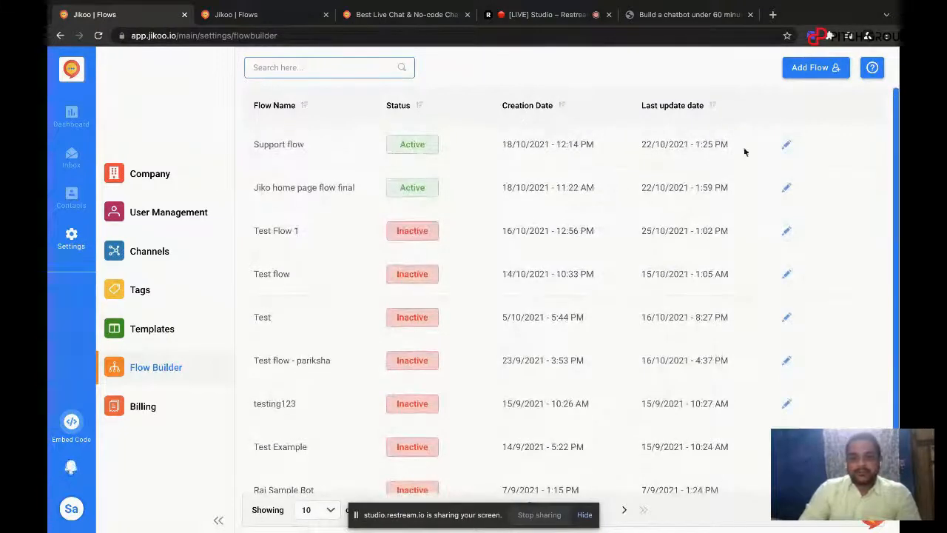
{"action": "left_click", "coordinate": [808, 69]}
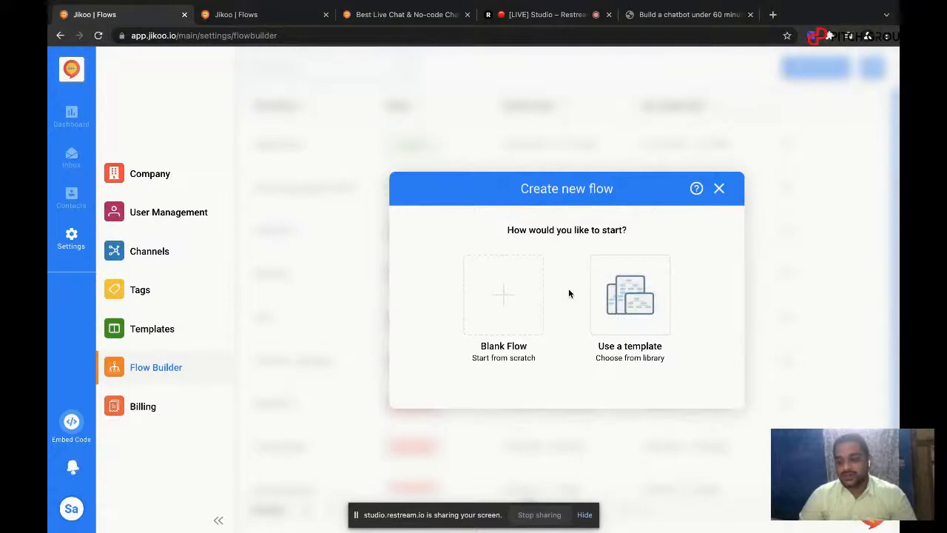
{"action": "left_click", "coordinate": [512, 296]}
{"action": "left_click", "coordinate": [545, 238]}
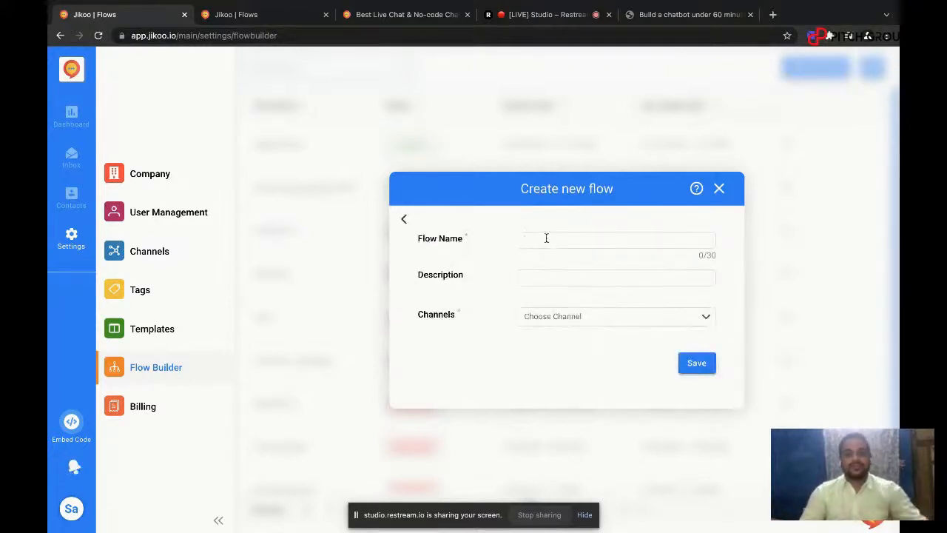
{"action": "type", "text": "PG"}
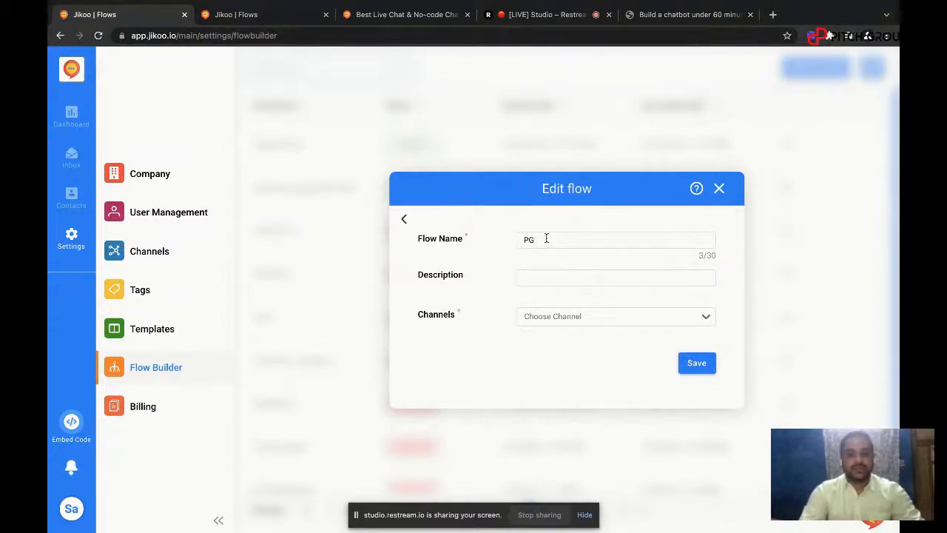
{"action": "type", "text": " Webinar"}
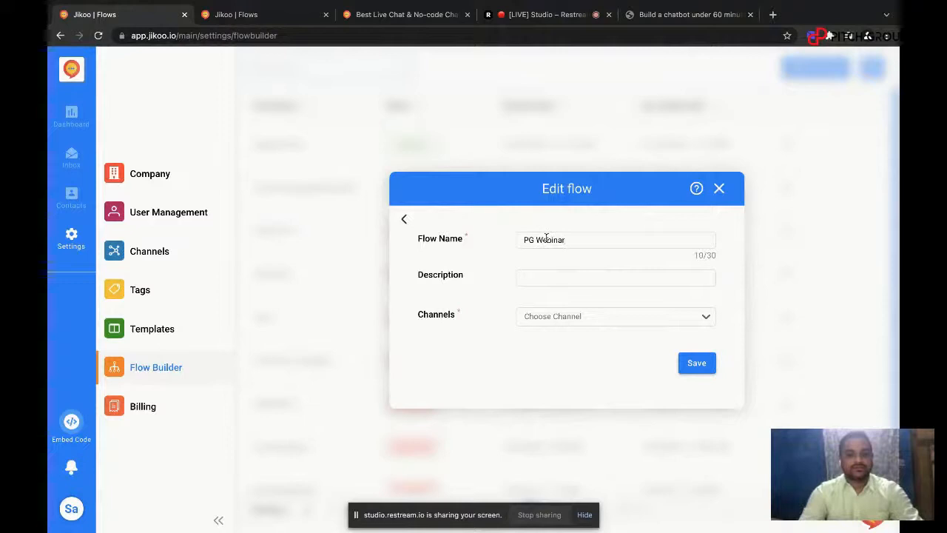
{"action": "key", "text": "super+a"}
{"action": "key", "text": "super+c"}
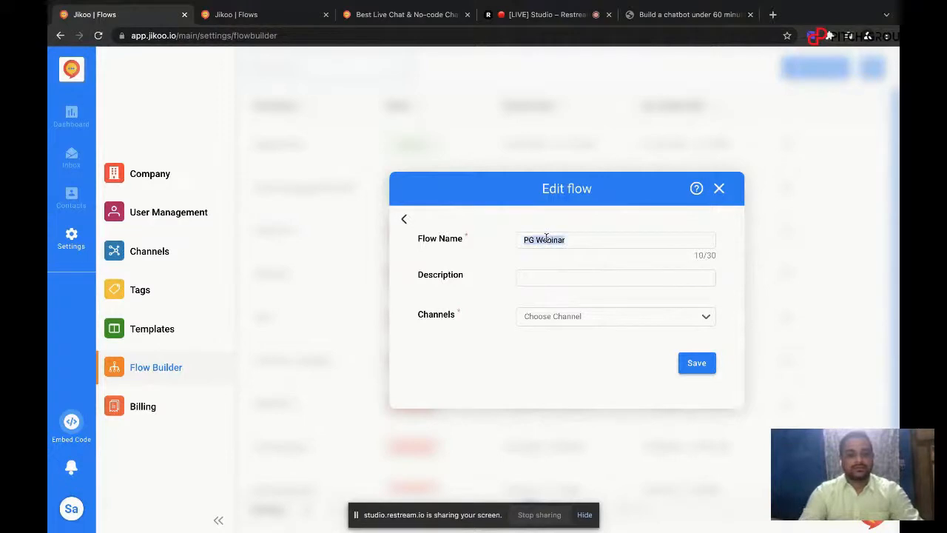
{"action": "left_click", "coordinate": [554, 280]}
{"action": "key", "text": "super+v"}
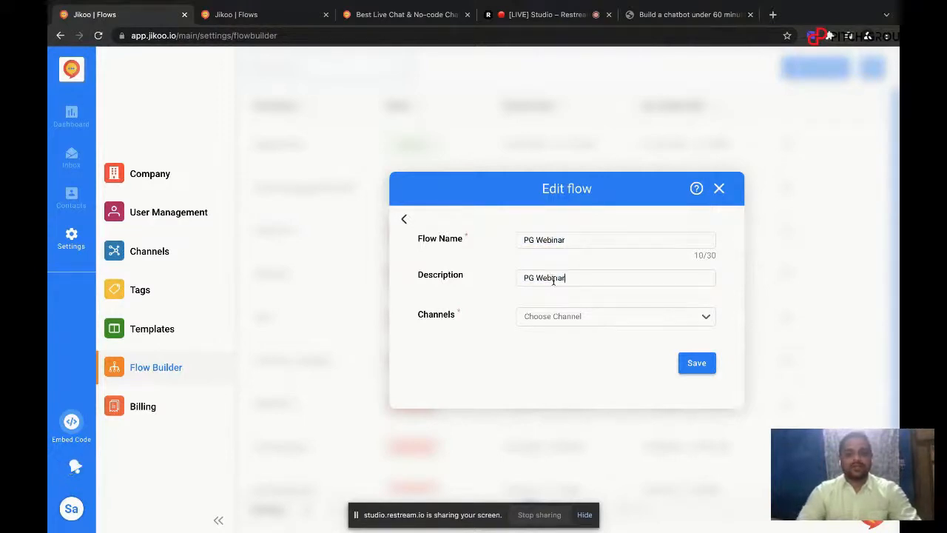
Step: Assign the LiveChat - Pitchground Webinar channel to the flow and save it
{"action": "left_click", "coordinate": [573, 321]}
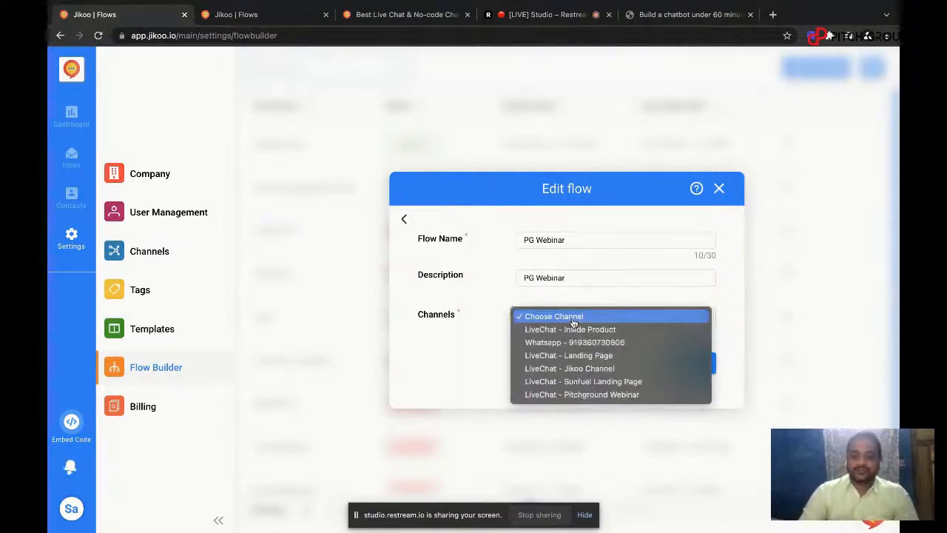
{"action": "left_click", "coordinate": [606, 395]}
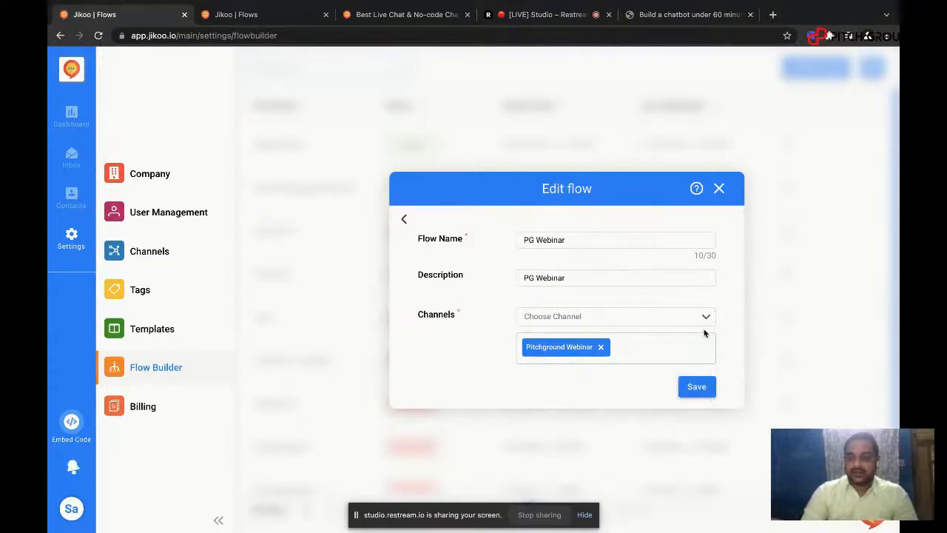
{"action": "left_click", "coordinate": [699, 388]}
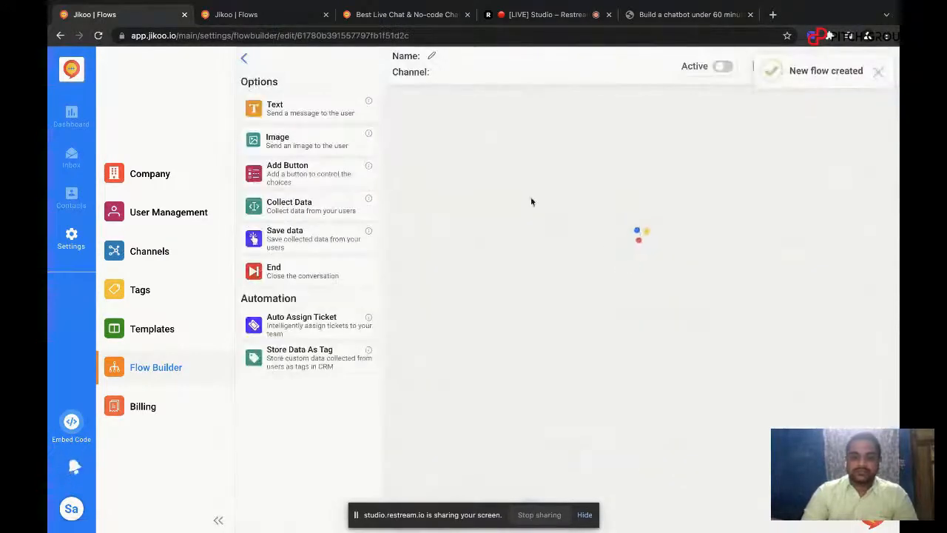
Step: Move the Welcome message block to the upper-left area of the flow canvas
{"action": "scroll", "coordinate": [598, 272], "scroll_direction": "down", "scroll_amount": 5}
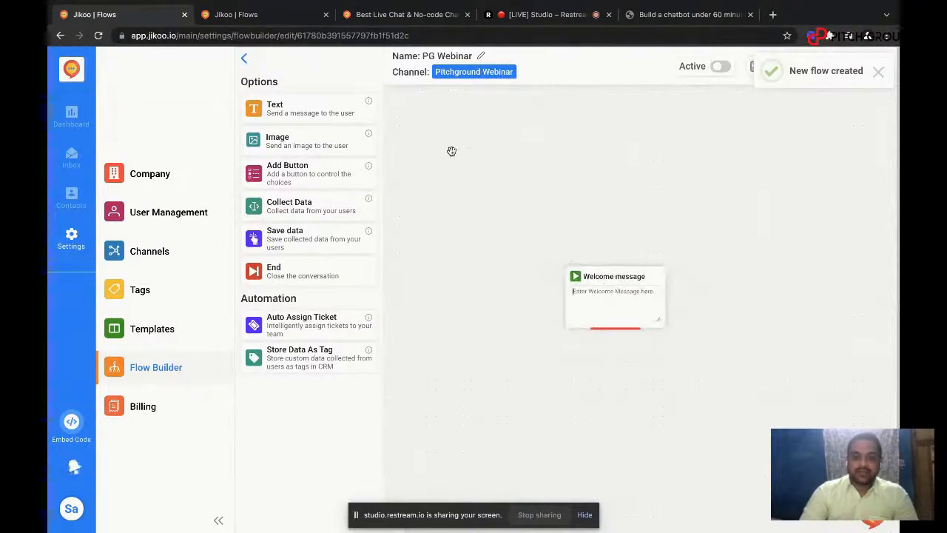
{"action": "left_click_drag", "start_coordinate": [586, 275], "coordinate": [442, 130]}
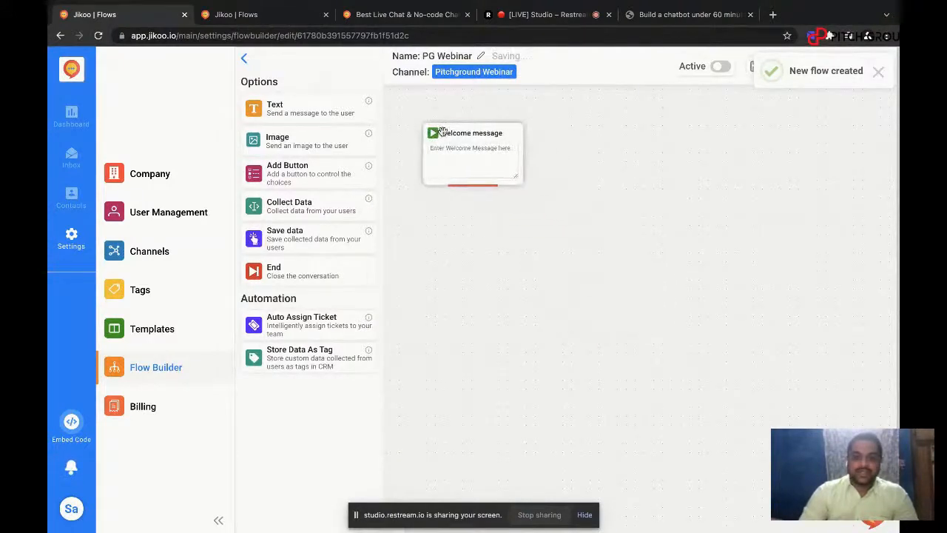
{"action": "scroll", "coordinate": [468, 143], "scroll_direction": "up", "scroll_amount": 1}
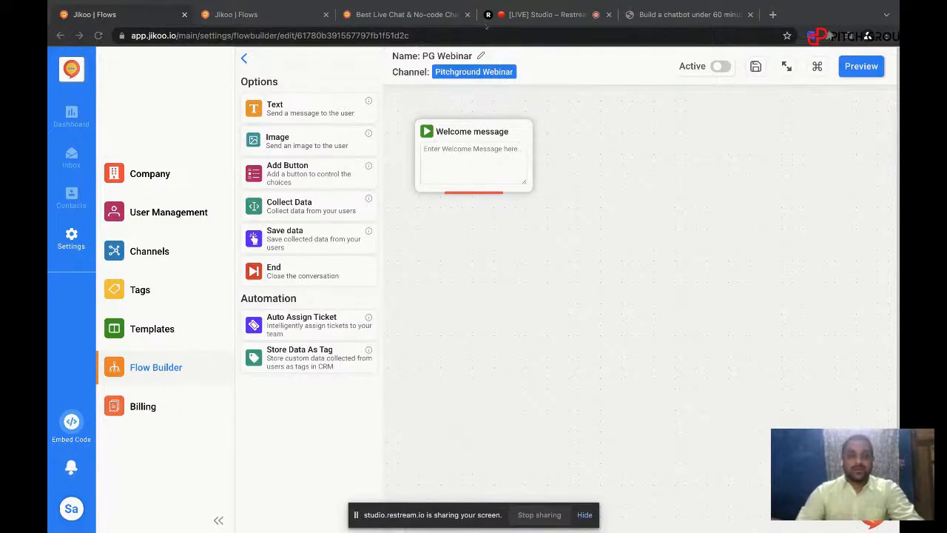
Step: Fill the welcome message with "Hi, welcome to No Code Labs! We're here if you need help finding, implementing, or building internal tools."
{"action": "left_click", "coordinate": [461, 161]}
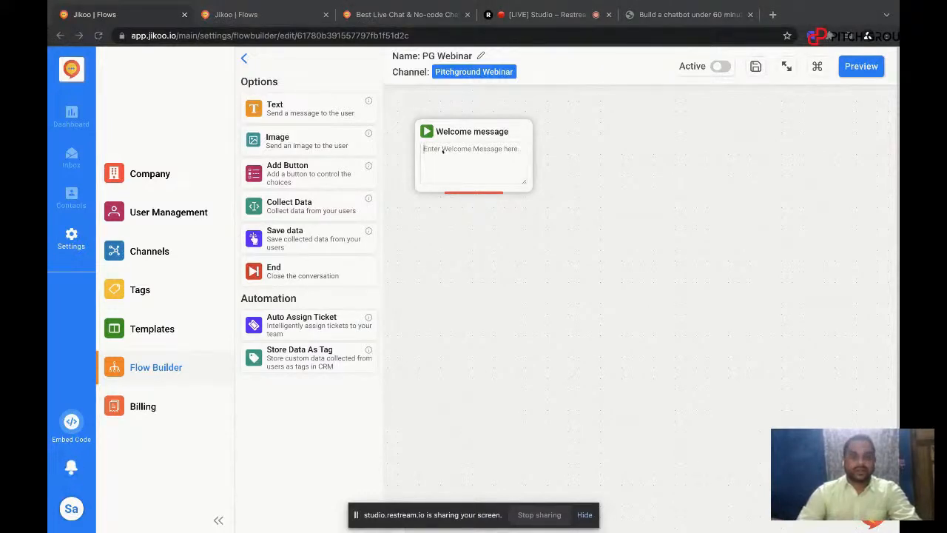
{"action": "type", "text": "Hi, welcome to No Code Labs! We're here if you need help finding, implementing, or building internal tools."}
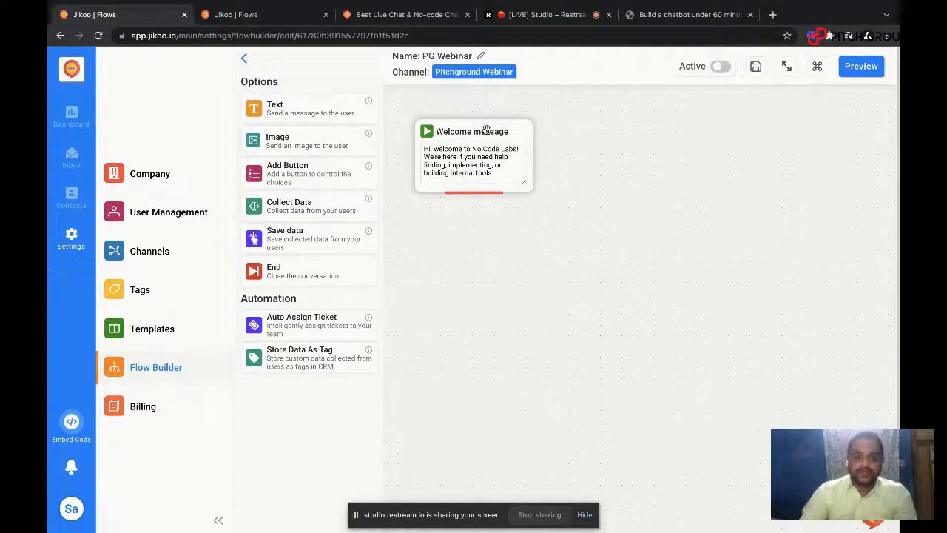
{"action": "left_click_drag", "start_coordinate": [484, 130], "coordinate": [483, 119]}
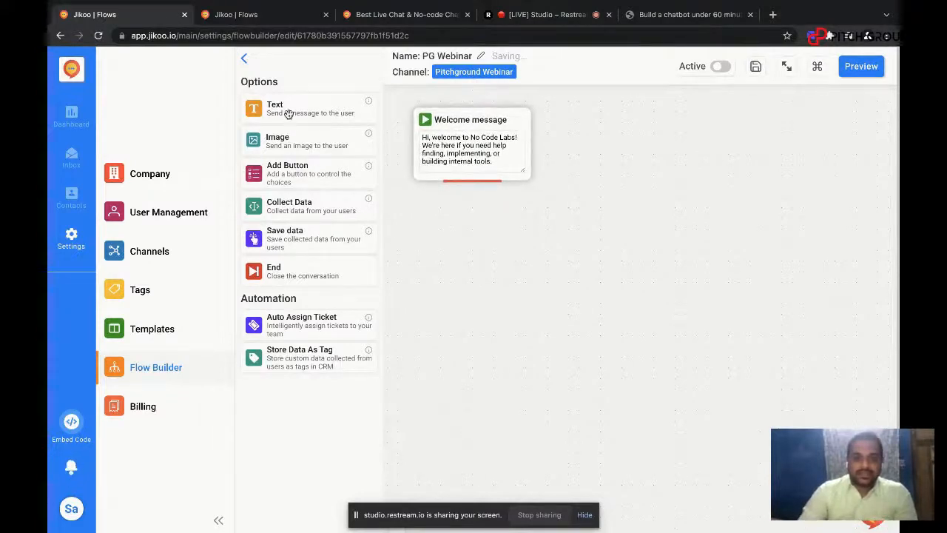
Step: Add a Text block directly below the Welcome message block and connect the welcome message to it
{"action": "left_click_drag", "start_coordinate": [290, 113], "coordinate": [468, 231]}
{"action": "left_click_drag", "start_coordinate": [531, 284], "coordinate": [481, 226]}
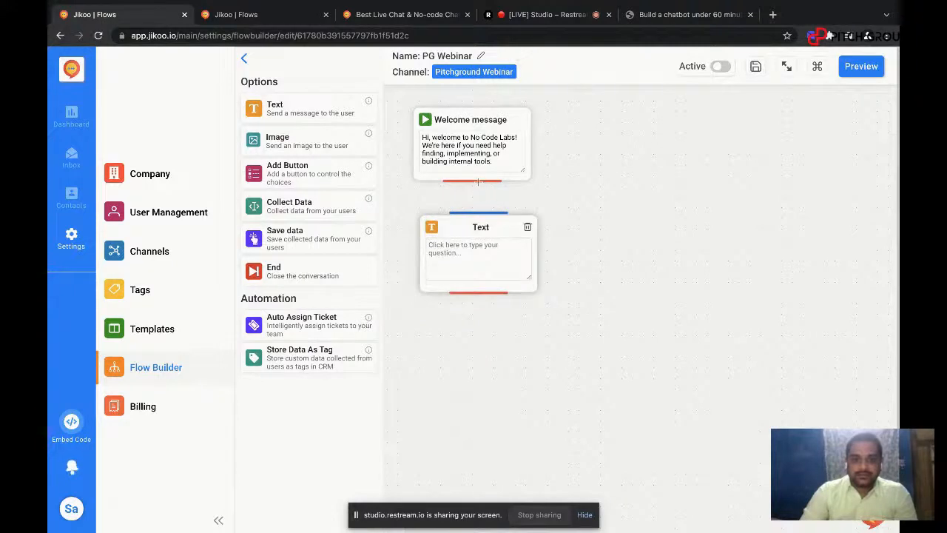
{"action": "left_click_drag", "start_coordinate": [479, 181], "coordinate": [486, 215]}
{"action": "left_click_drag", "start_coordinate": [477, 181], "coordinate": [485, 213]}
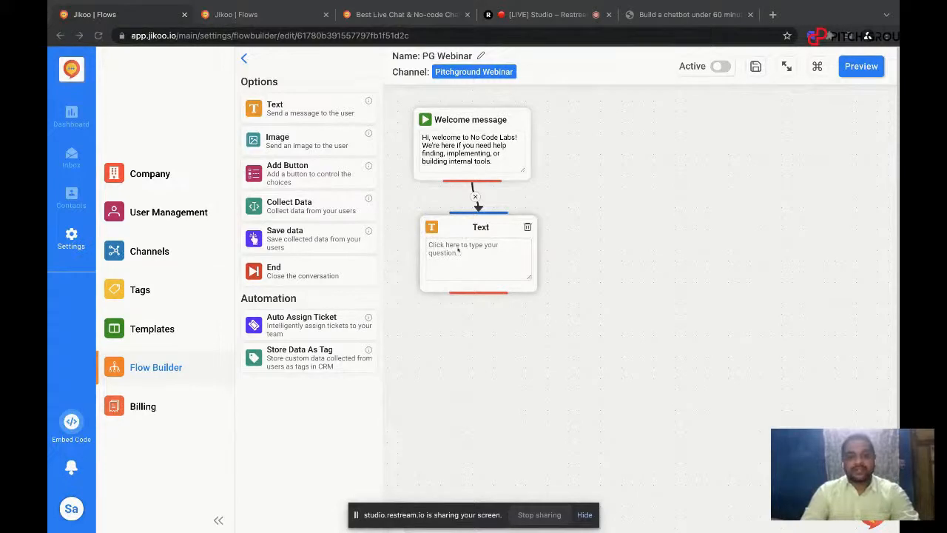
Step: Fill the Text block with "And we can teach your team how to do it too 😊" and preview the chatbot conversation
{"action": "left_click", "coordinate": [457, 253]}
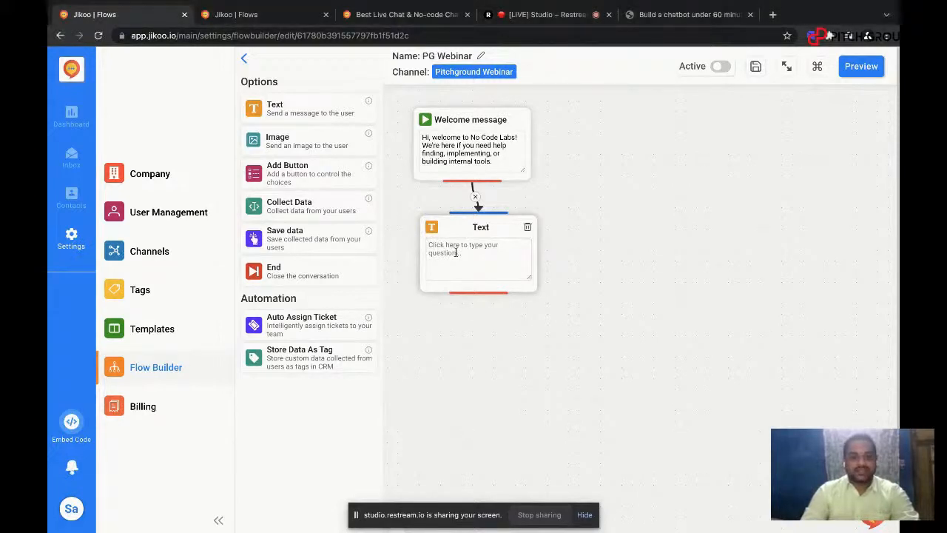
{"action": "type", "text": "And we can teach your team how to do it too. 😄"}
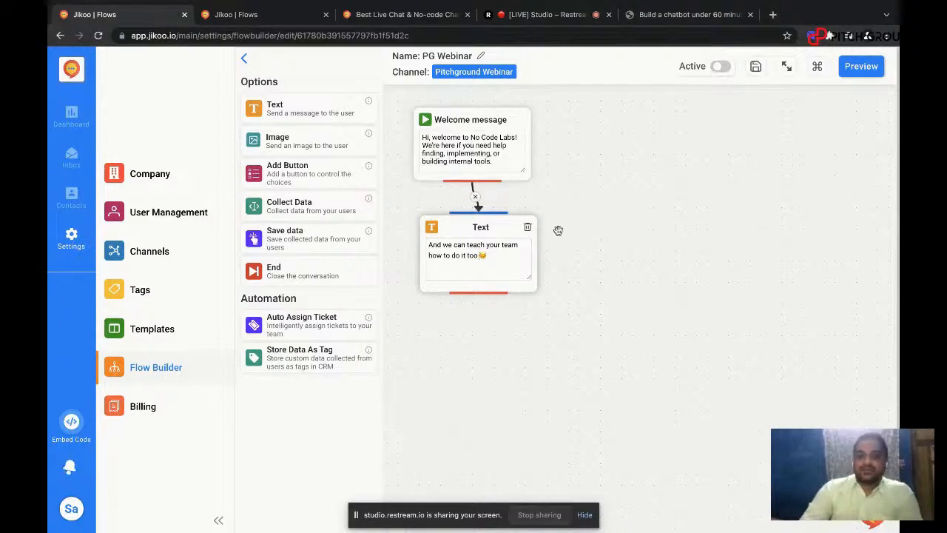
{"action": "left_click", "coordinate": [865, 74]}
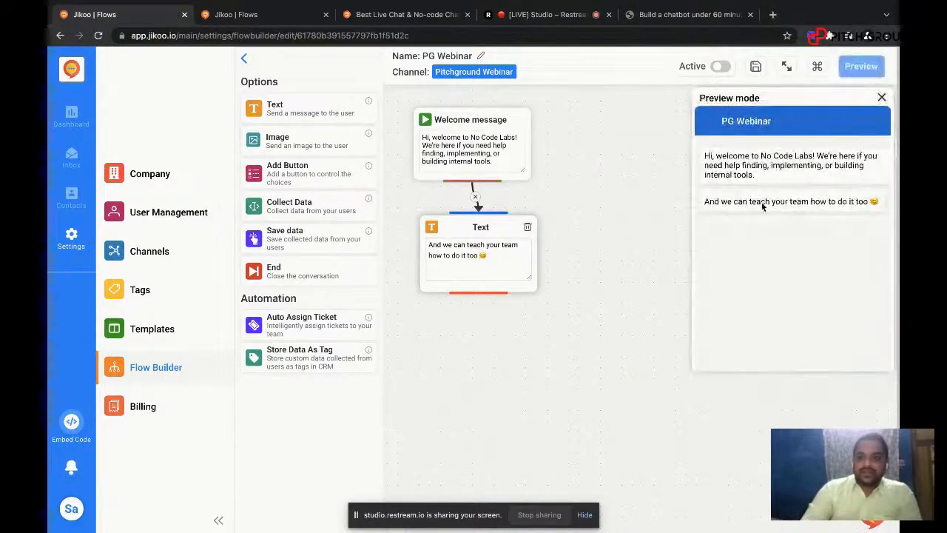
{"action": "left_click", "coordinate": [883, 98]}
Step: Add a Button block below the Text block with the question "Please choose an option" and the Text Button type
{"action": "left_click_drag", "start_coordinate": [591, 177], "coordinate": [688, 169]}
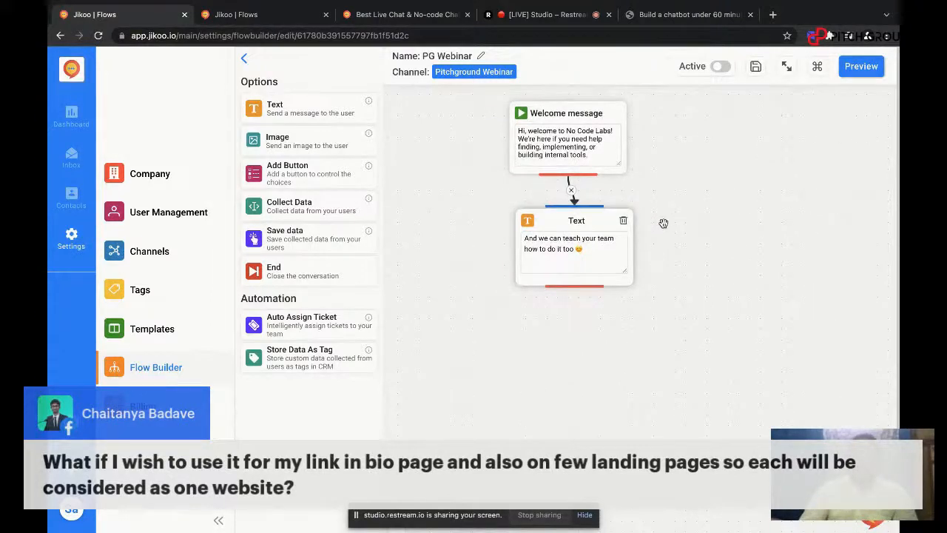
{"action": "left_click_drag", "start_coordinate": [664, 224], "coordinate": [690, 129]}
{"action": "left_click_drag", "start_coordinate": [303, 174], "coordinate": [599, 260]}
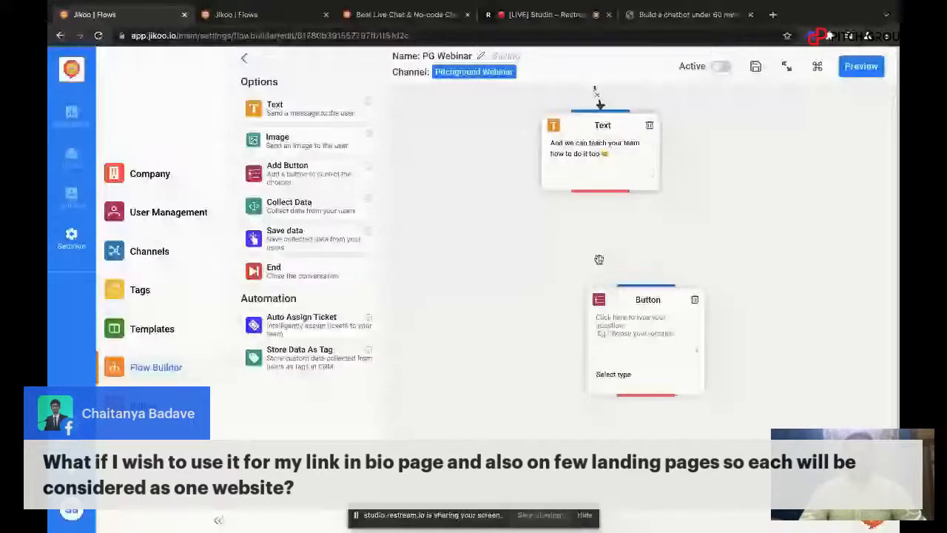
{"action": "left_click", "coordinate": [603, 266]}
{"action": "type", "text": "Please choo"}
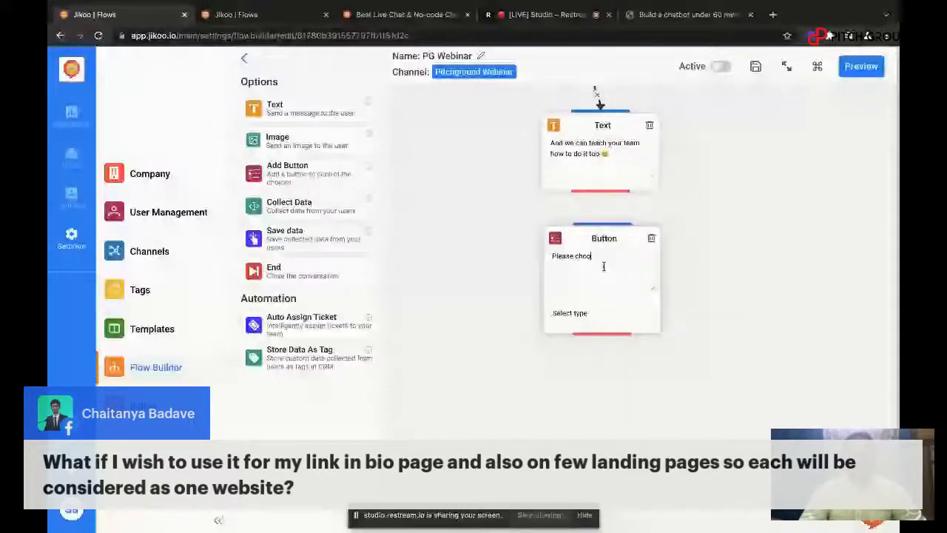
{"action": "type", "text": "se an option"}
{"action": "left_click", "coordinate": [570, 313]}
{"action": "left_click", "coordinate": [595, 322]}
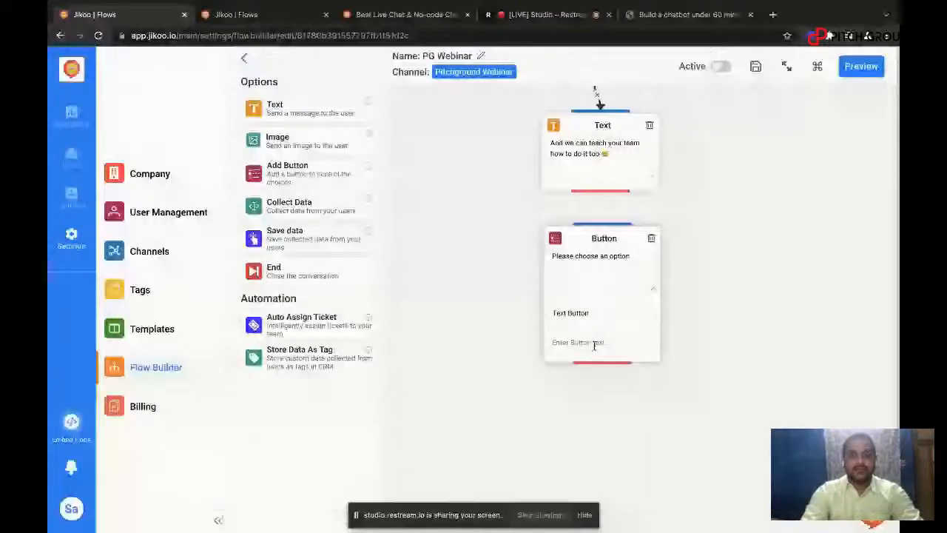
Step: Add the options Consulting Call, Need support and Just Surfing to the Button block, and connect the Text block to it
{"action": "left_click", "coordinate": [594, 343]}
{"action": "type", "text": "Con"}
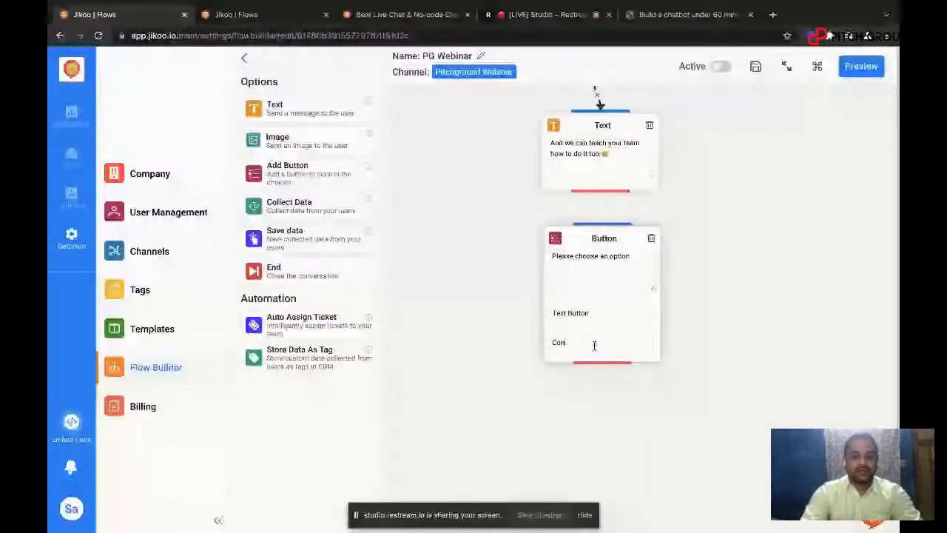
{"action": "type", "text": "sulting"}
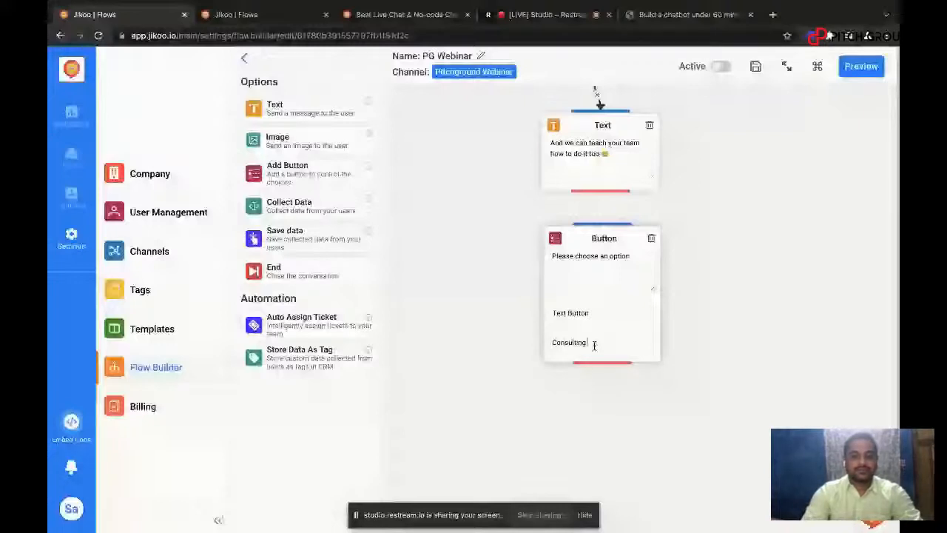
{"action": "type", "text": " Call"}
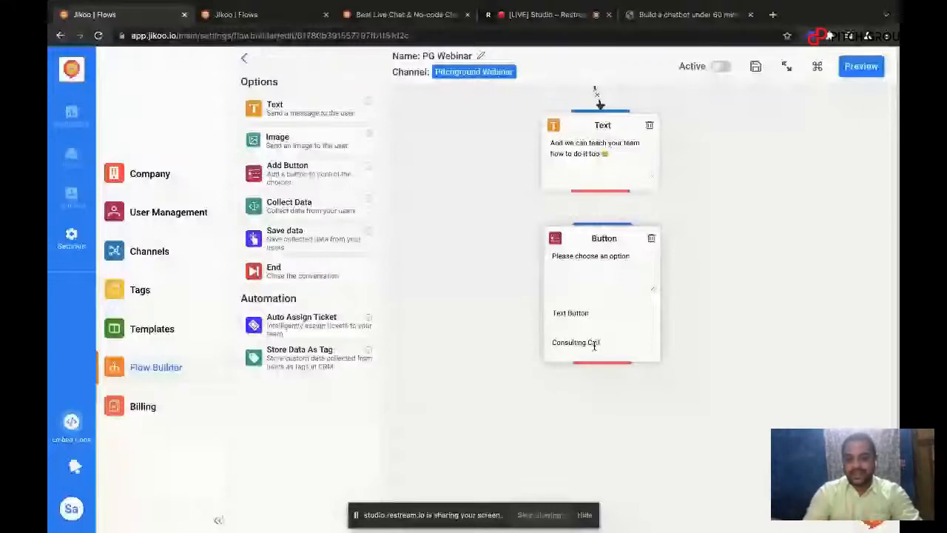
{"action": "key", "text": "Return"}
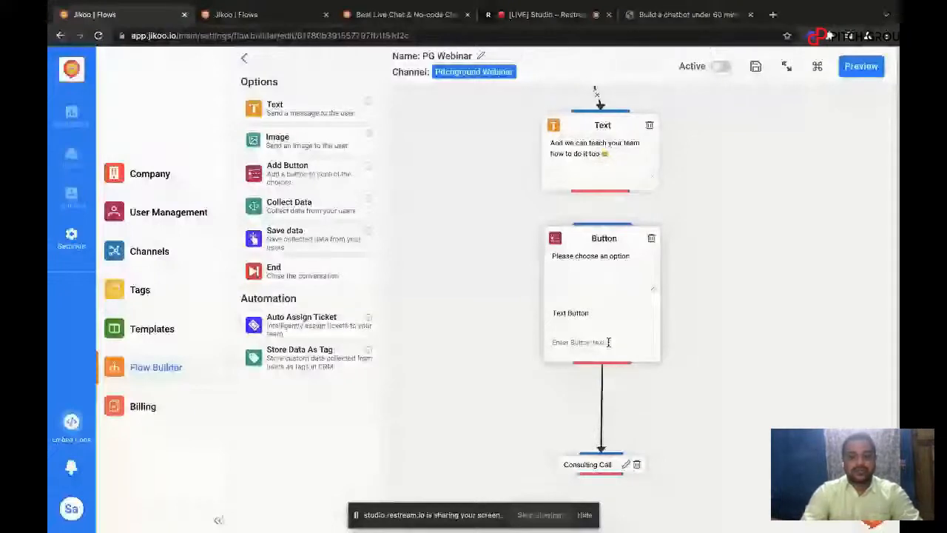
{"action": "type", "text": "Need supp"}
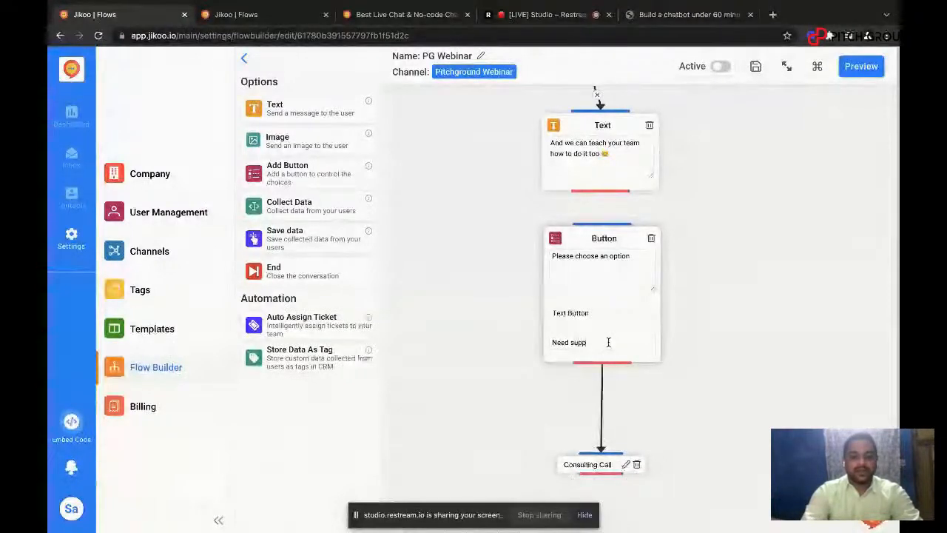
{"action": "type", "text": "ort"}
{"action": "key", "text": "Return"}
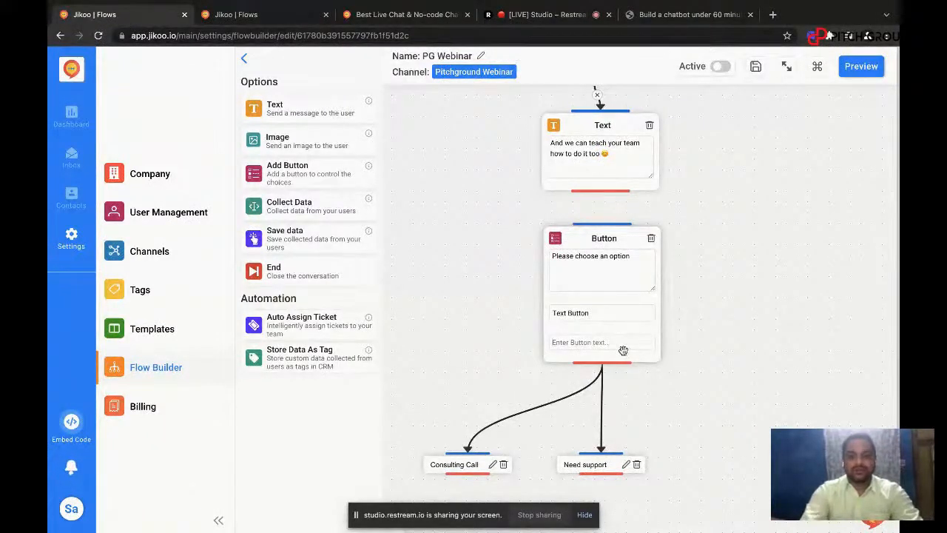
{"action": "type", "text": "Just Su"}
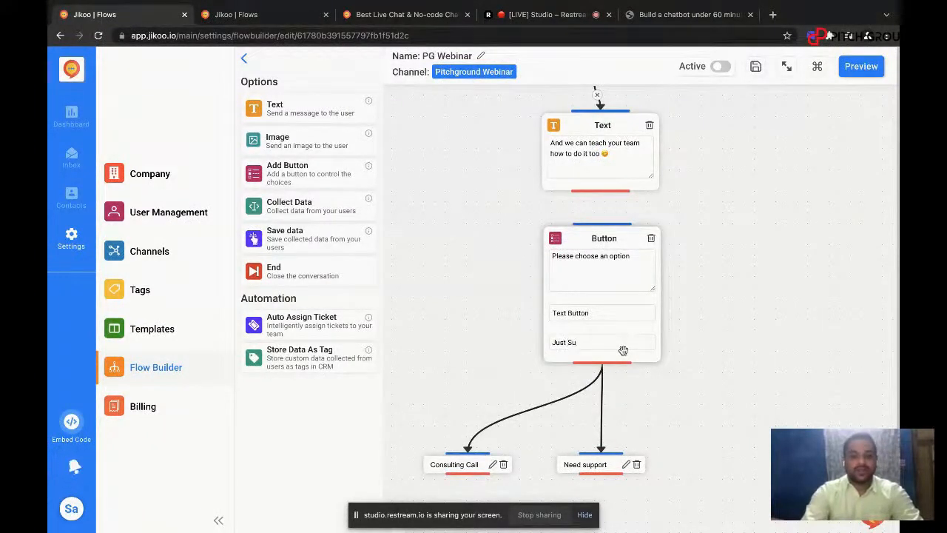
{"action": "type", "text": "rfing"}
{"action": "key", "text": "Return"}
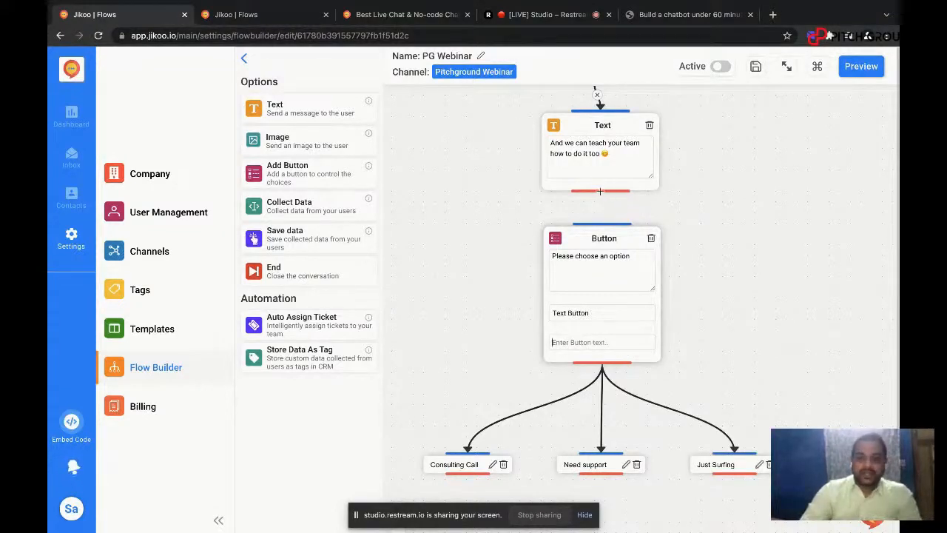
{"action": "left_click_drag", "start_coordinate": [600, 191], "coordinate": [602, 224]}
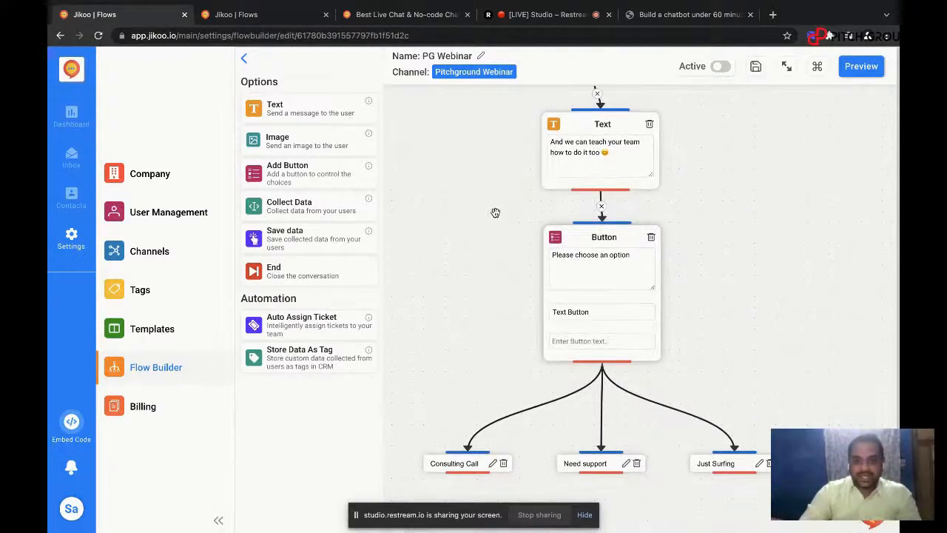
Step: Add a second Button block directly below the Consulting Call option and connect that option to it
{"action": "scroll", "coordinate": [495, 213], "scroll_direction": "down", "scroll_amount": 5}
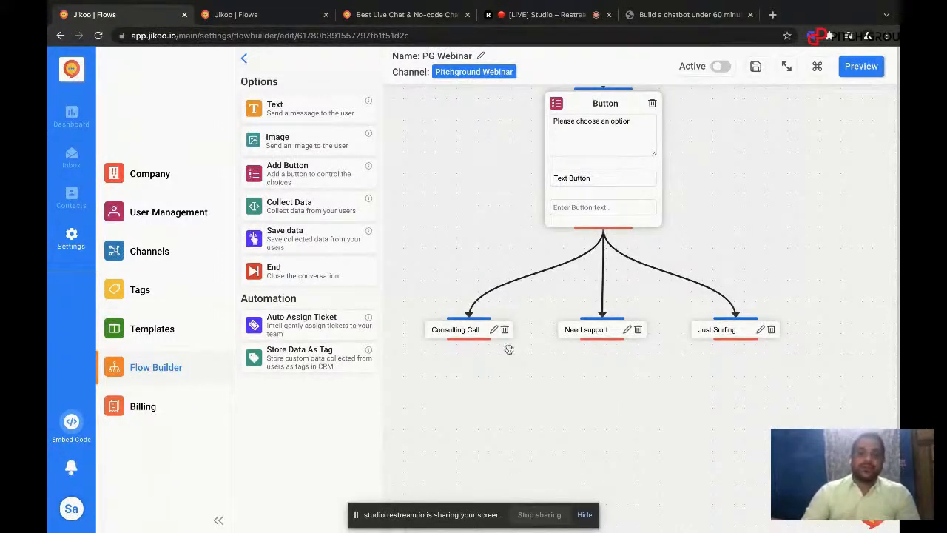
{"action": "left_click_drag", "start_coordinate": [499, 184], "coordinate": [509, 133]}
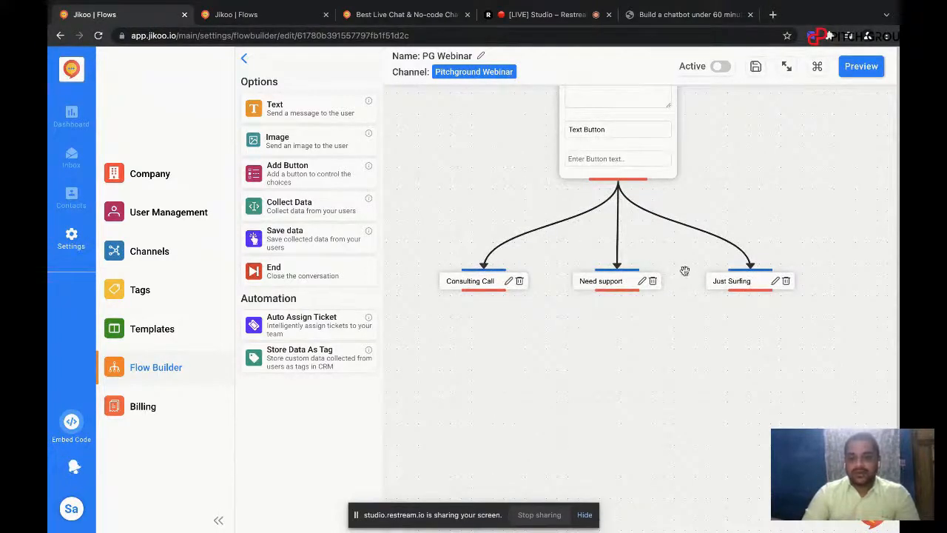
{"action": "left_click_drag", "start_coordinate": [732, 202], "coordinate": [734, 148]}
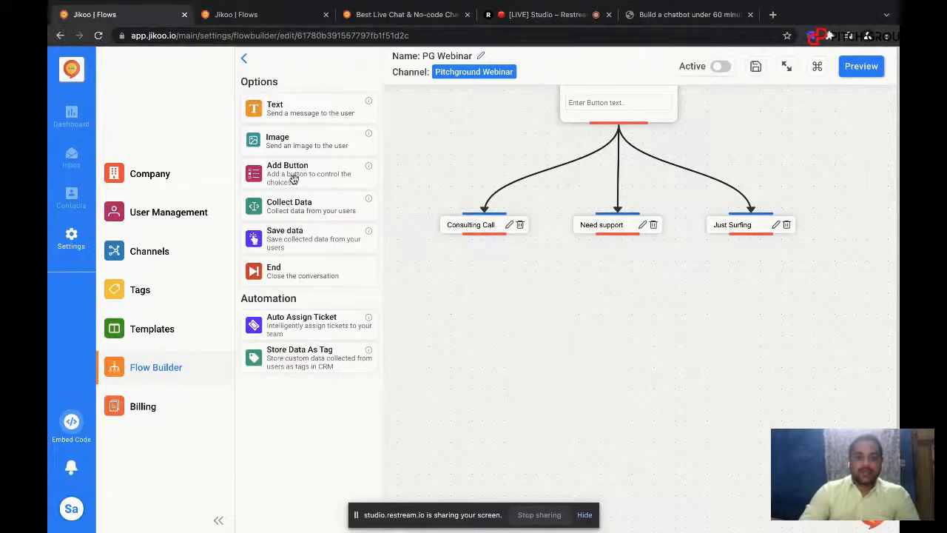
{"action": "left_click_drag", "start_coordinate": [289, 175], "coordinate": [487, 311]}
{"action": "left_click_drag", "start_coordinate": [537, 355], "coordinate": [477, 294]}
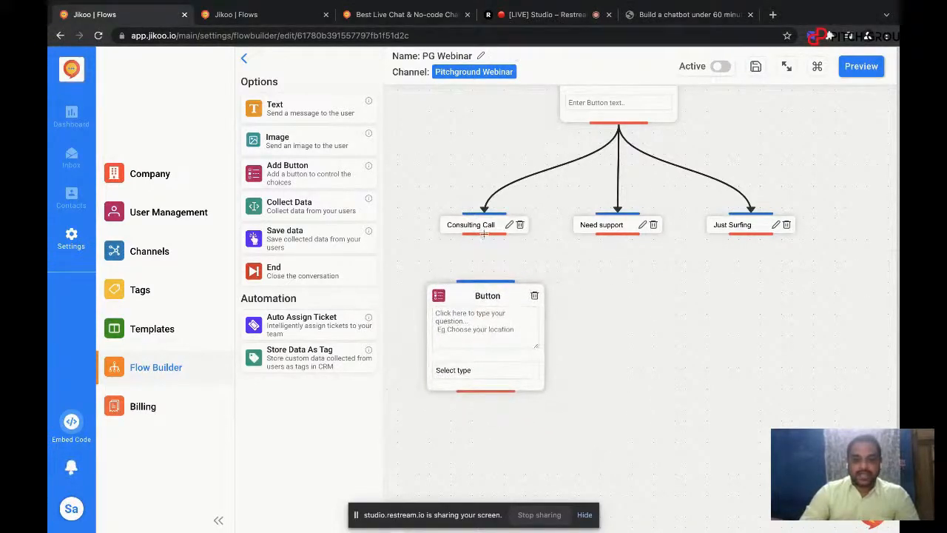
{"action": "left_click_drag", "start_coordinate": [484, 234], "coordinate": [484, 280]}
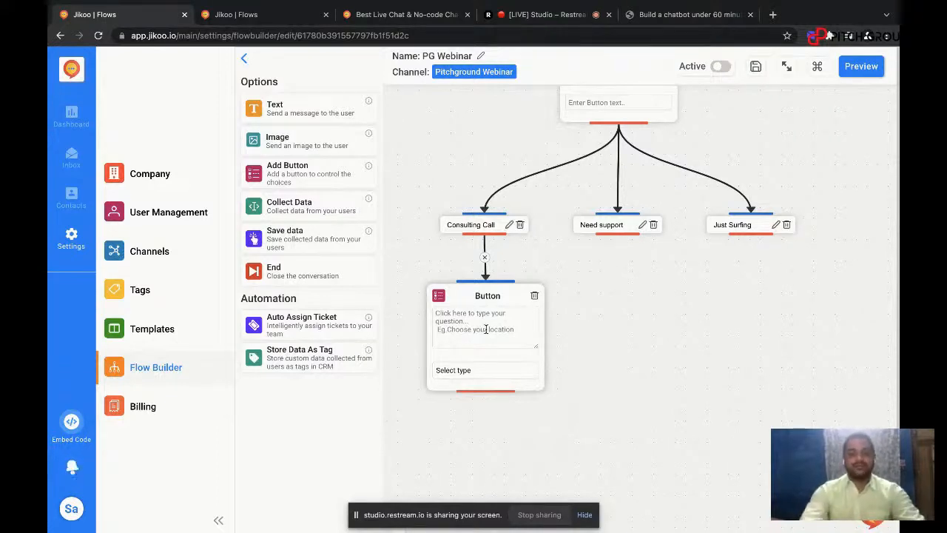
Step: Give the new Button block the question "Please choose a service you are interested in" and the Text Button type
{"action": "type", "text": "Please chhos"}
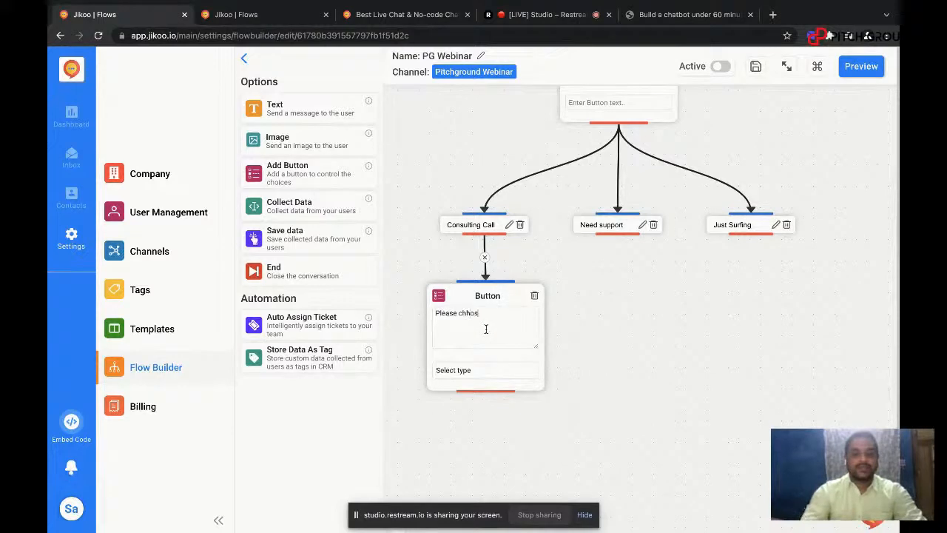
{"action": "key", "text": "BackSpace"}
{"action": "key", "text": "BackSpace"}
{"action": "key", "text": "BackSpace"}
{"action": "key", "text": "BackSpace"}
{"action": "type", "text": "hoo"}
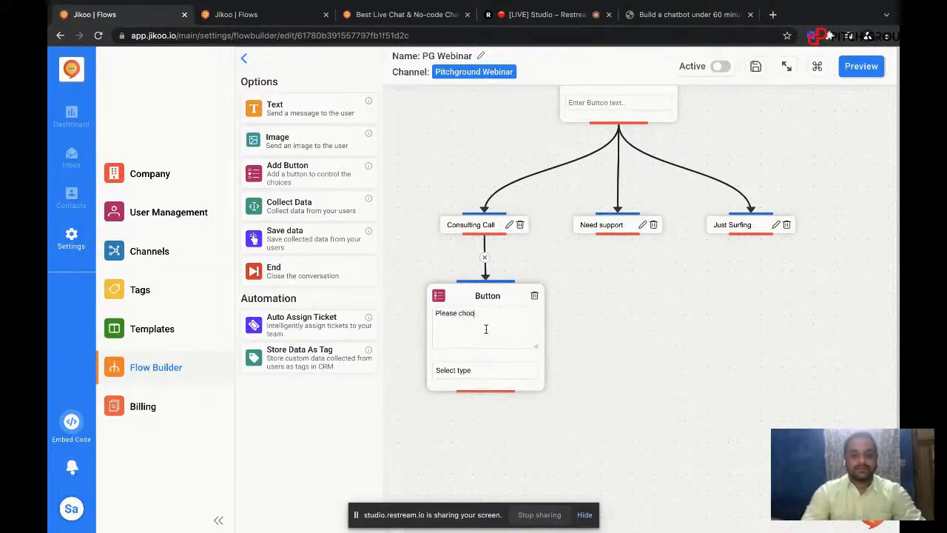
{"action": "type", "text": "se a service "}
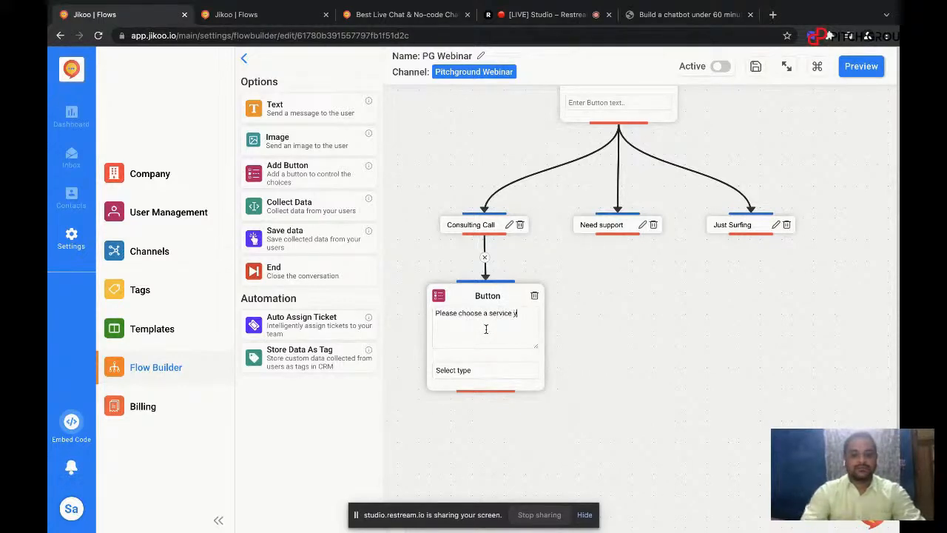
{"action": "type", "text": "you are interested in"}
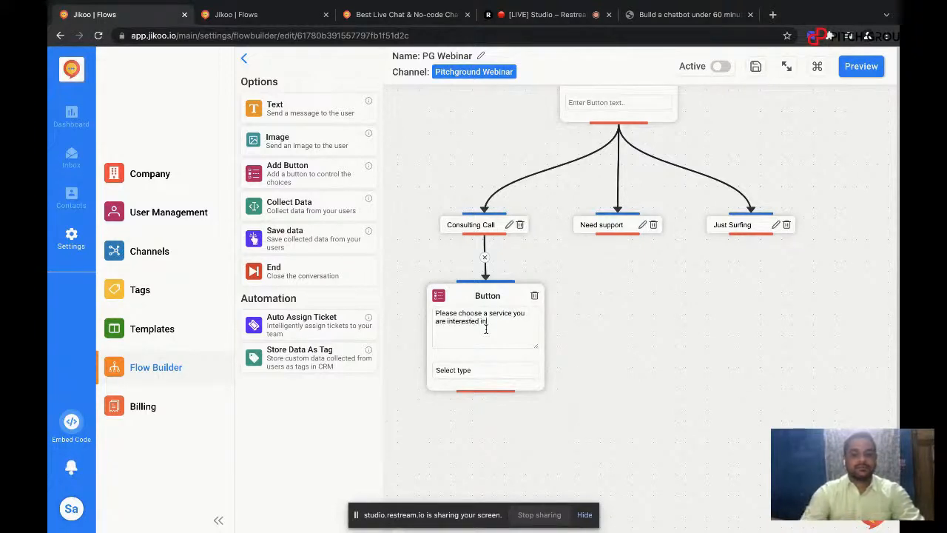
{"action": "left_click", "coordinate": [481, 372]}
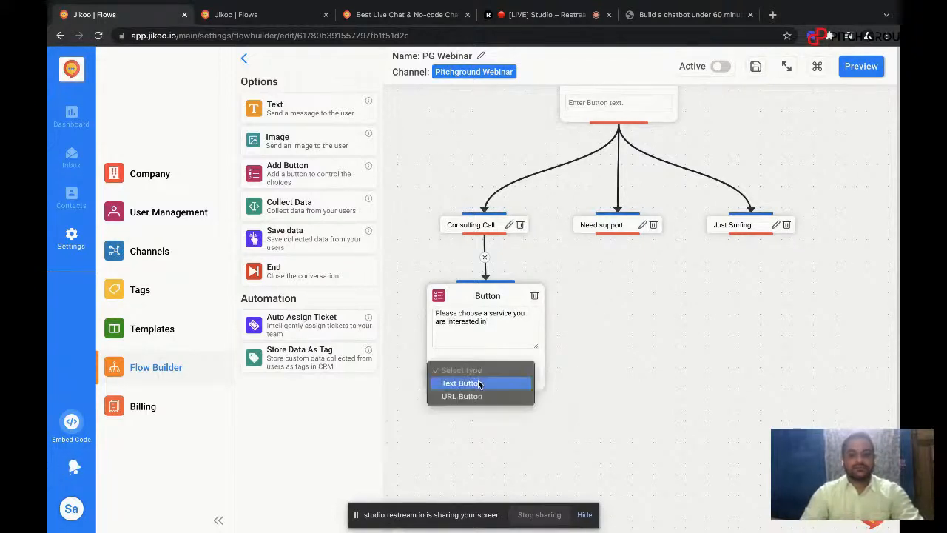
{"action": "left_click", "coordinate": [480, 385]}
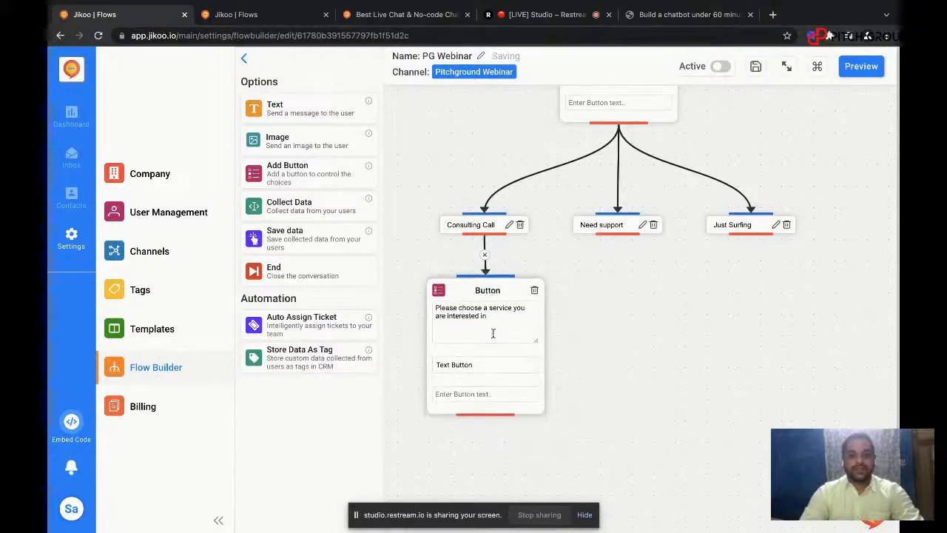
Step: Add the options Development, Implementation and Trainings to the Button block under Consulting Call
{"action": "left_click", "coordinate": [487, 394]}
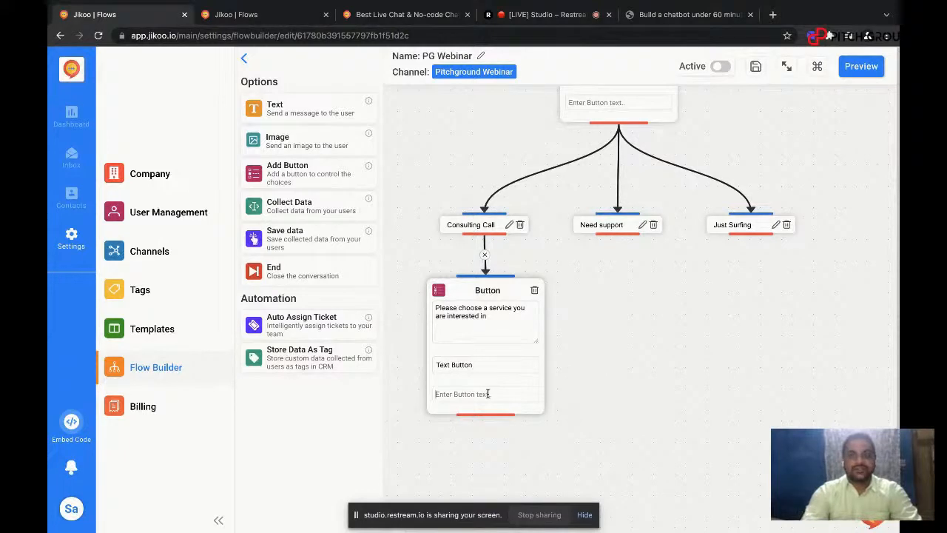
{"action": "type", "text": "D"}
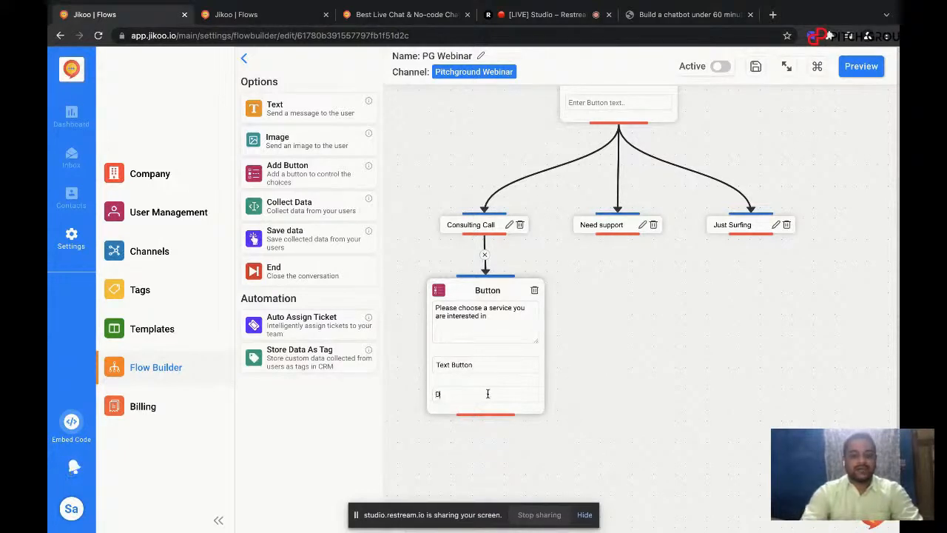
{"action": "type", "text": "evelopment"}
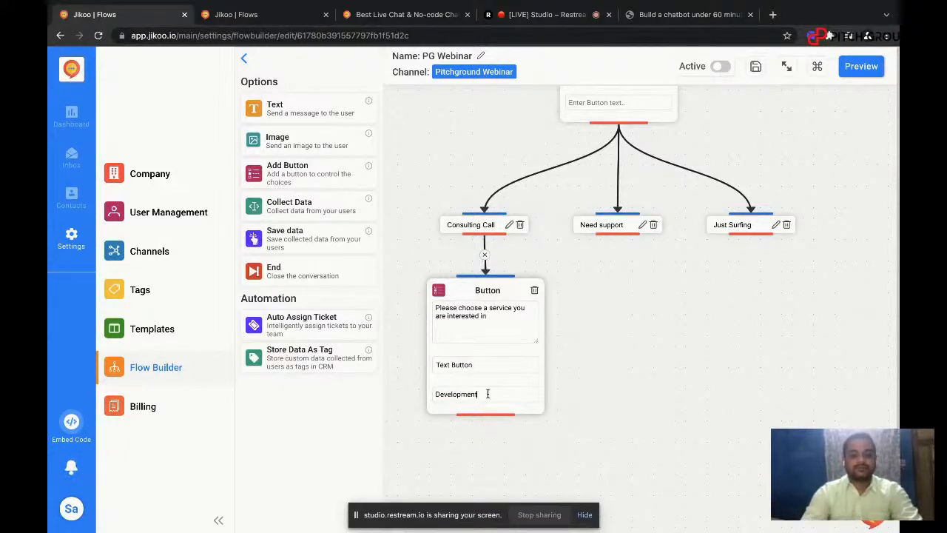
{"action": "key", "text": "Return"}
{"action": "type", "text": "Imple"}
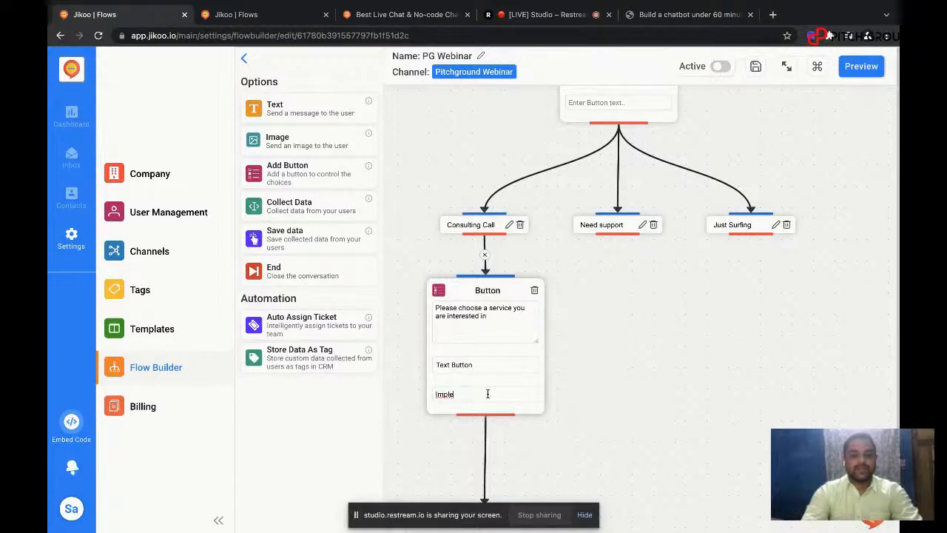
{"action": "type", "text": "men"}
{"action": "type", "text": "ion"}
{"action": "key", "text": "Return"}
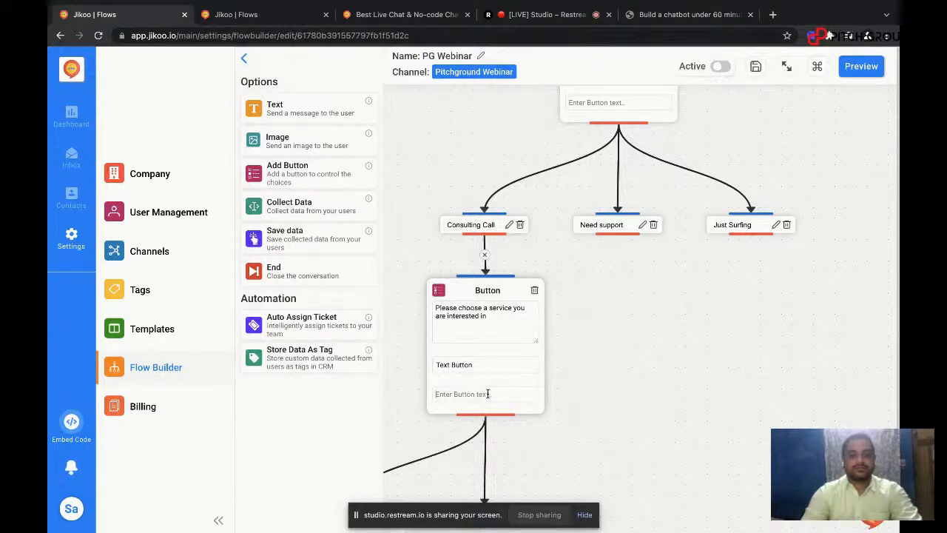
{"action": "type", "text": "Trainings"}
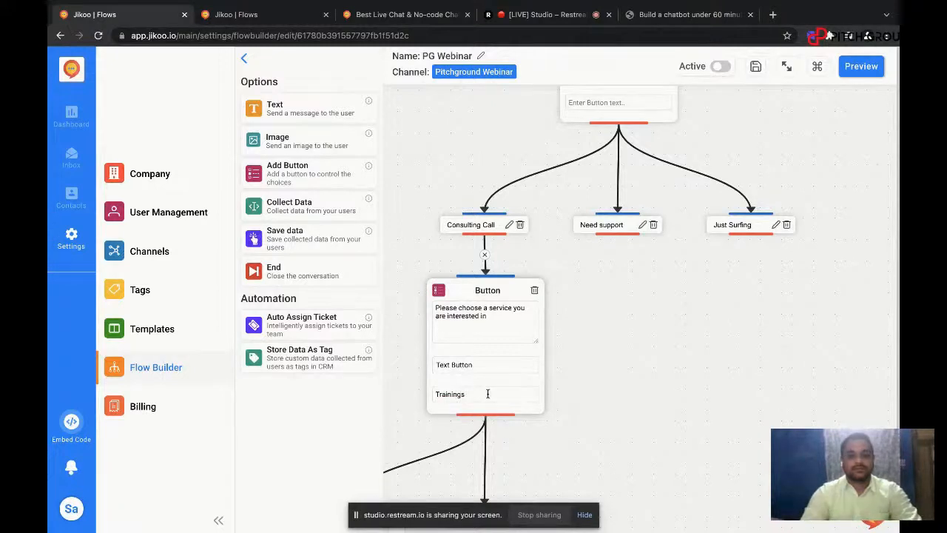
{"action": "key", "text": "Return"}
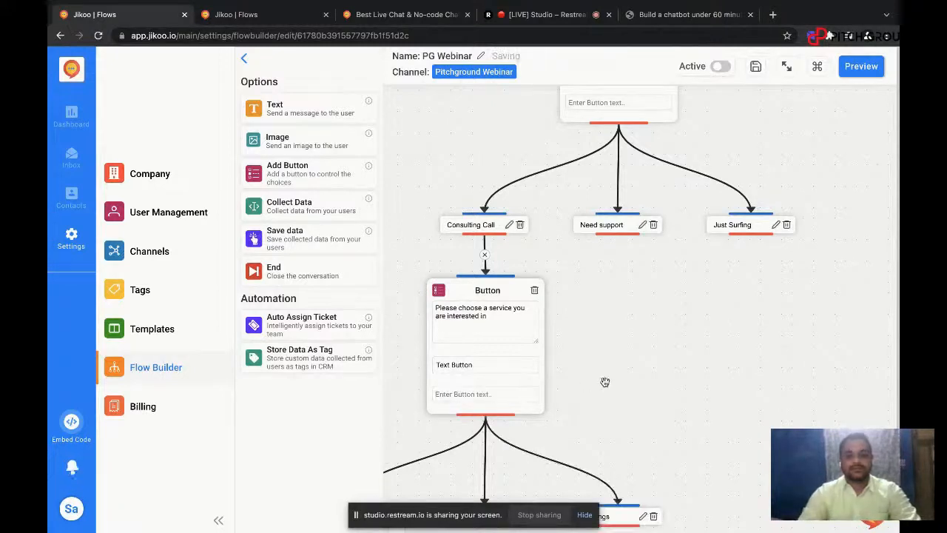
{"action": "left_click_drag", "start_coordinate": [605, 382], "coordinate": [647, 248]}
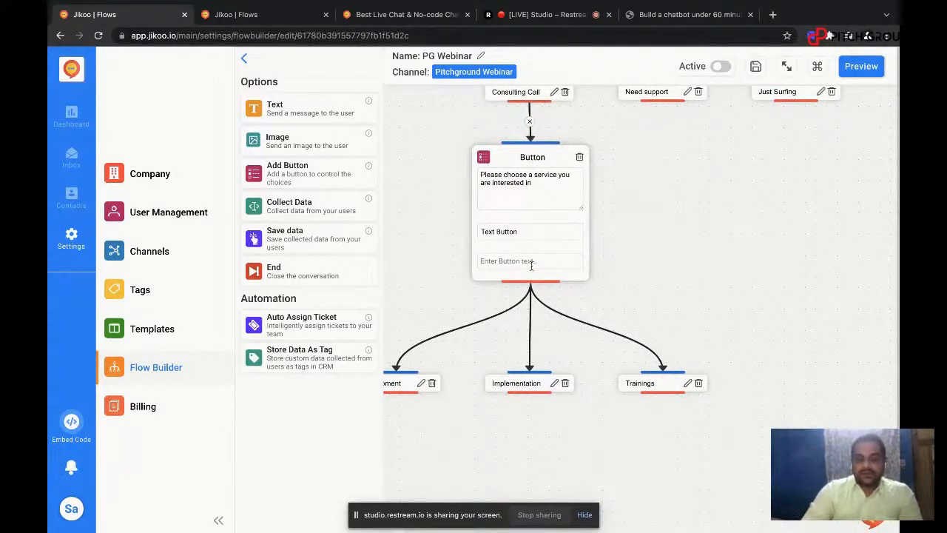
Step: Add a Collect Data block directly below the Development option and connect that option to it
{"action": "left_click_drag", "start_coordinate": [681, 244], "coordinate": [634, 318]}
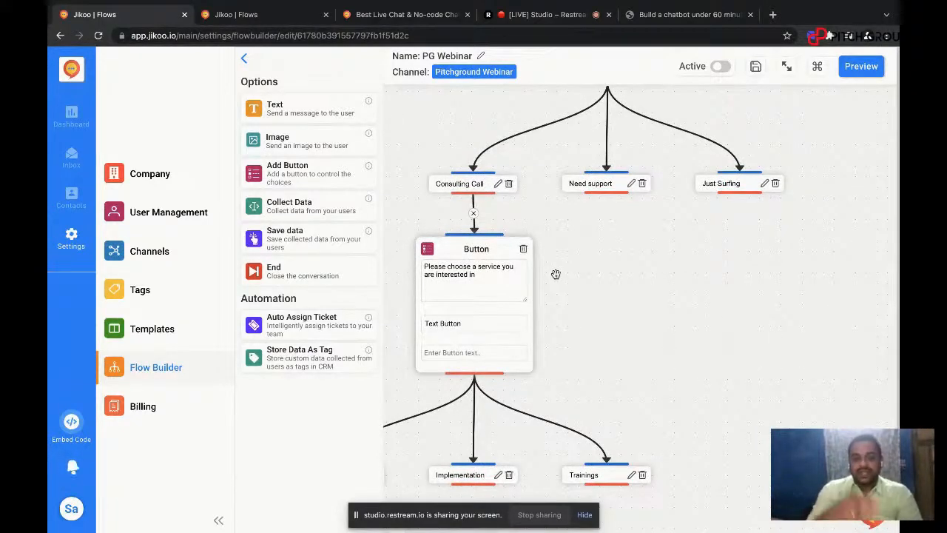
{"action": "left_click_drag", "start_coordinate": [573, 324], "coordinate": [679, 171]}
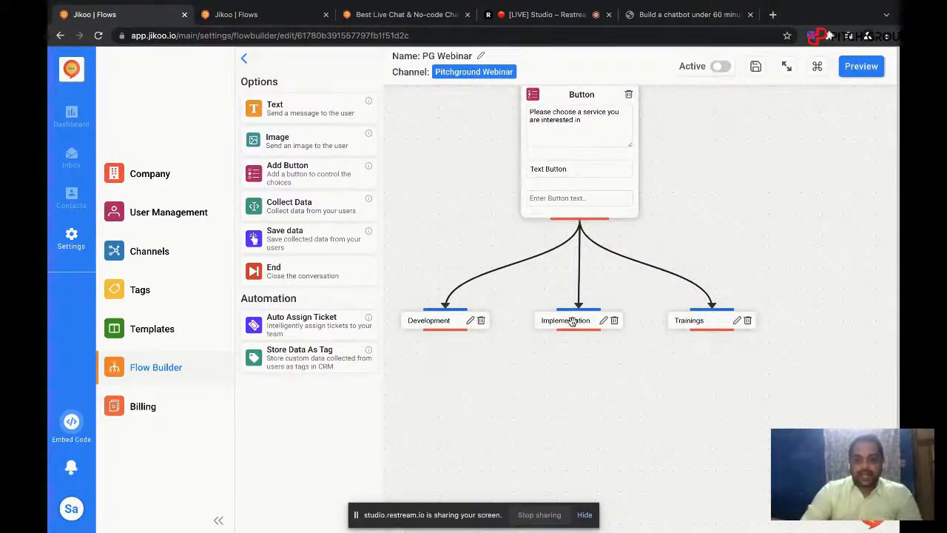
{"action": "left_click_drag", "start_coordinate": [529, 277], "coordinate": [540, 214]}
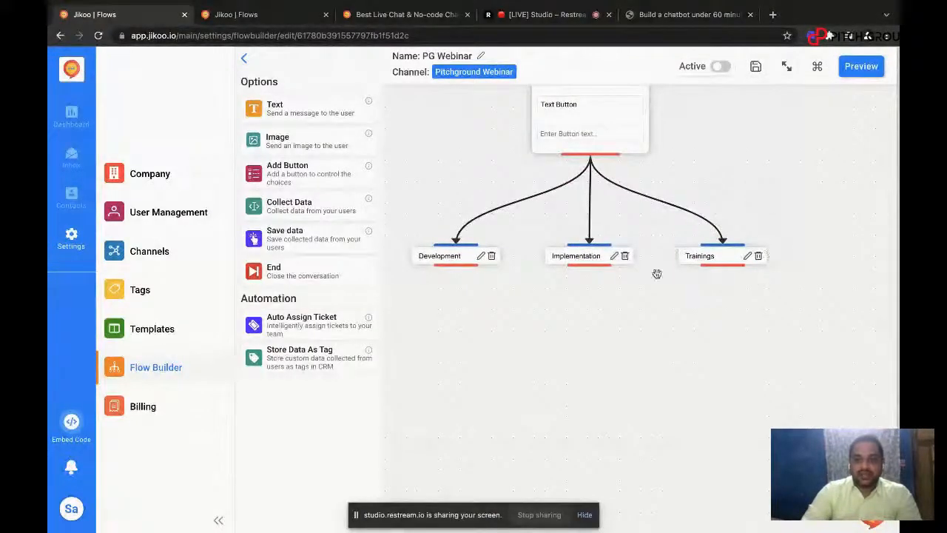
{"action": "left_click_drag", "start_coordinate": [434, 203], "coordinate": [434, 182]}
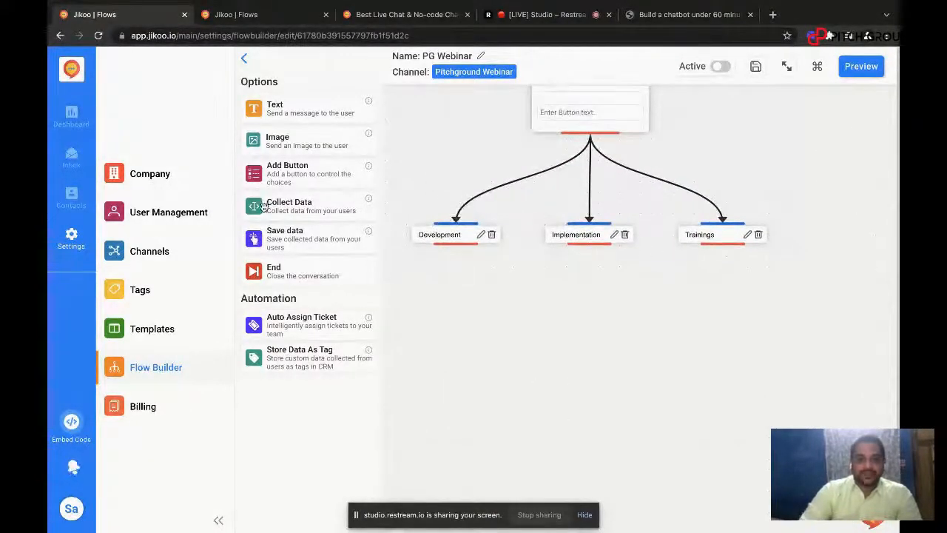
{"action": "left_click_drag", "start_coordinate": [268, 196], "coordinate": [435, 303]}
{"action": "left_click_drag", "start_coordinate": [494, 356], "coordinate": [463, 314]}
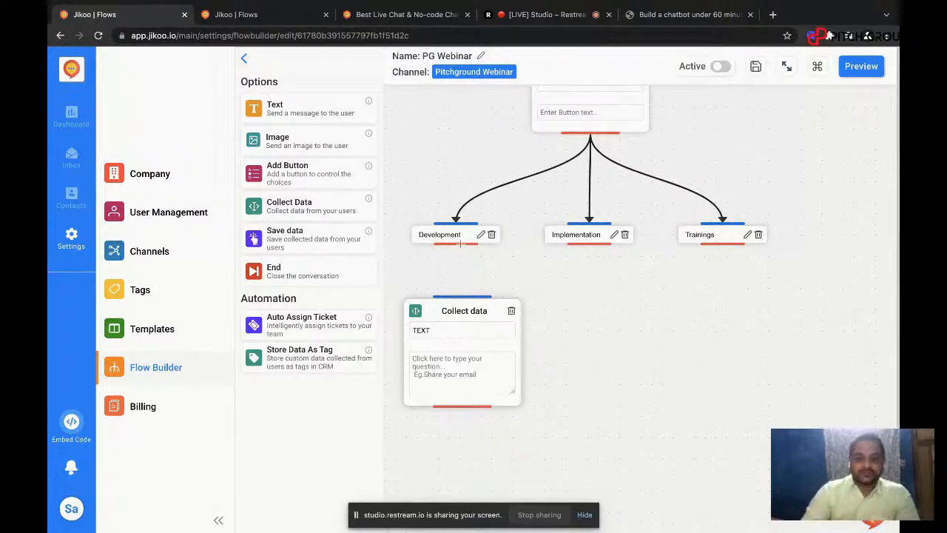
{"action": "left_click_drag", "start_coordinate": [458, 245], "coordinate": [460, 309]}
Step: Keep the Collect data block under Development on the TEXT type and give it the question "Please share your name"
{"action": "left_click", "coordinate": [454, 332]}
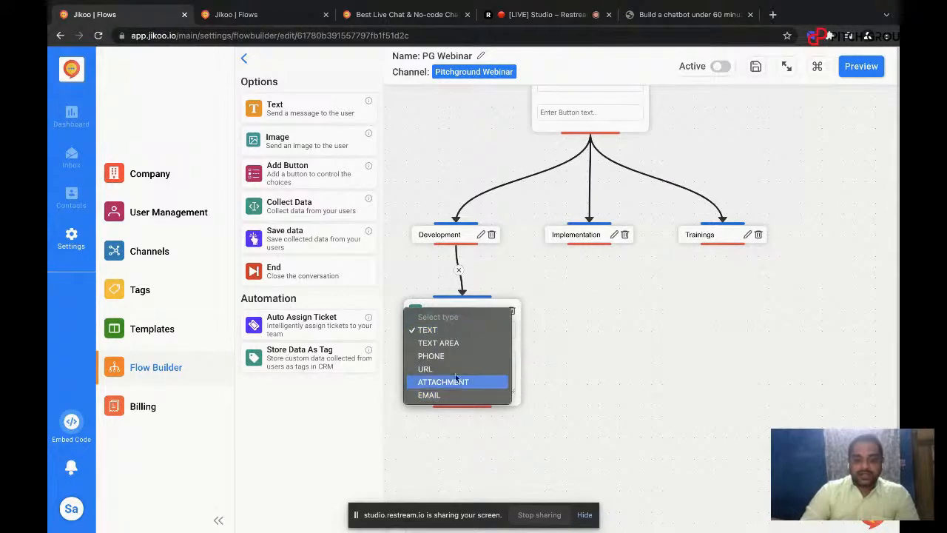
{"action": "left_click", "coordinate": [457, 331]}
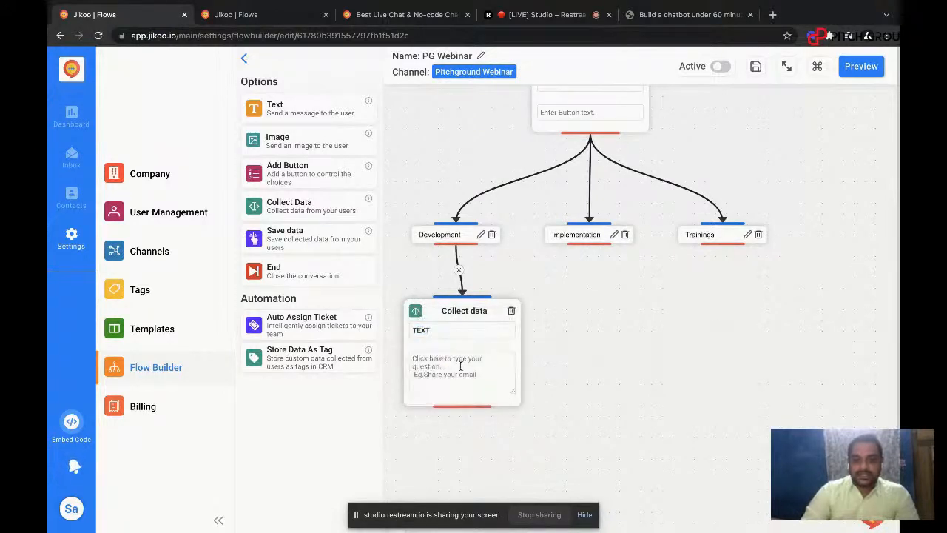
{"action": "type", "text": "Ple"}
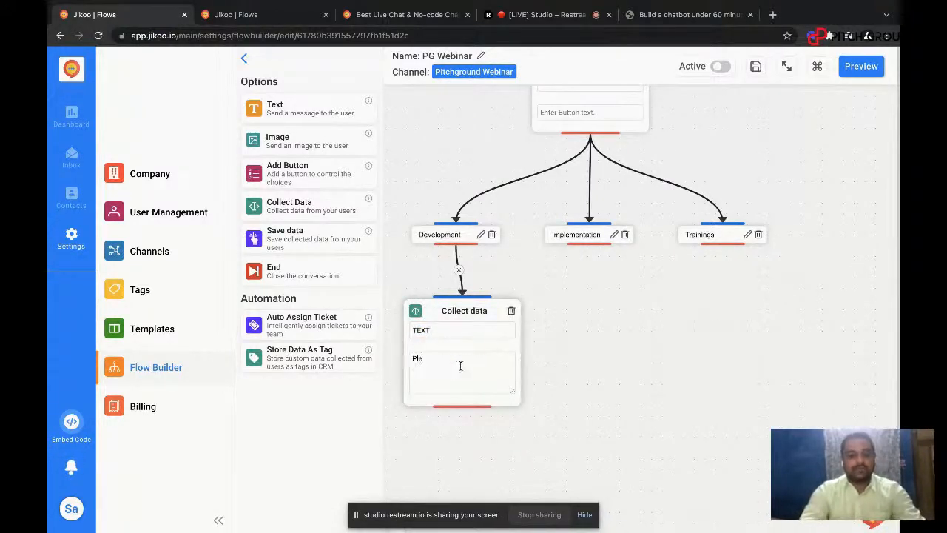
{"action": "type", "text": "ase share your nb"}
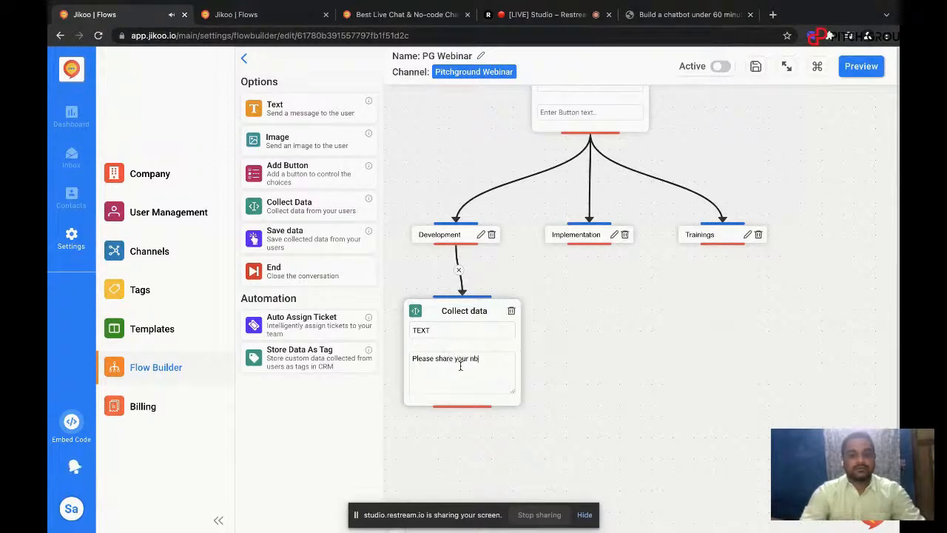
{"action": "key", "text": "BackSpace"}
{"action": "type", "text": "ame"}
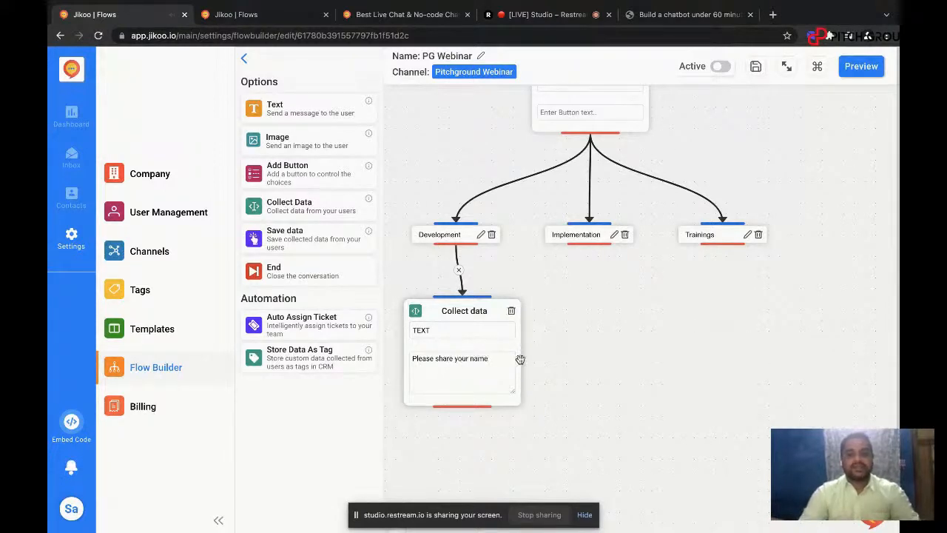
Step: Attach a new Save data block below the name question and set its target to Save to contacts
{"action": "left_click_drag", "start_coordinate": [523, 360], "coordinate": [530, 323]}
{"action": "scroll", "coordinate": [541, 257], "scroll_direction": "down", "scroll_amount": 4}
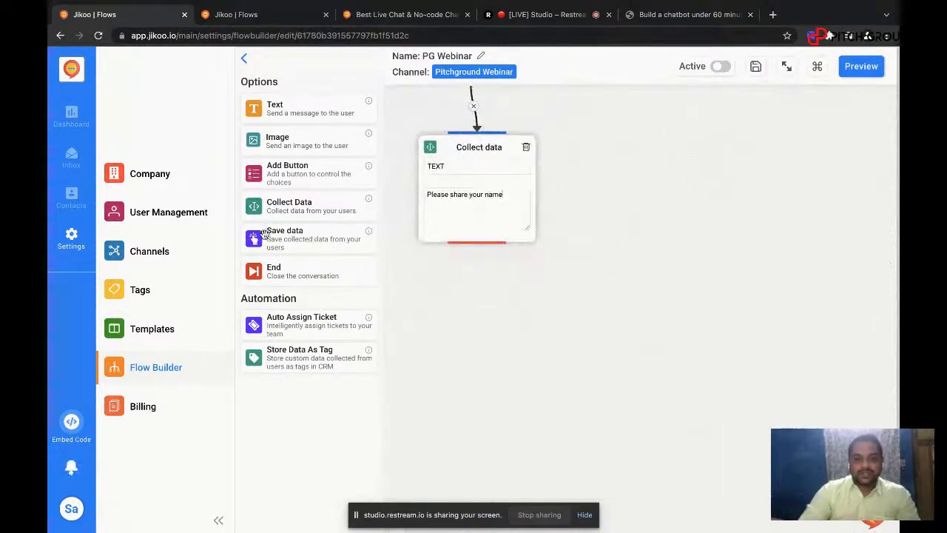
{"action": "left_click_drag", "start_coordinate": [267, 235], "coordinate": [461, 290]}
{"action": "left_click_drag", "start_coordinate": [503, 339], "coordinate": [471, 302]}
{"action": "left_click_drag", "start_coordinate": [481, 242], "coordinate": [486, 288]}
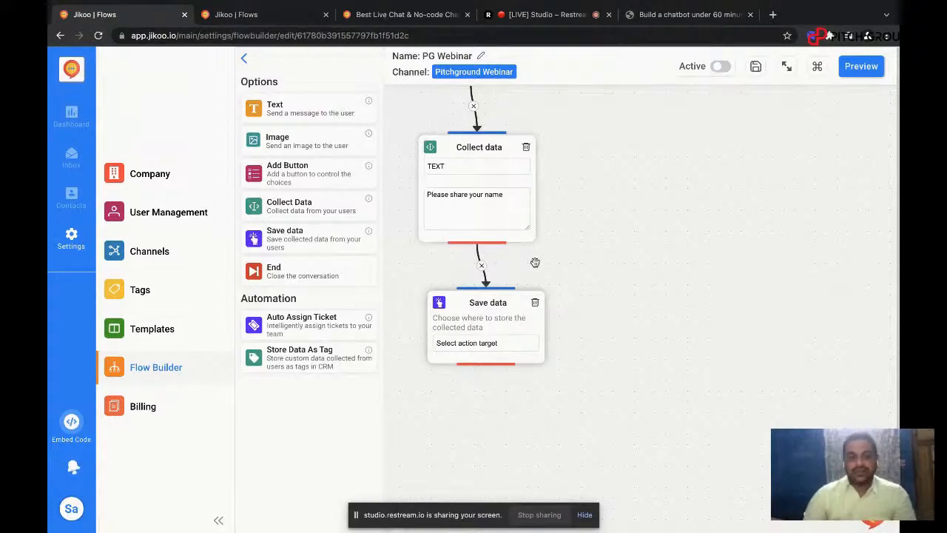
{"action": "left_click", "coordinate": [507, 344]}
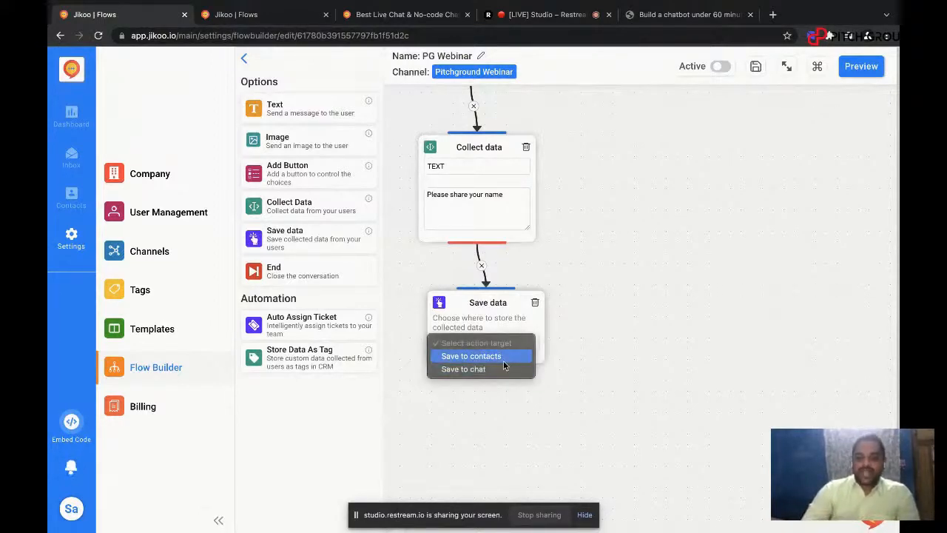
{"action": "left_click", "coordinate": [506, 358]}
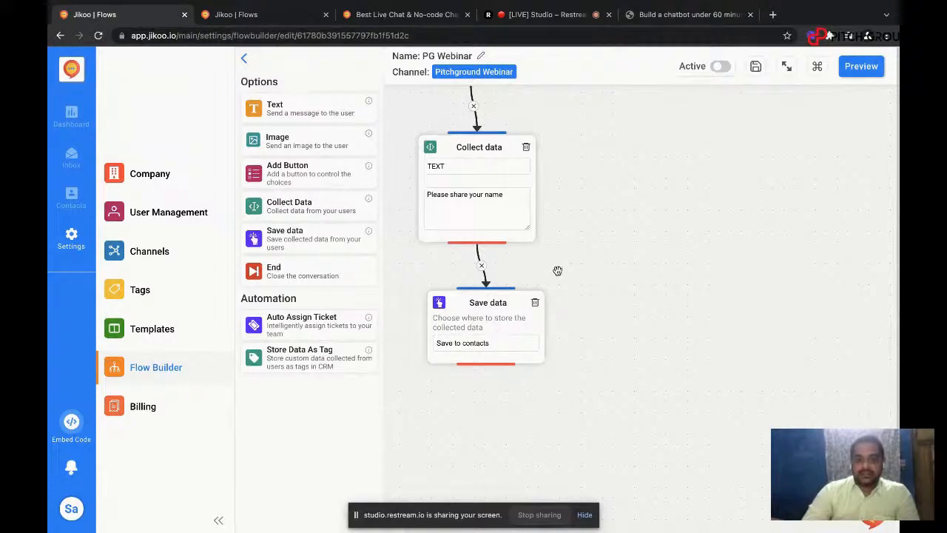
Step: Add another Collect Data block below the Save to contacts block and connect the two
{"action": "left_click_drag", "start_coordinate": [556, 271], "coordinate": [563, 141]}
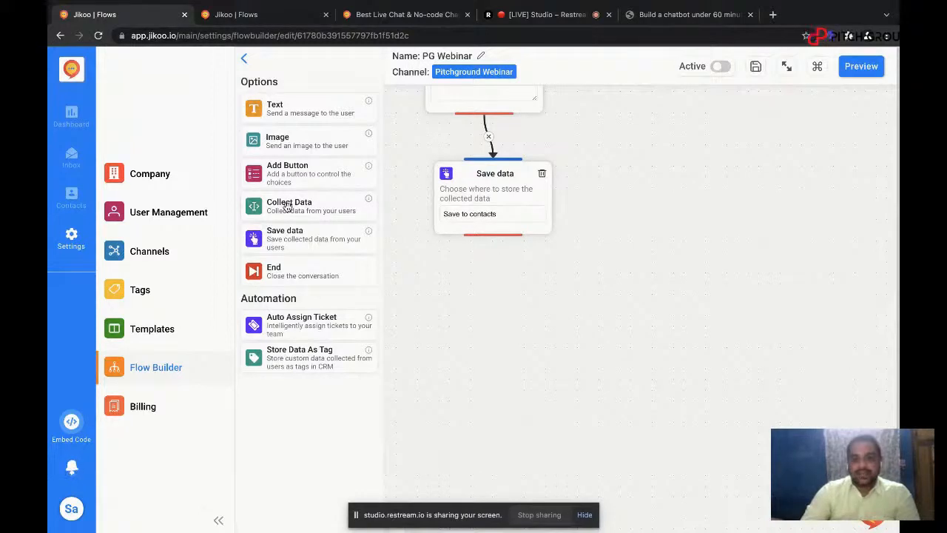
{"action": "left_click_drag", "start_coordinate": [287, 207], "coordinate": [456, 288]}
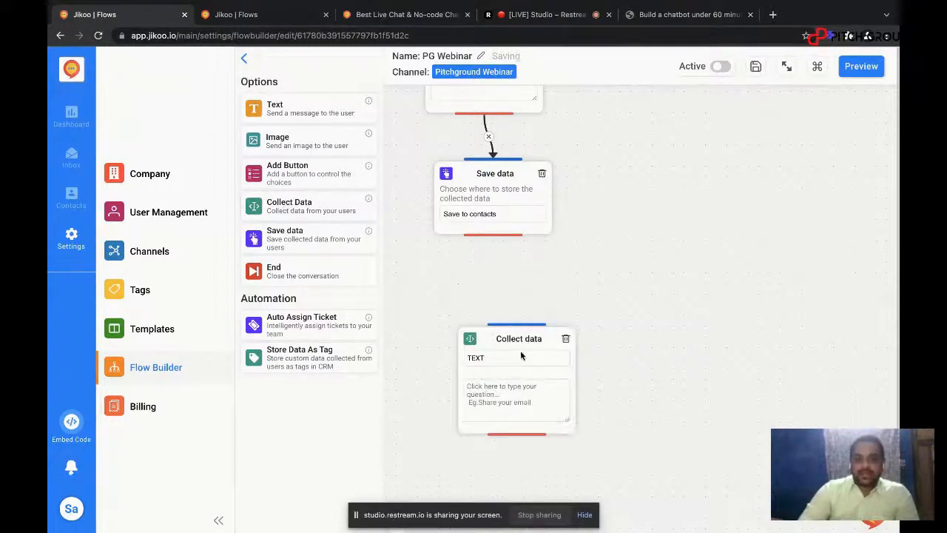
{"action": "left_click_drag", "start_coordinate": [521, 356], "coordinate": [505, 313]}
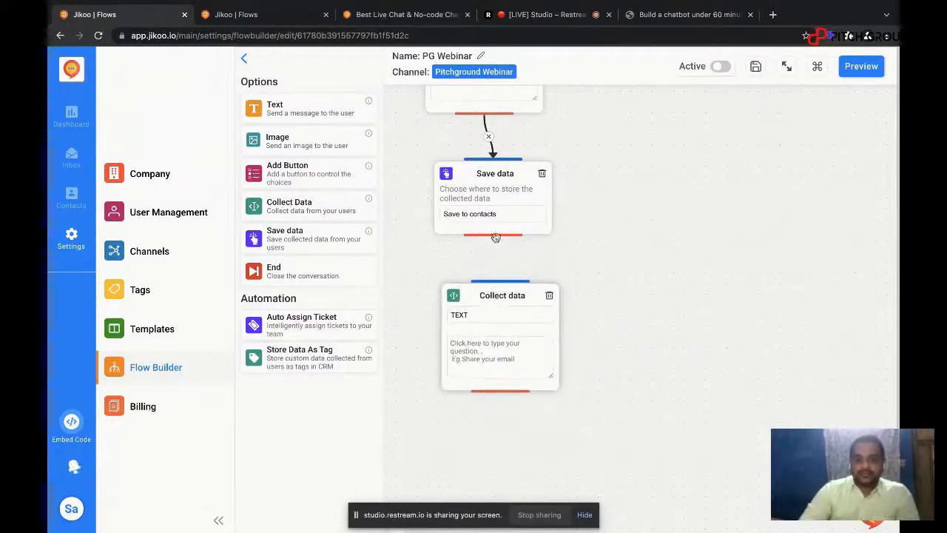
{"action": "left_click_drag", "start_coordinate": [496, 236], "coordinate": [497, 280]}
Step: Set the new Collect data block to the PHONE type with the question "Please share your phone number"
{"action": "left_click", "coordinate": [490, 318]}
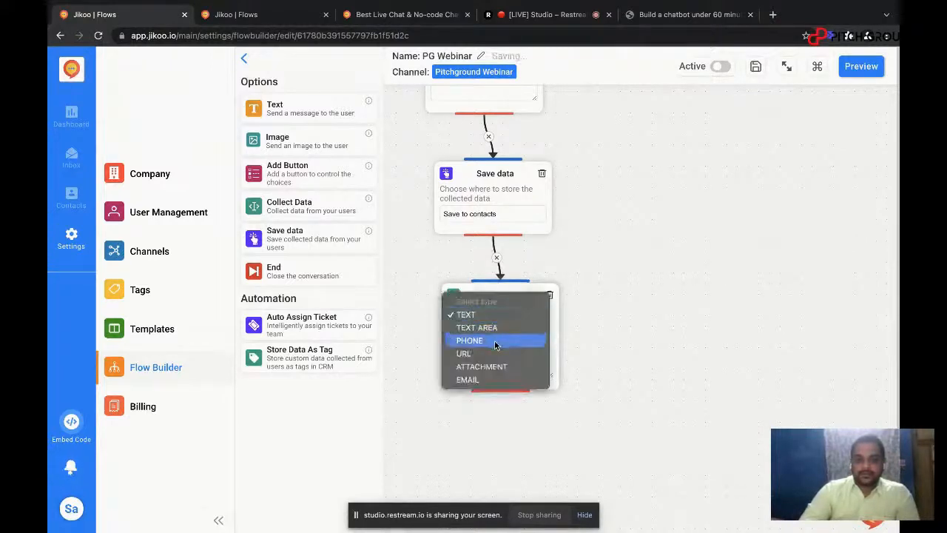
{"action": "left_click", "coordinate": [495, 342]}
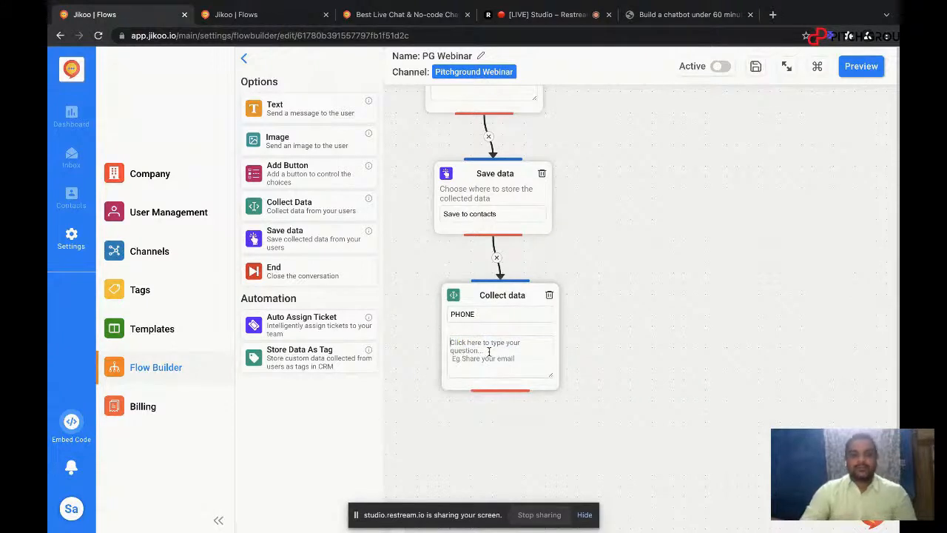
{"action": "type", "text": "Please share "}
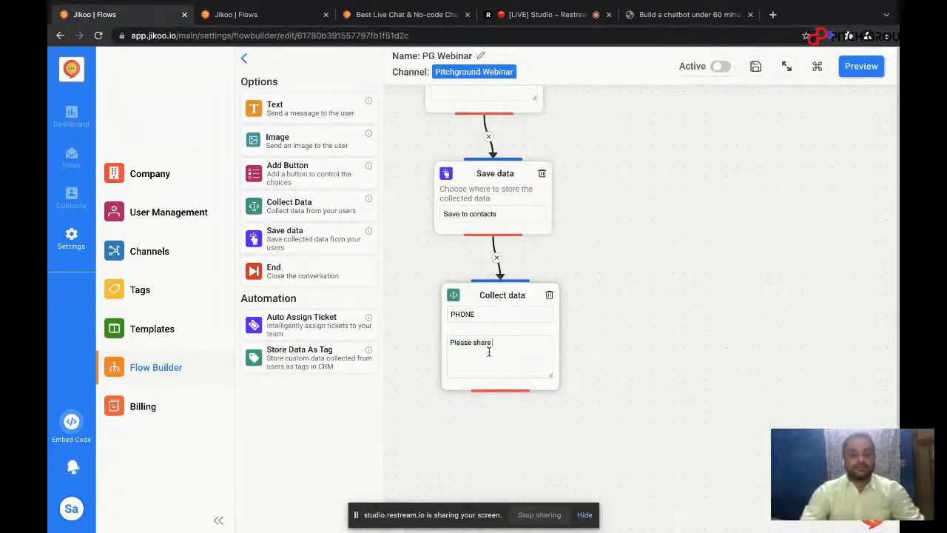
{"action": "type", "text": "your"}
{"action": "key", "text": "BackSpace"}
{"action": "key", "text": "BackSpace"}
{"action": "key", "text": "BackSpace"}
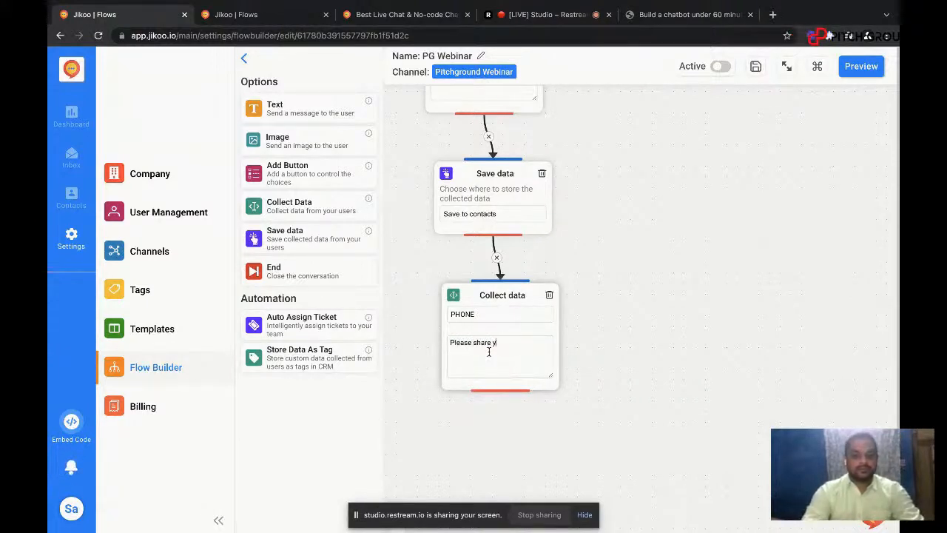
{"action": "type", "text": "our phone n"}
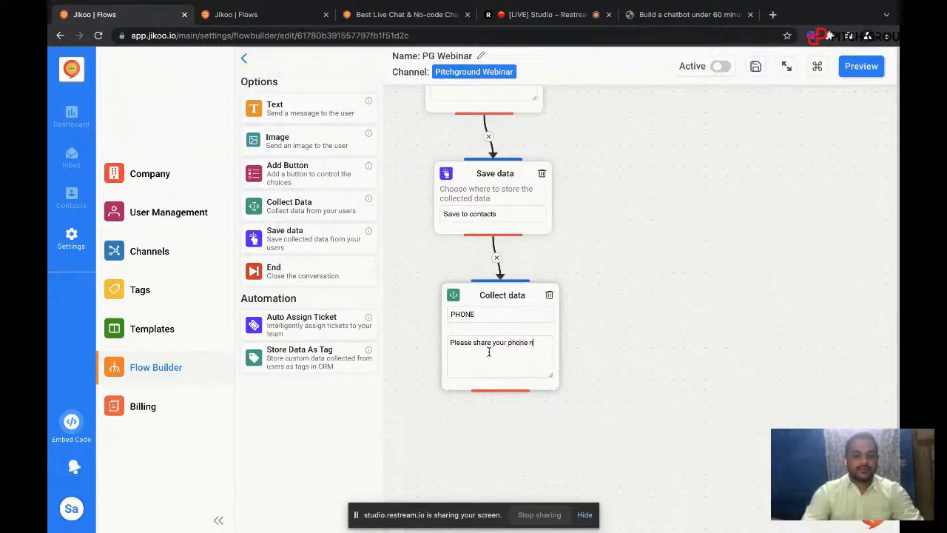
{"action": "type", "text": "umber"}
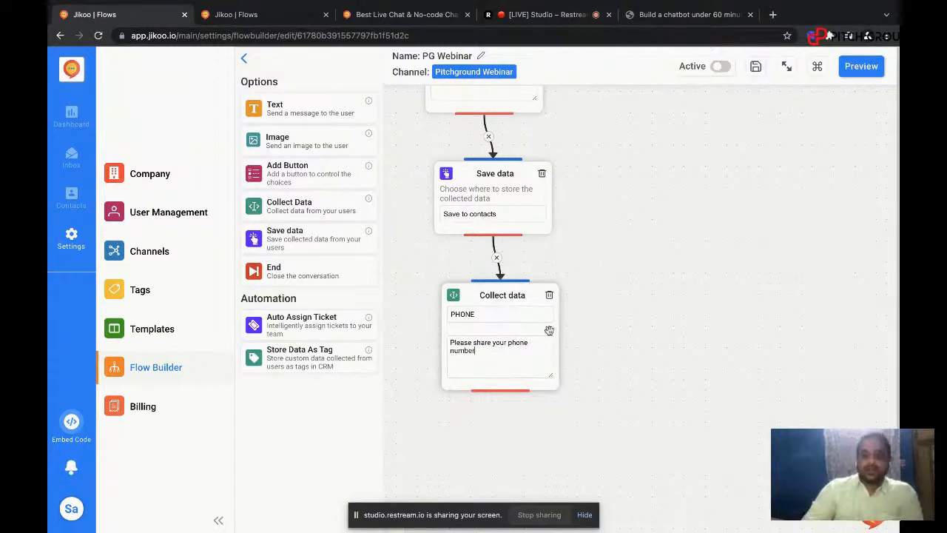
Step: Add a Save data block below the phone number question and connect the question to it
{"action": "scroll", "coordinate": [596, 307], "scroll_direction": "down", "scroll_amount": 3}
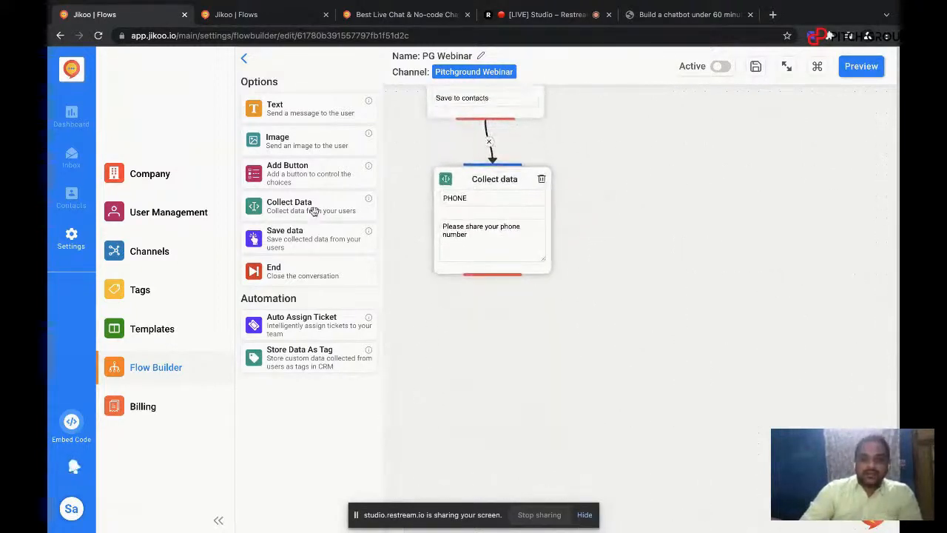
{"action": "left_click_drag", "start_coordinate": [292, 231], "coordinate": [488, 318]}
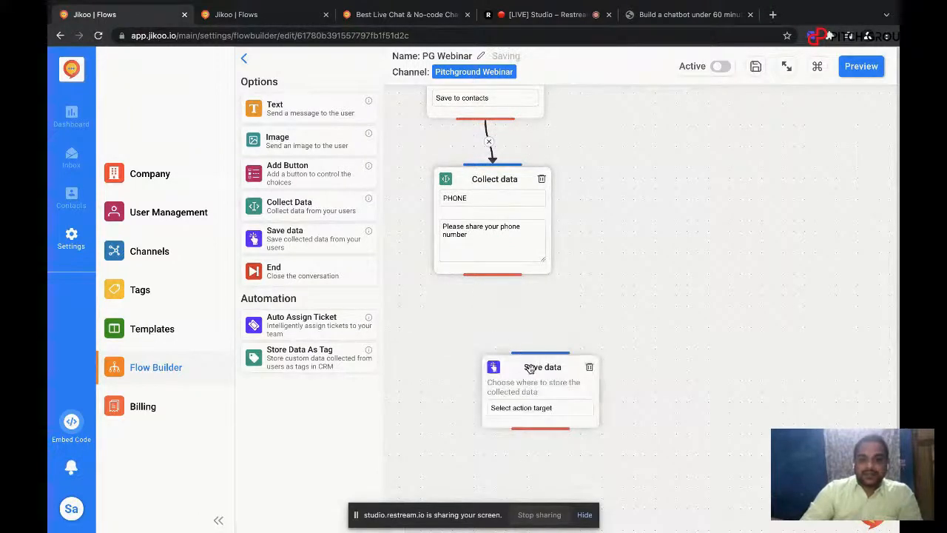
{"action": "left_click_drag", "start_coordinate": [530, 369], "coordinate": [487, 334]}
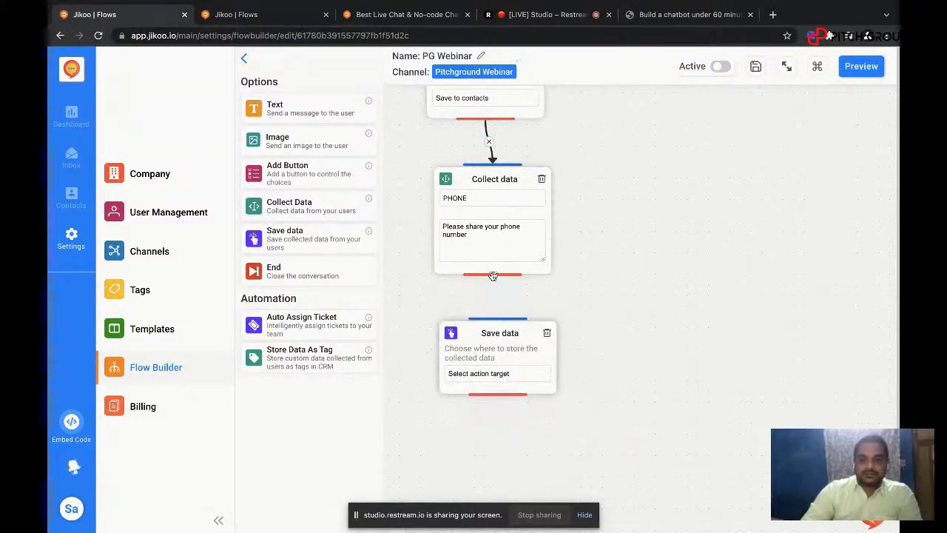
{"action": "left_click_drag", "start_coordinate": [493, 275], "coordinate": [492, 318]}
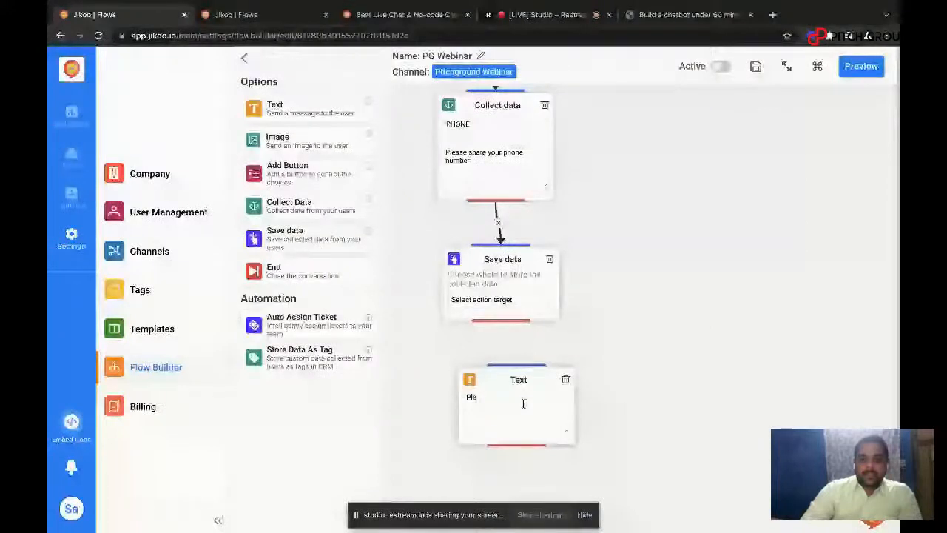
Step: Write "Please wait while the ticket is being assigned to an agent" in the Text block and connect the Save data block above to it
{"action": "type", "text": "ase wait while the ticket is"}
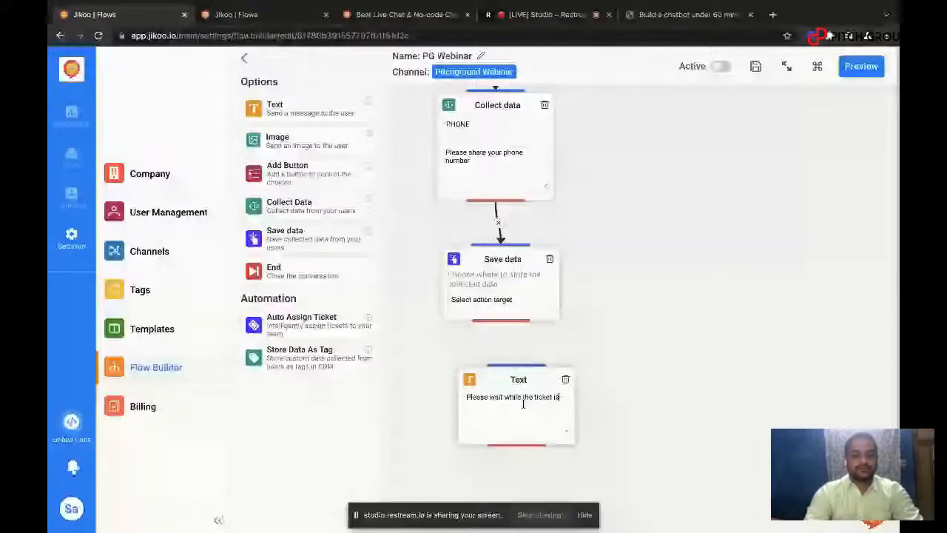
{"action": "type", "text": " being assigned to an"}
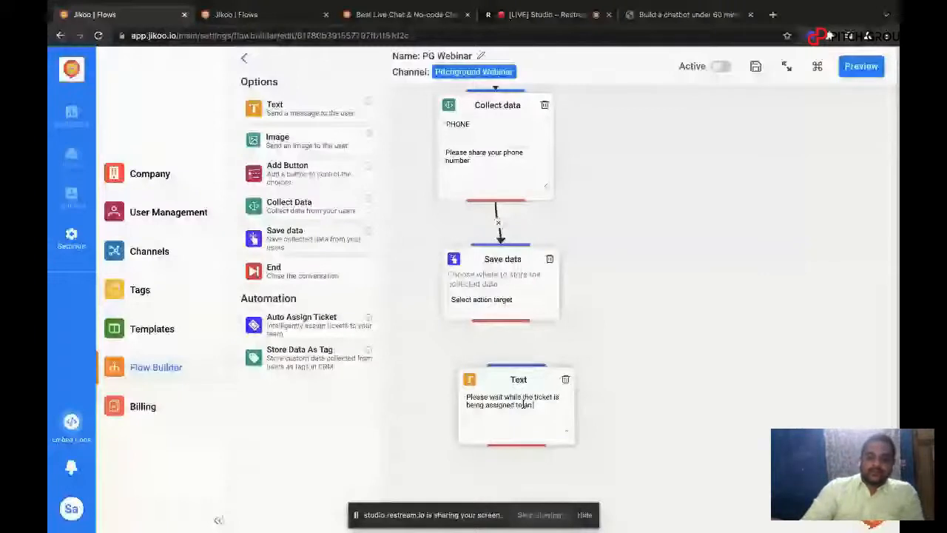
{"action": "type", "text": " agent"}
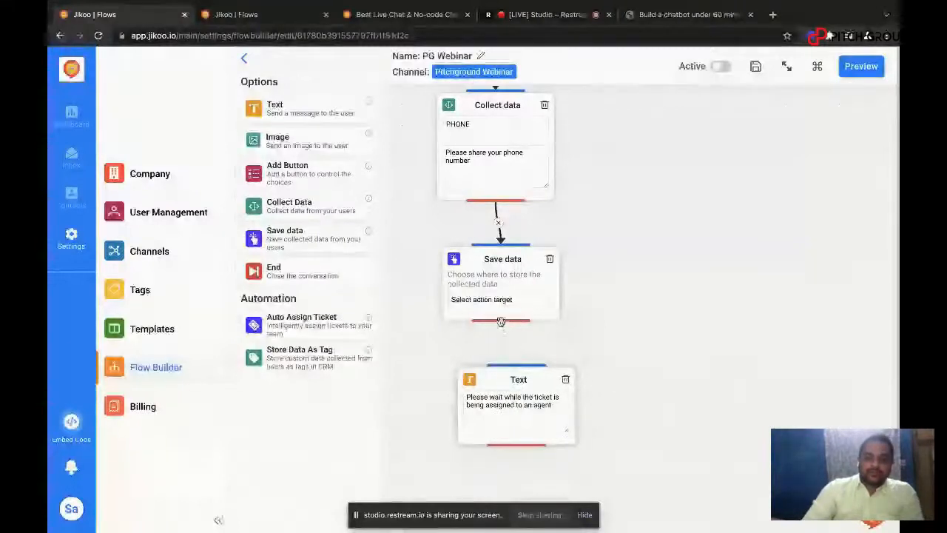
{"action": "left_click_drag", "start_coordinate": [521, 364], "coordinate": [518, 365]}
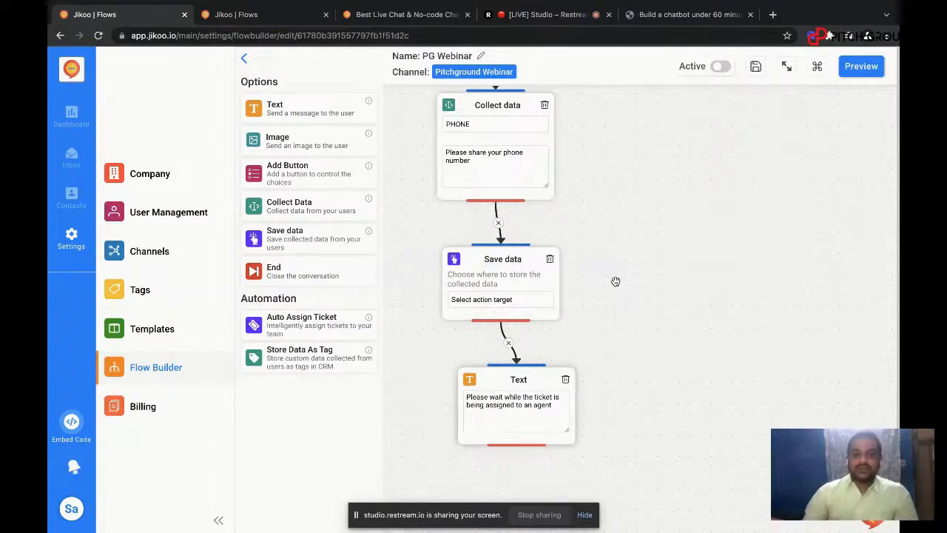
Step: Add a Button block below the Implementation option and connect that option to it
{"action": "scroll", "coordinate": [657, 178], "scroll_direction": "up", "scroll_amount": 10}
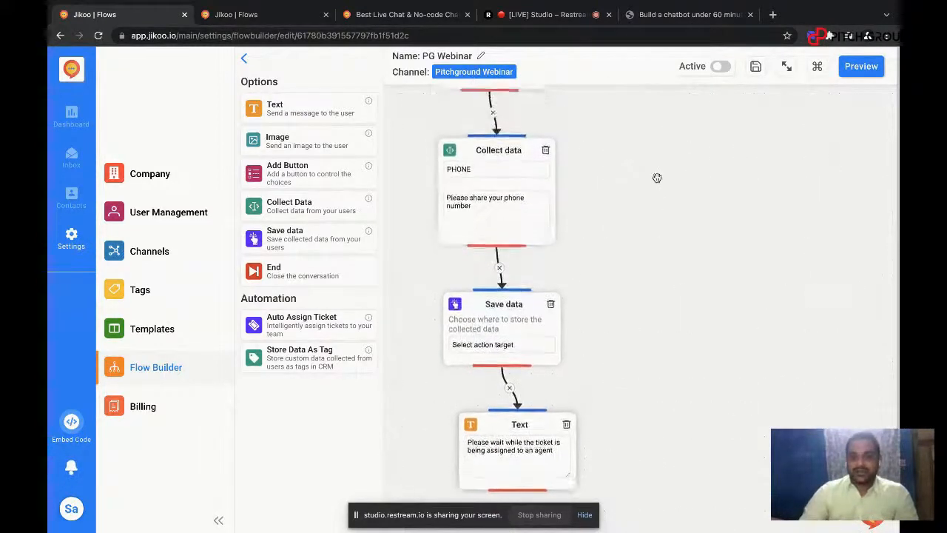
{"action": "scroll", "coordinate": [657, 177], "scroll_direction": "up", "scroll_amount": 1}
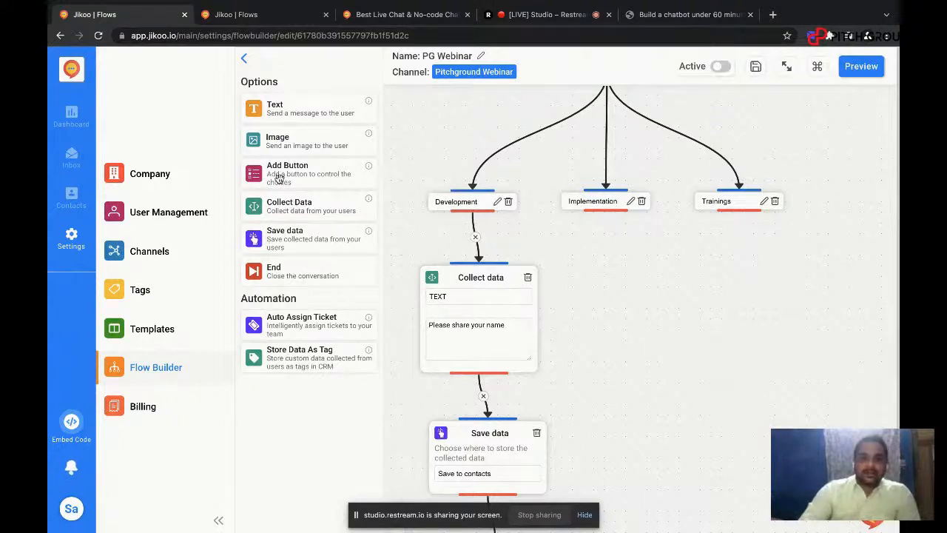
{"action": "left_click_drag", "start_coordinate": [279, 178], "coordinate": [607, 266]}
{"action": "left_click_drag", "start_coordinate": [667, 311], "coordinate": [656, 277]}
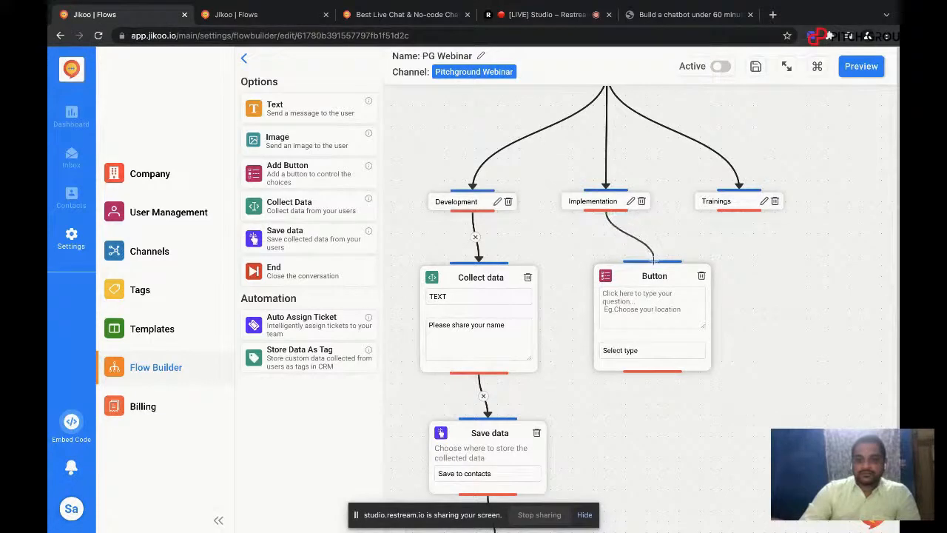
Step: Write the question "Choose a implementation type" in the Button block connected to the Implementation option
{"action": "left_click", "coordinate": [654, 305]}
{"action": "type", "text": "Choose a i"}
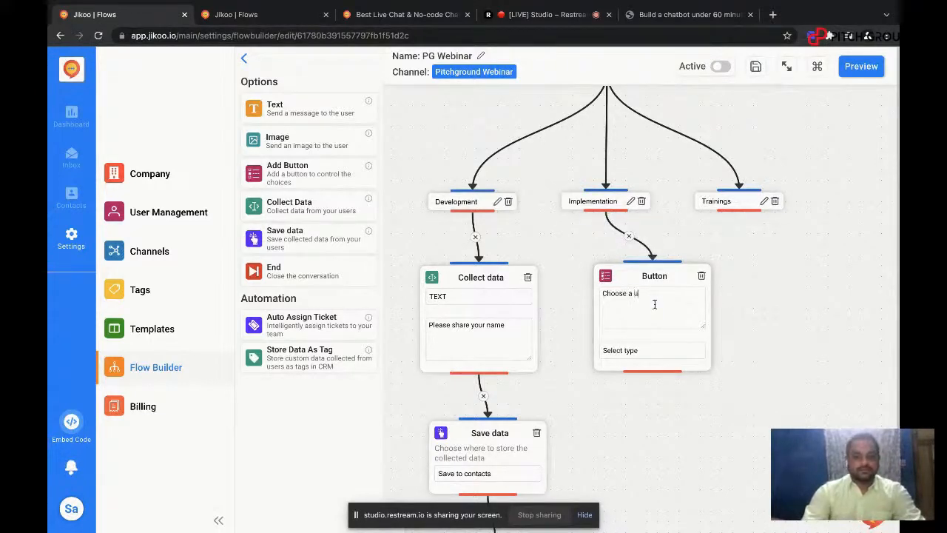
{"action": "type", "text": "mplementation type"}
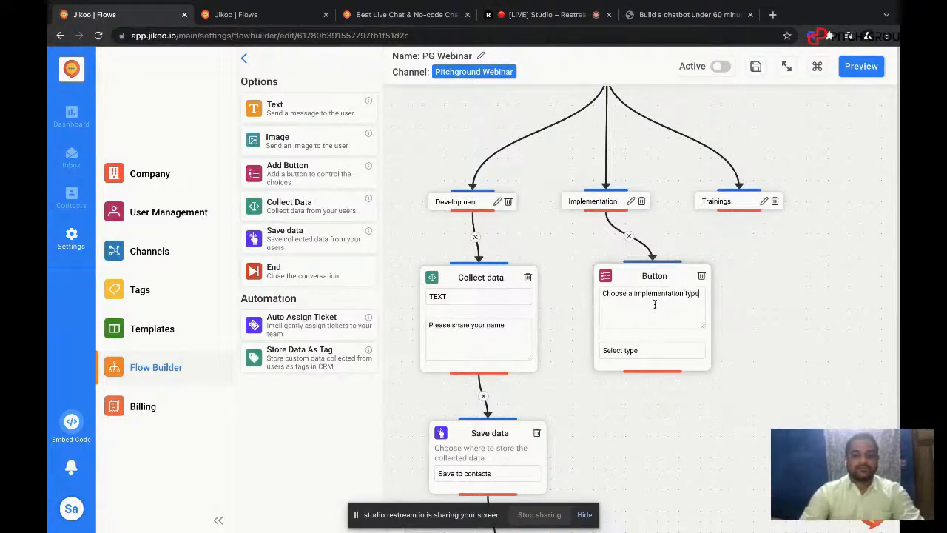
{"action": "mouse_move", "coordinate": [649, 332]}
{"action": "left_mouse_down"}
{"action": "mouse_move", "coordinate": [651, 298]}
{"action": "mouse_move", "coordinate": [651, 318]}
{"action": "left_mouse_up"}
{"action": "left_click", "coordinate": [650, 336]}
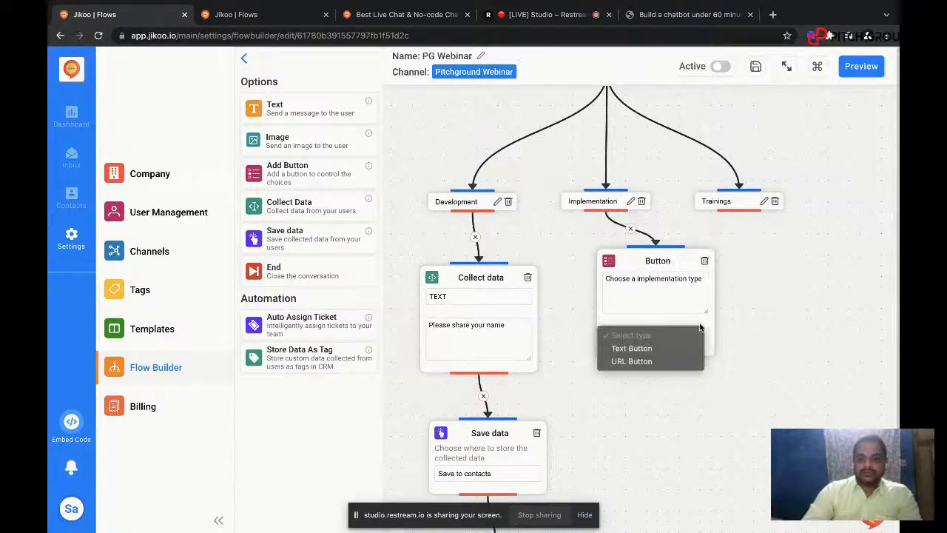
{"action": "left_click", "coordinate": [741, 322]}
{"action": "scroll", "coordinate": [740, 322], "scroll_direction": "down", "scroll_amount": 5}
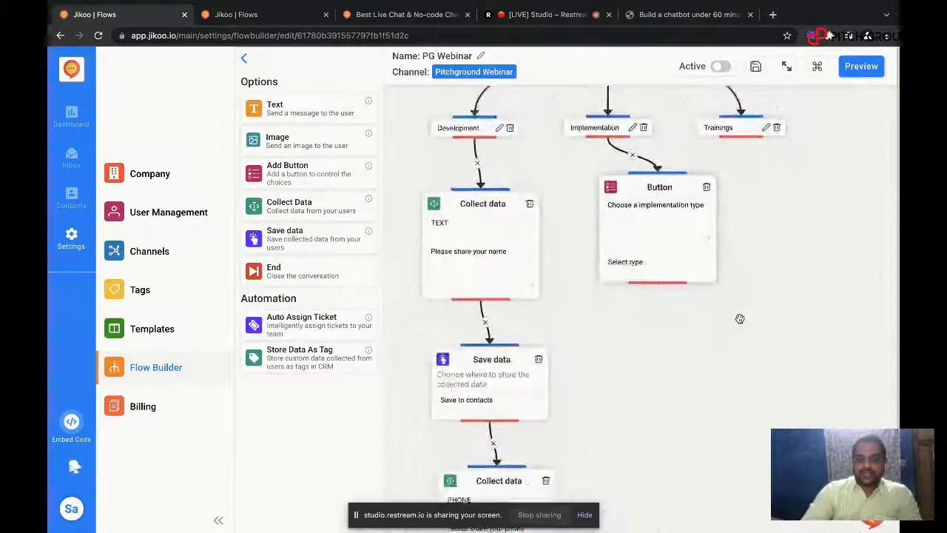
Step: Add a Store Data As Tag block below the Button block, with tag type Contact tags and tag name Country
{"action": "left_click_drag", "start_coordinate": [302, 362], "coordinate": [693, 330]}
{"action": "left_click_drag", "start_coordinate": [724, 380], "coordinate": [652, 328]}
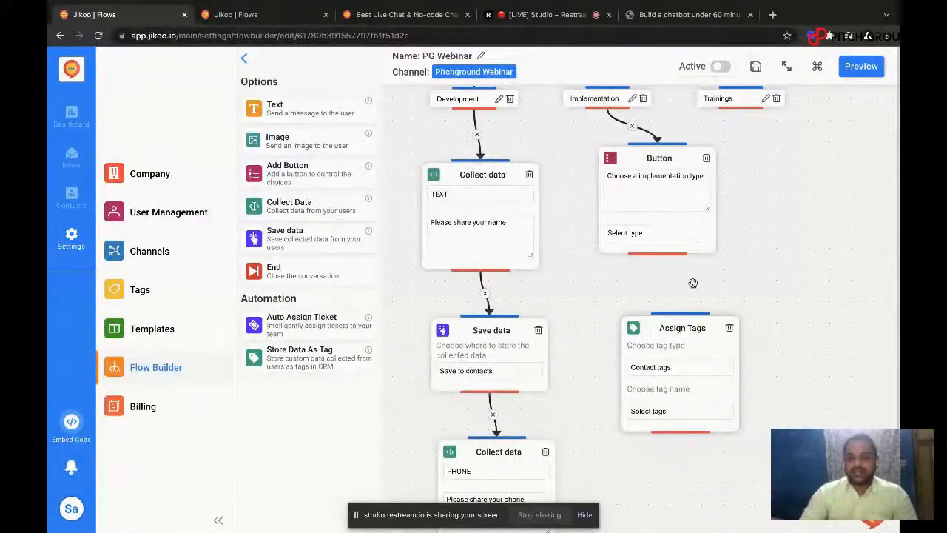
{"action": "left_click_drag", "start_coordinate": [694, 284], "coordinate": [693, 278]}
{"action": "left_click", "coordinate": [680, 365]}
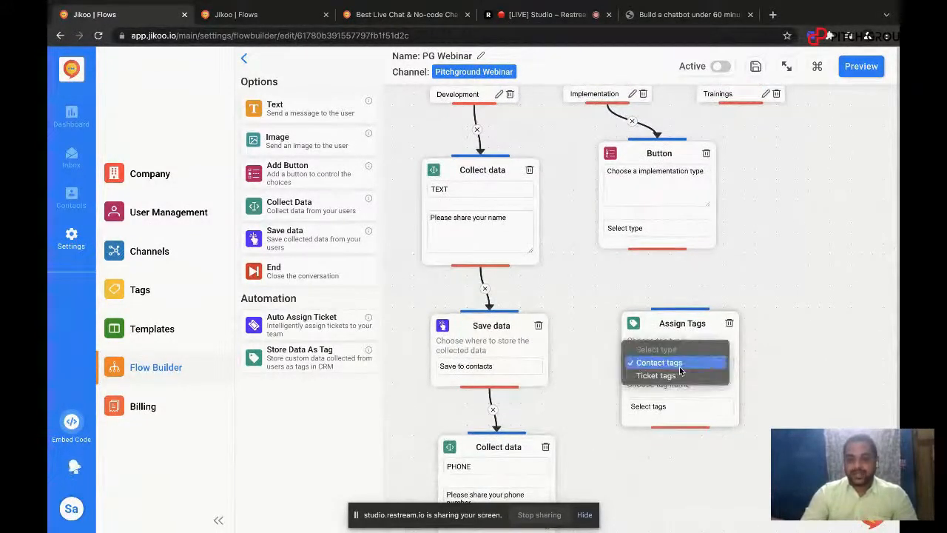
{"action": "left_click", "coordinate": [680, 363]}
{"action": "left_click", "coordinate": [679, 407]}
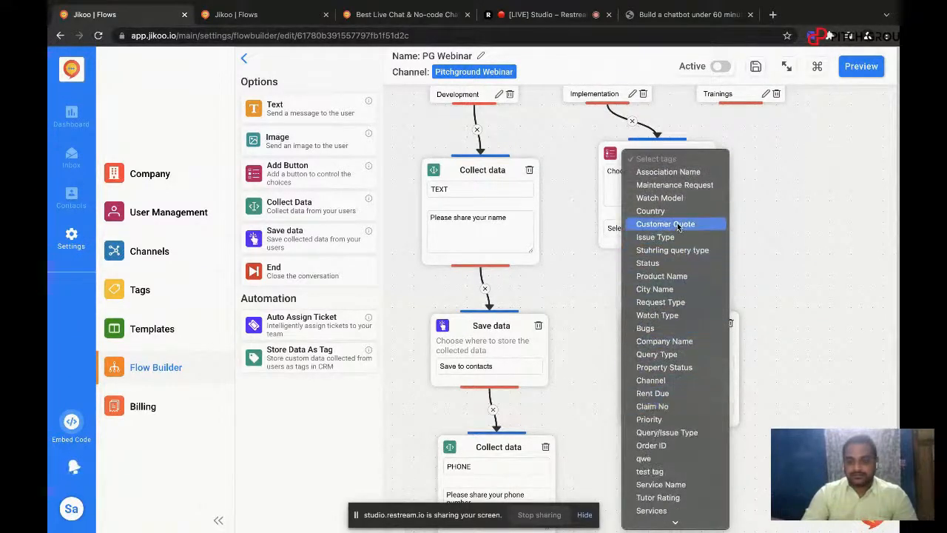
{"action": "left_click", "coordinate": [675, 213]}
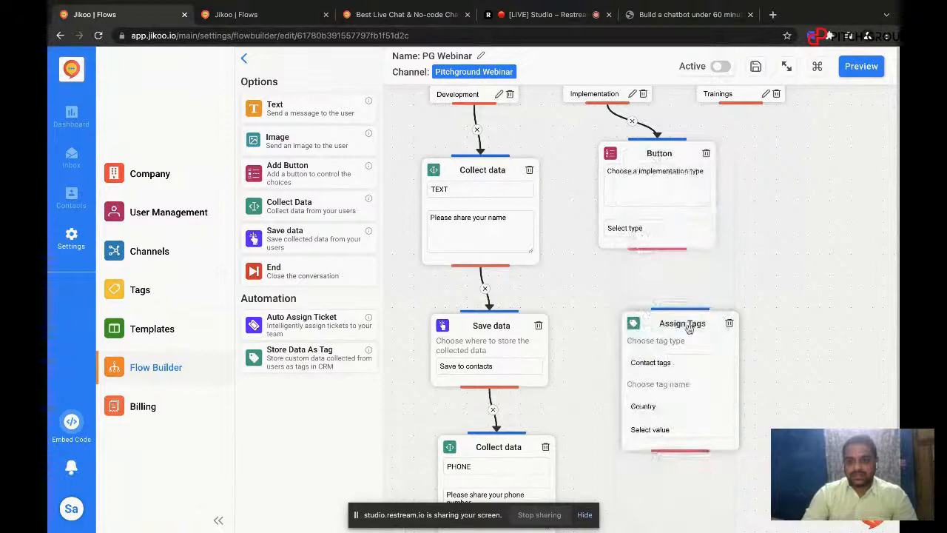
{"action": "left_click", "coordinate": [679, 428]}
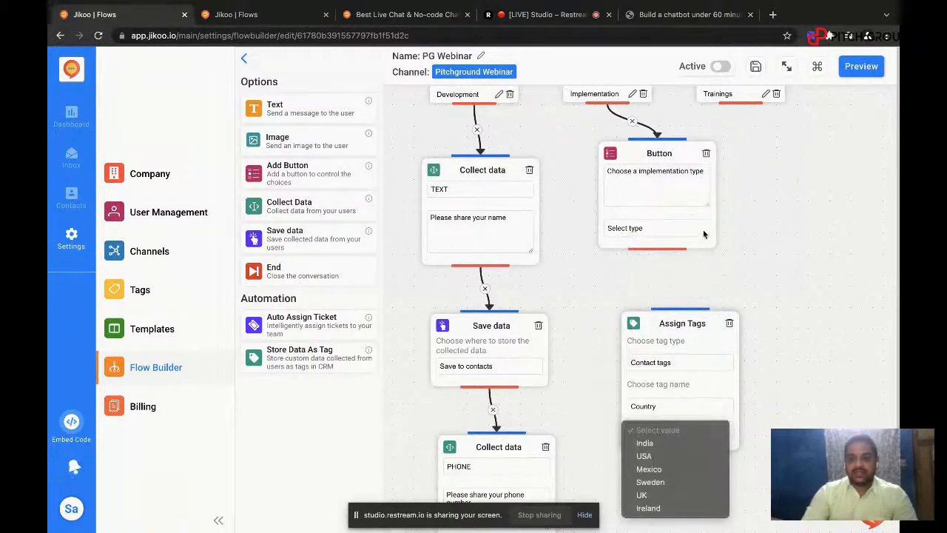
Step: Replace the Button block's question with "Choose a country" and set its type to Text Button
{"action": "triple_click", "coordinate": [646, 175]}
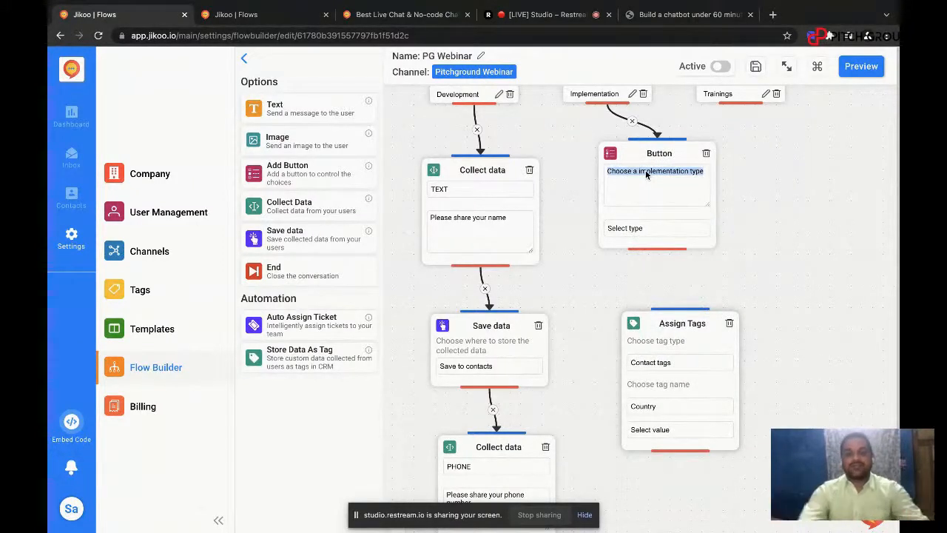
{"action": "type", "text": "Choose a "}
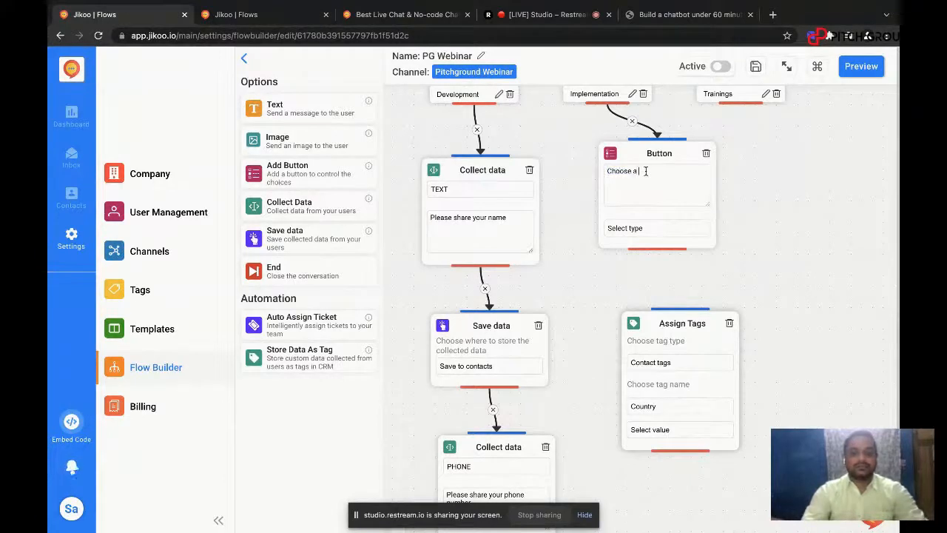
{"action": "type", "text": "country"}
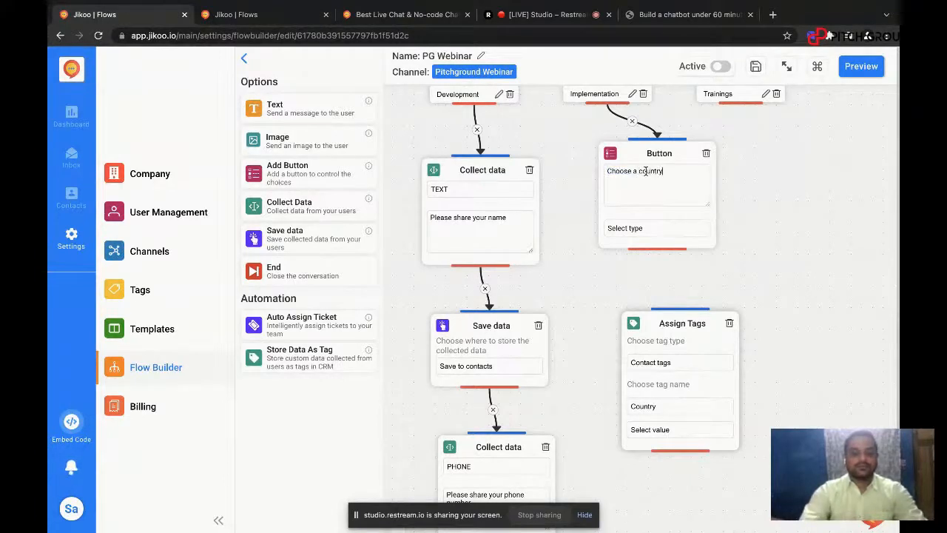
{"action": "left_click", "coordinate": [637, 230]}
{"action": "left_click", "coordinate": [638, 242]}
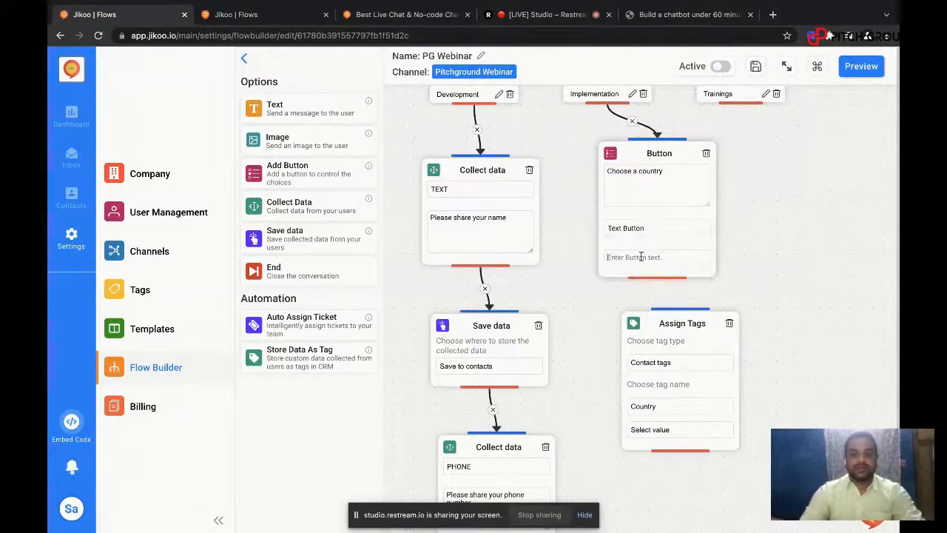
Step: Add the button options India and USA to the country question
{"action": "left_click", "coordinate": [641, 257]}
{"action": "type", "text": "India"}
{"action": "key", "text": "Return"}
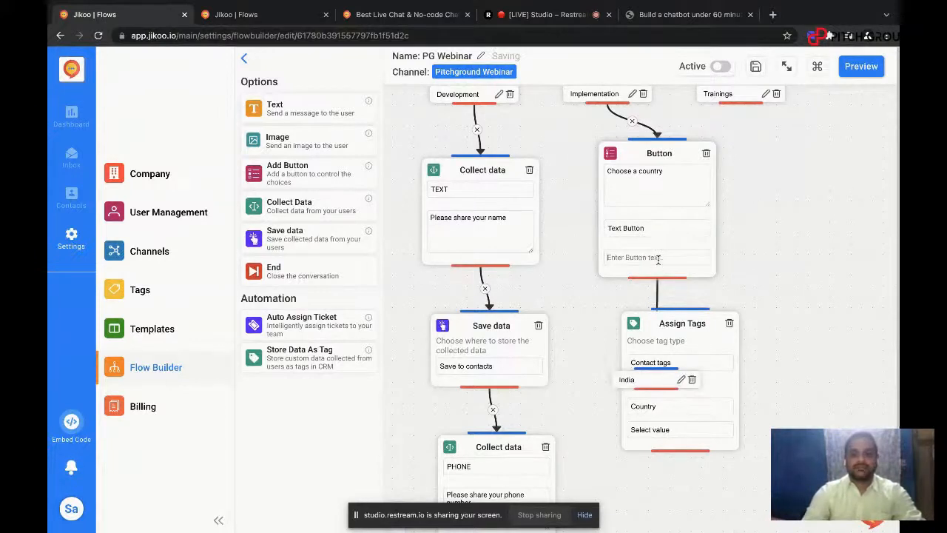
{"action": "type", "text": "USA"}
{"action": "key", "text": "Return"}
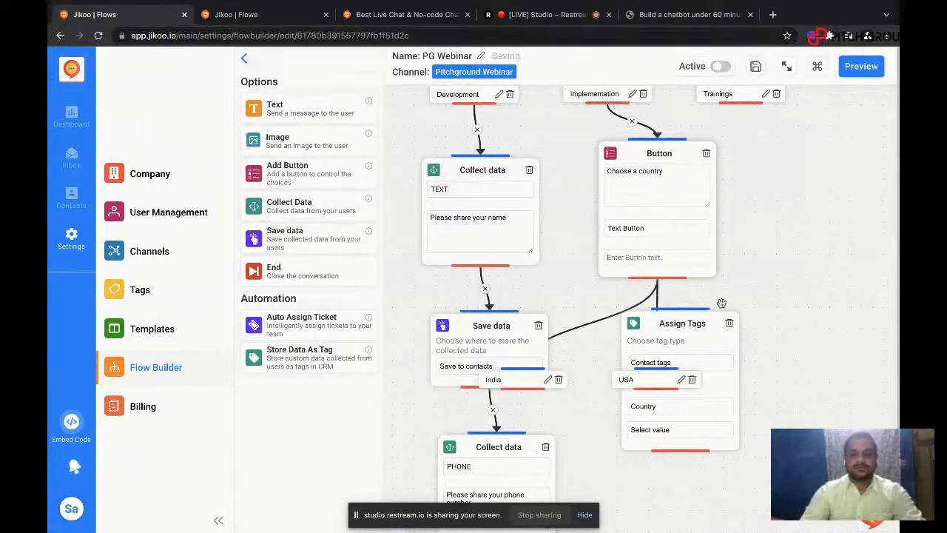
Step: Rearrange the Button and Assign Tags blocks so Assign Tags sits below the India option, and connect India to it
{"action": "left_click_drag", "start_coordinate": [675, 330], "coordinate": [733, 420]}
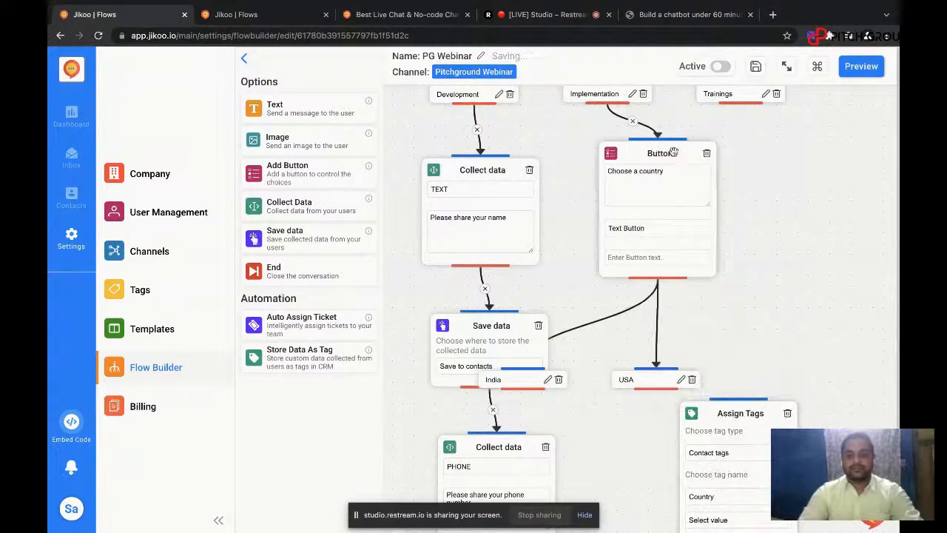
{"action": "left_click_drag", "start_coordinate": [650, 152], "coordinate": [684, 170]}
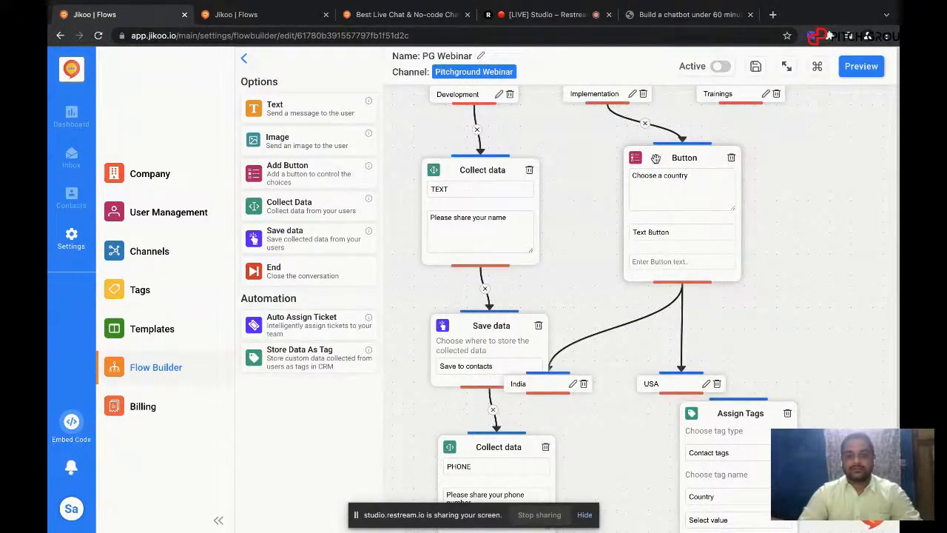
{"action": "left_click_drag", "start_coordinate": [657, 158], "coordinate": [724, 157]}
{"action": "scroll", "coordinate": [827, 319], "scroll_direction": "down", "scroll_amount": 1}
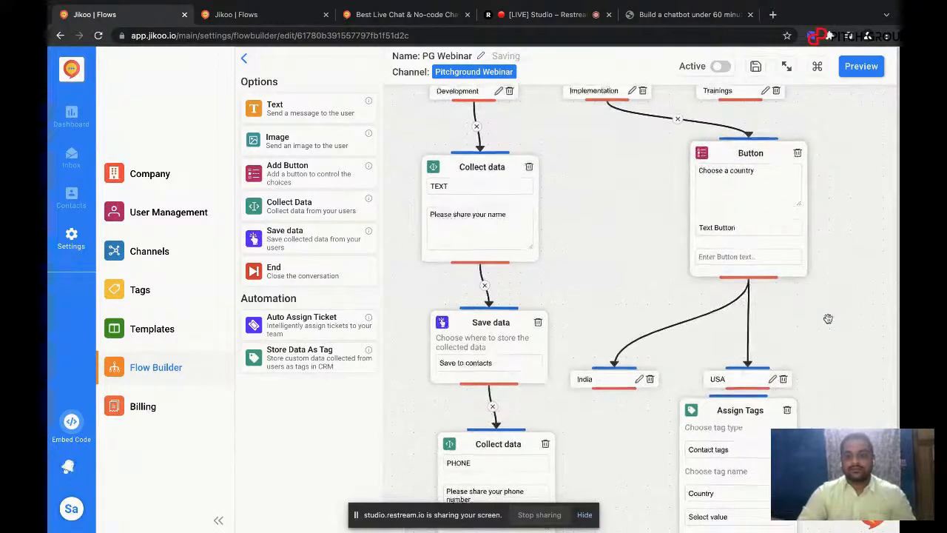
{"action": "left_click_drag", "start_coordinate": [750, 381], "coordinate": [659, 420]}
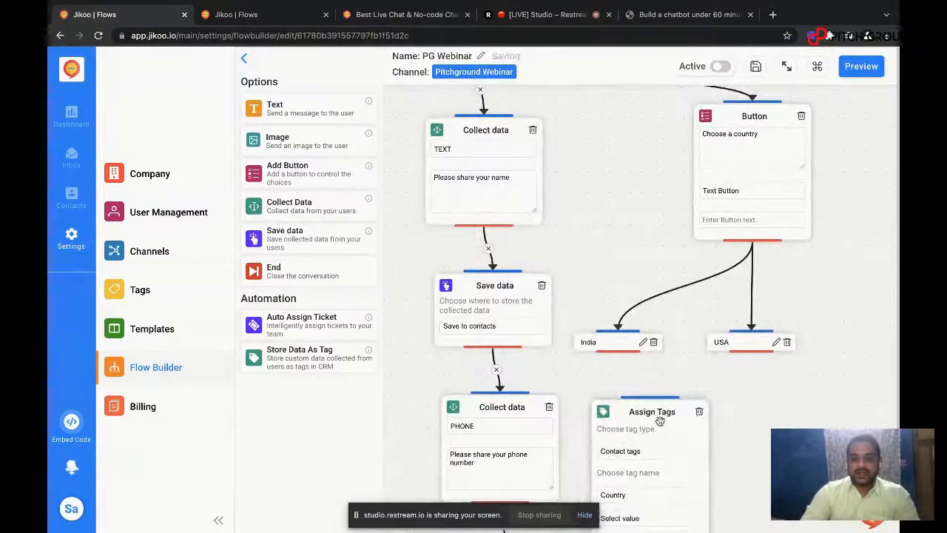
{"action": "left_click_drag", "start_coordinate": [619, 350], "coordinate": [651, 393]}
Step: Keep Contact tags as the type and set the Country tag value to India in the Assign Tags block
{"action": "scroll", "coordinate": [687, 361], "scroll_direction": "down", "scroll_amount": 1}
{"action": "scroll", "coordinate": [687, 361], "scroll_direction": "down", "scroll_amount": 3}
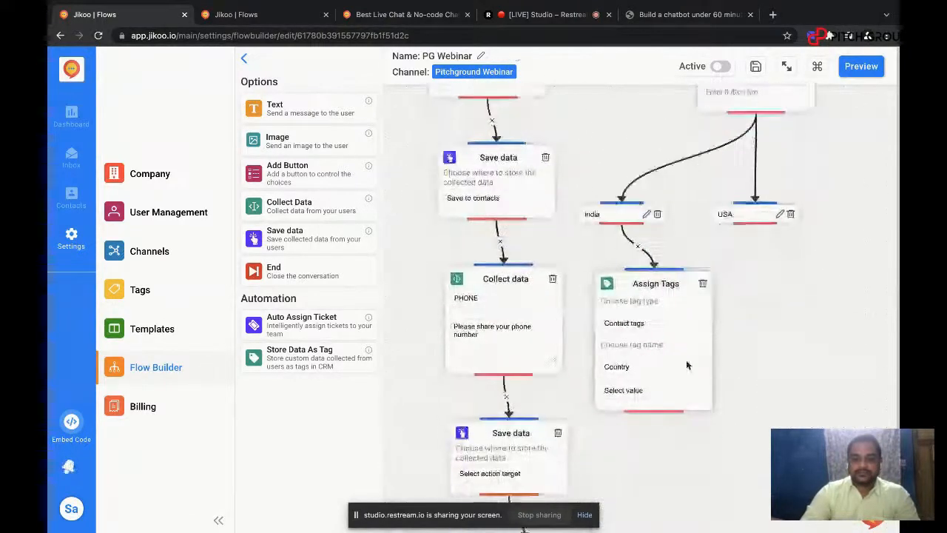
{"action": "left_click", "coordinate": [650, 301]}
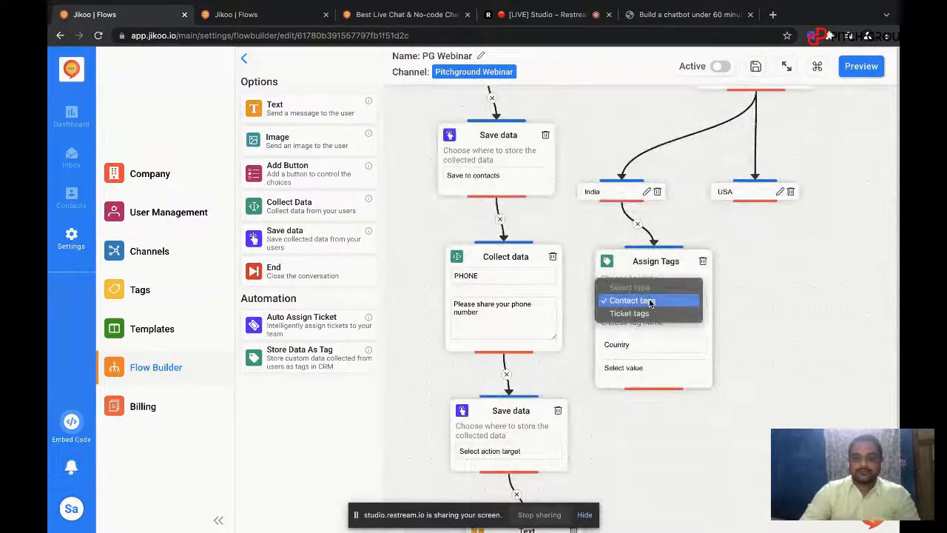
{"action": "left_click", "coordinate": [651, 301]}
{"action": "left_click", "coordinate": [654, 367]}
{"action": "left_click", "coordinate": [654, 380]}
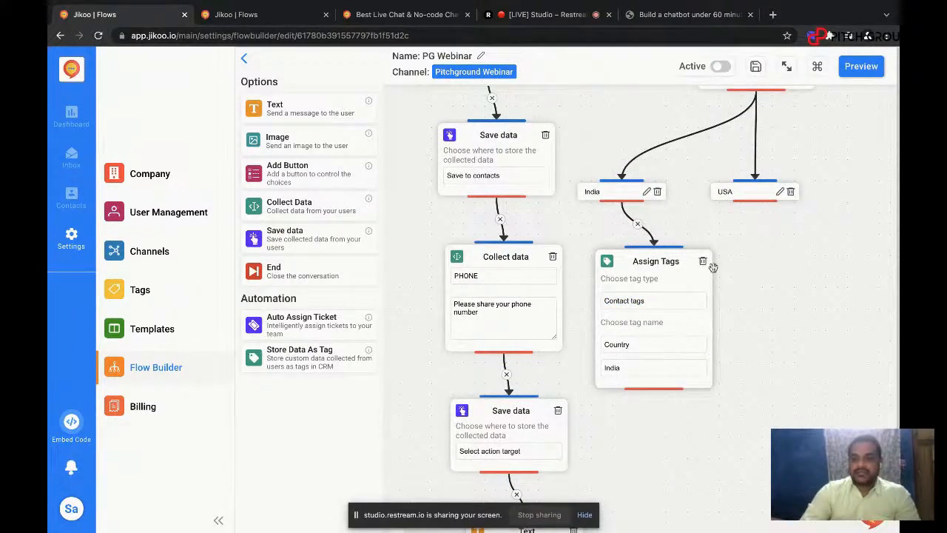
Step: Add a second Store Data As Tag block below the USA option and connect USA to it
{"action": "left_click_drag", "start_coordinate": [308, 362], "coordinate": [803, 280]}
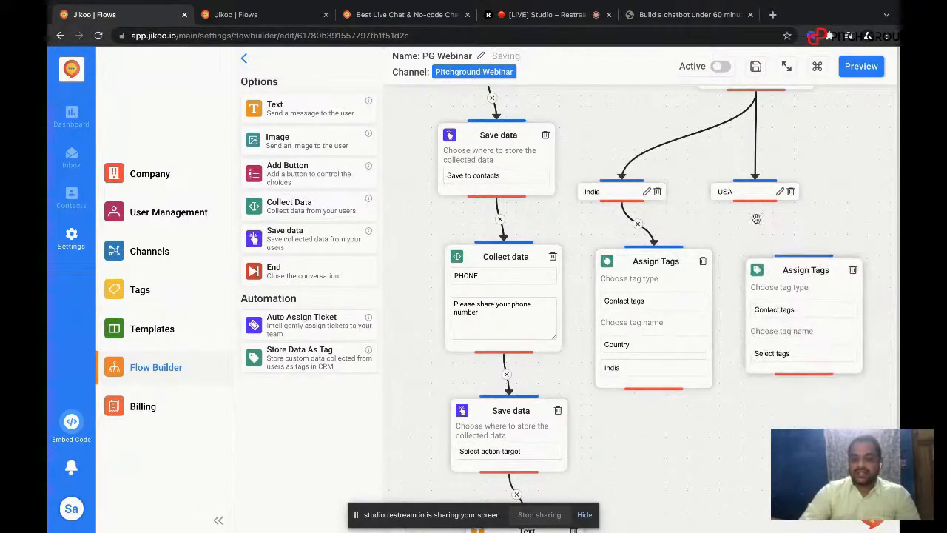
{"action": "left_click_drag", "start_coordinate": [752, 201], "coordinate": [810, 253]}
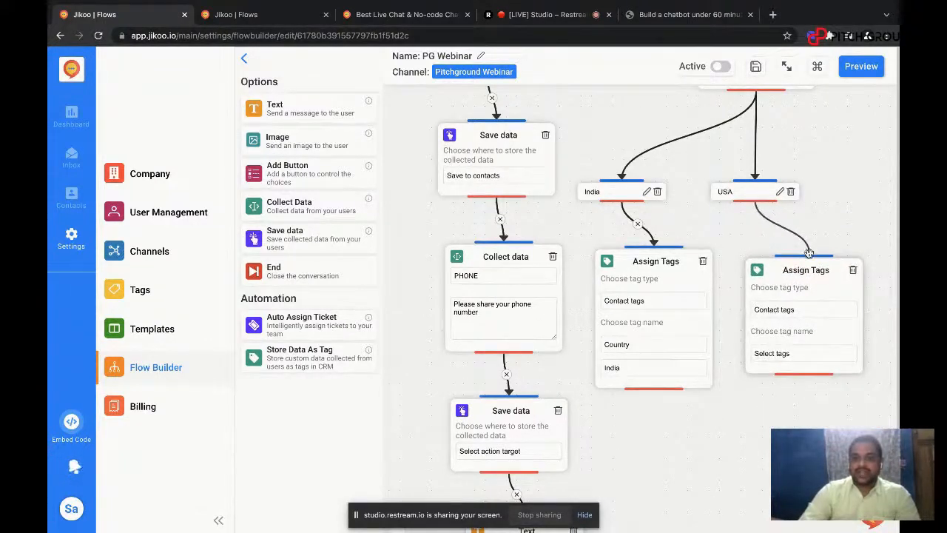
{"action": "left_click_drag", "start_coordinate": [755, 200], "coordinate": [806, 253]}
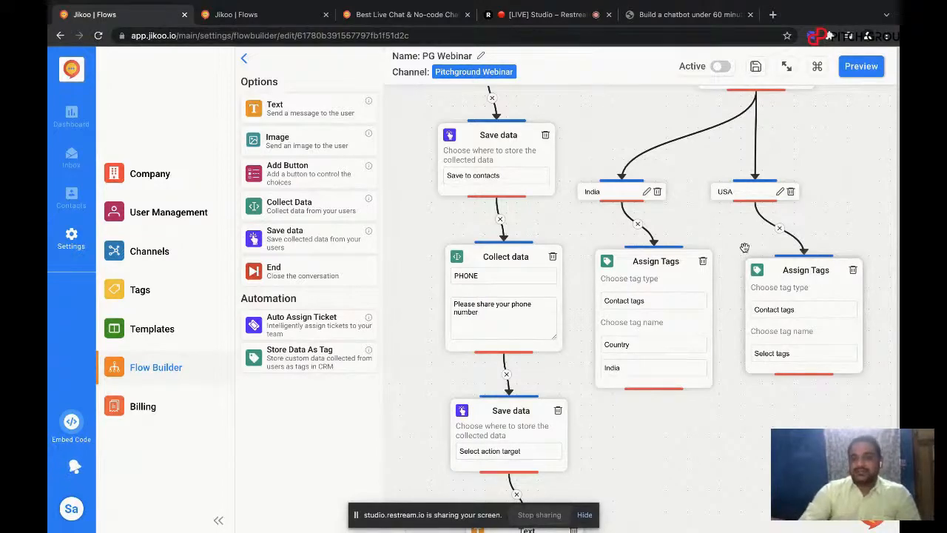
Step: Set the USA option's Assign Tags block to Contact tags with the tag name Country and value USA
{"action": "scroll", "coordinate": [744, 250], "scroll_direction": "down", "scroll_amount": 4}
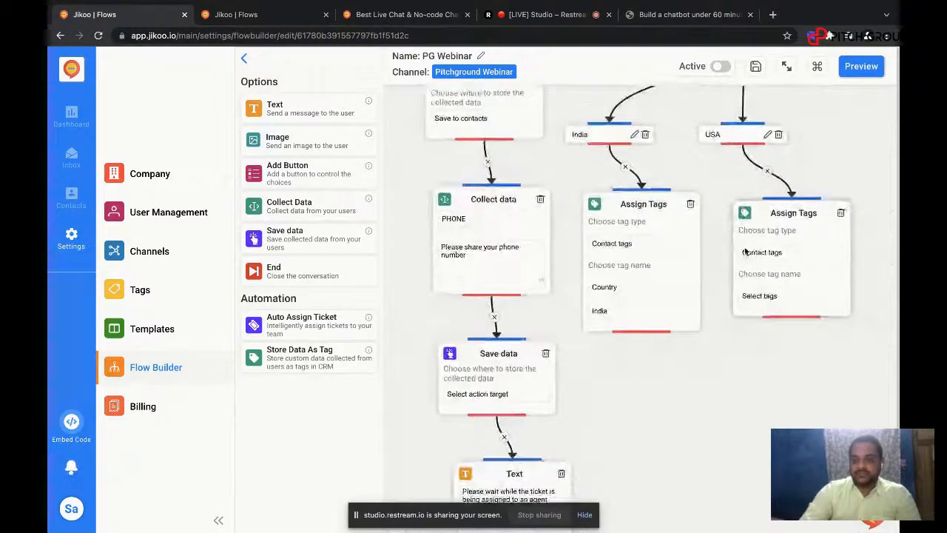
{"action": "left_click", "coordinate": [767, 250]}
{"action": "left_click", "coordinate": [768, 253]}
{"action": "left_click", "coordinate": [770, 294]}
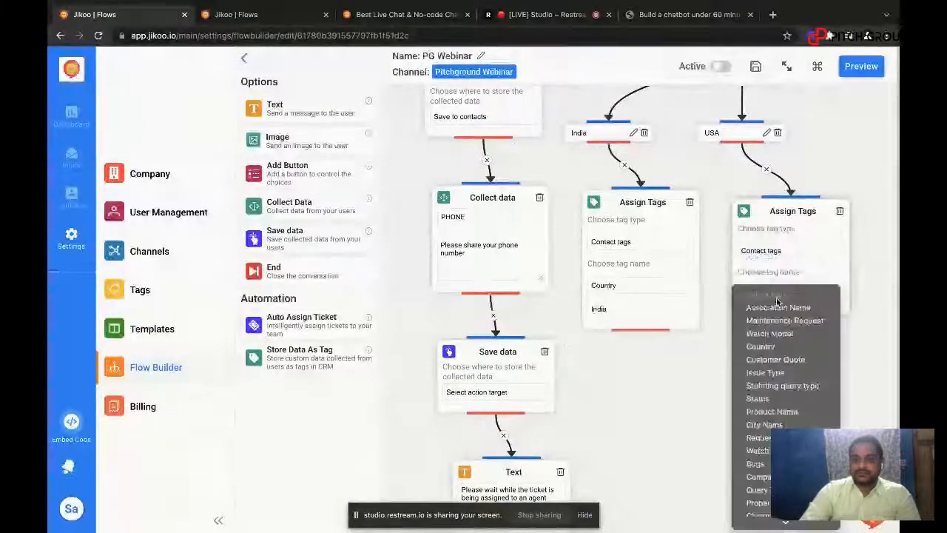
{"action": "left_click", "coordinate": [779, 352]}
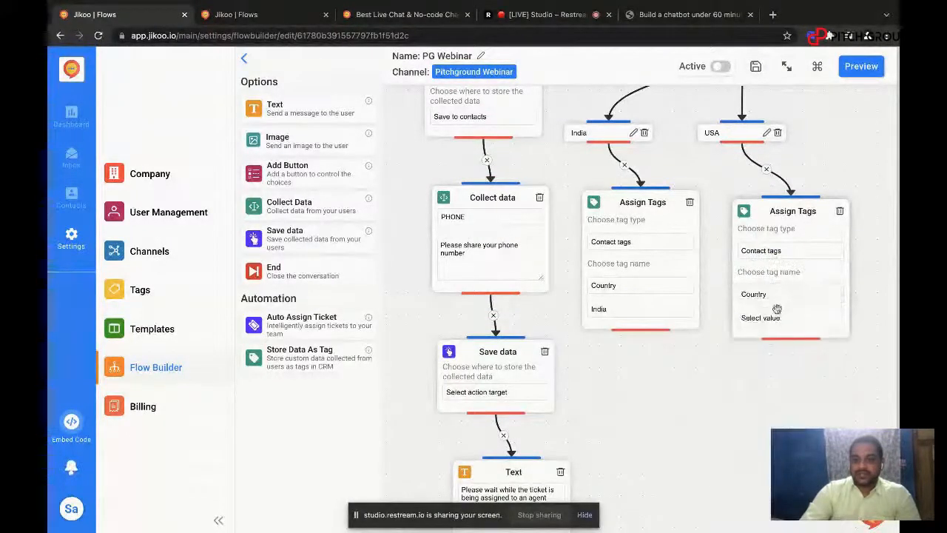
{"action": "left_click", "coordinate": [776, 316]}
{"action": "left_click", "coordinate": [769, 343]}
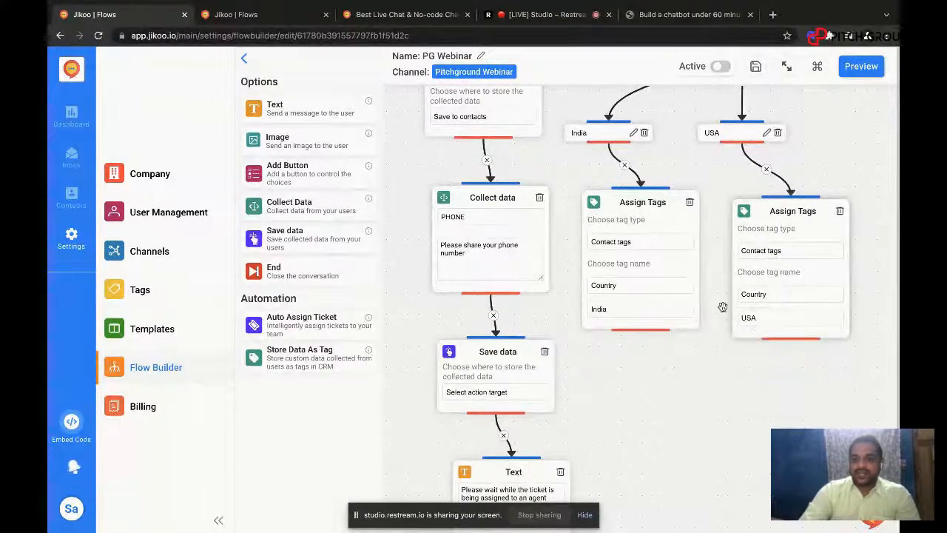
Step: Add an Auto Assign Ticket block in the free space below the India and USA Assign Tags blocks
{"action": "scroll", "coordinate": [716, 304], "scroll_direction": "down", "scroll_amount": 3}
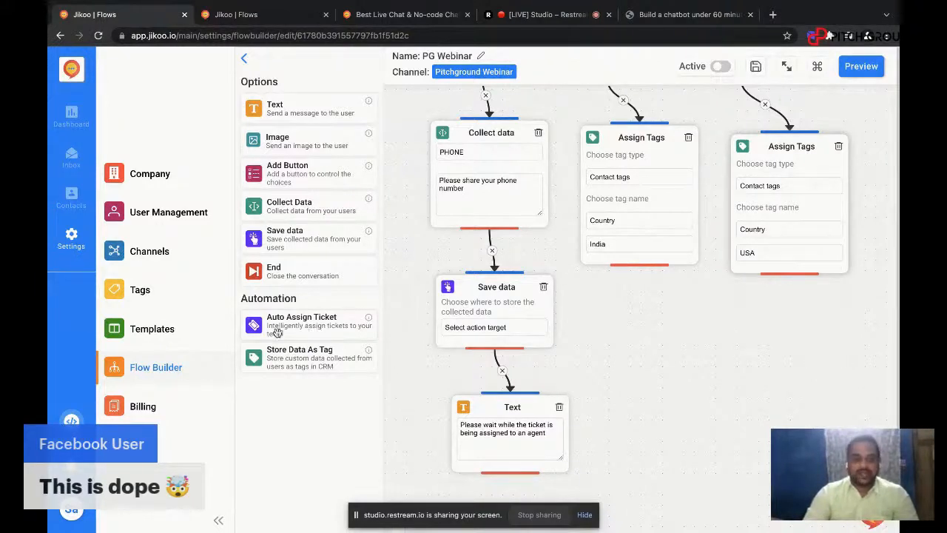
{"action": "left_click_drag", "start_coordinate": [278, 331], "coordinate": [708, 347]}
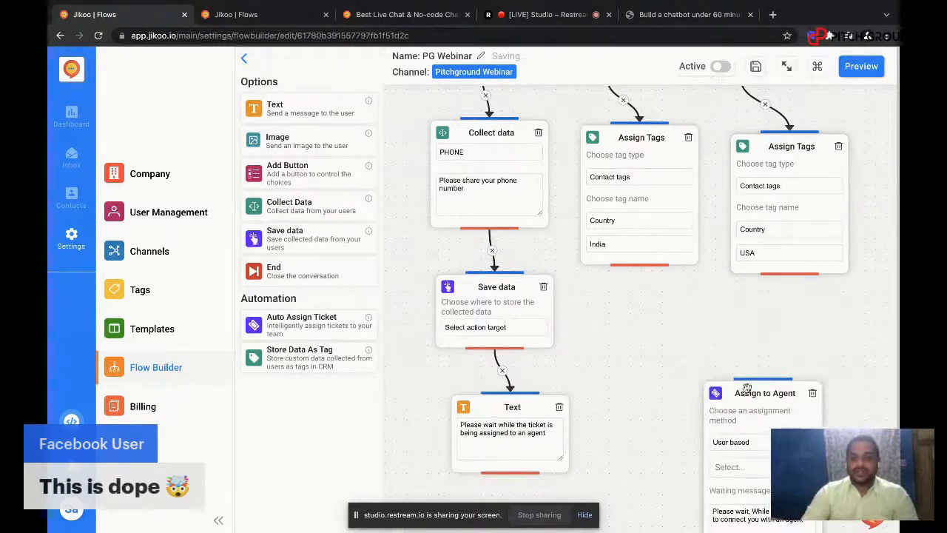
{"action": "left_click_drag", "start_coordinate": [746, 393], "coordinate": [724, 327]}
{"action": "scroll", "coordinate": [728, 339], "scroll_direction": "down", "scroll_amount": 2}
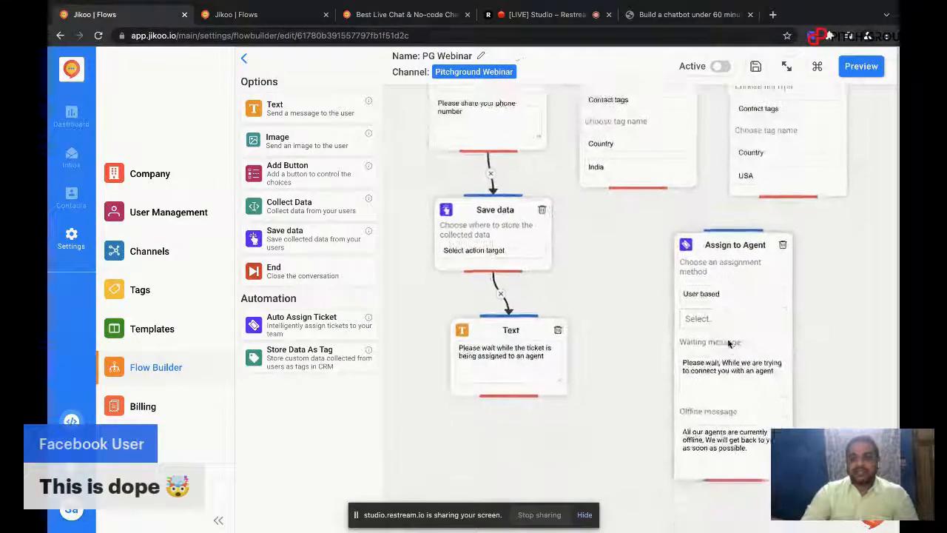
Step: Set the Assign to Agent block's assignment method to Tag based and connect the India Assign Tags block to it
{"action": "left_click", "coordinate": [711, 290]}
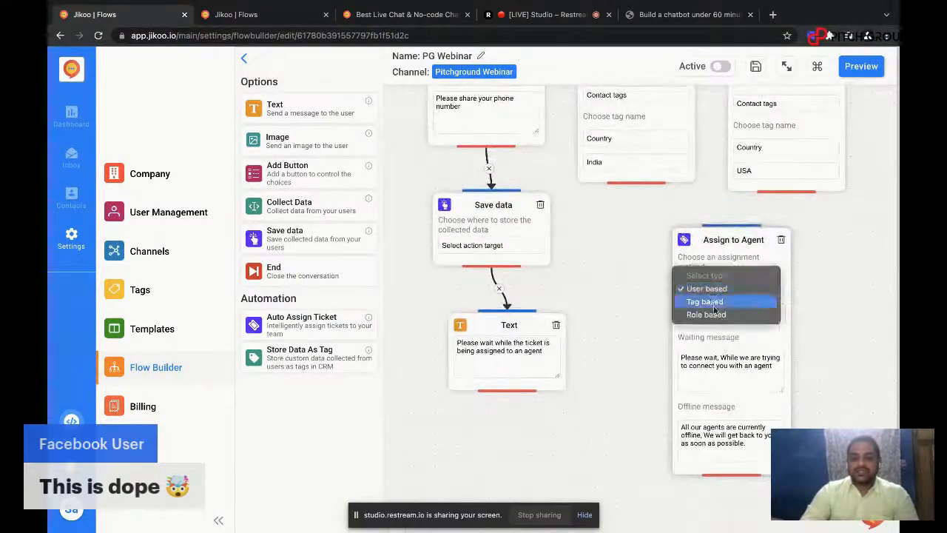
{"action": "left_click", "coordinate": [714, 290]}
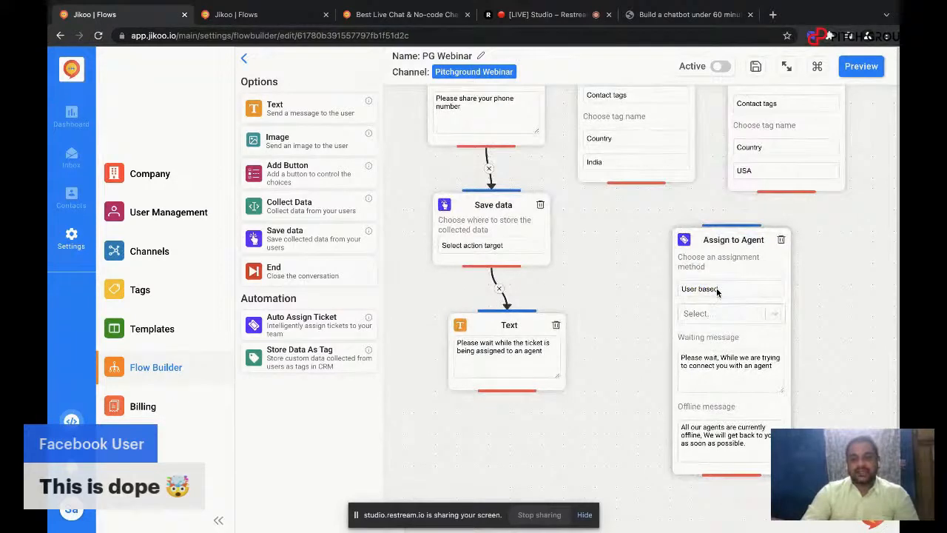
{"action": "left_click", "coordinate": [717, 290]}
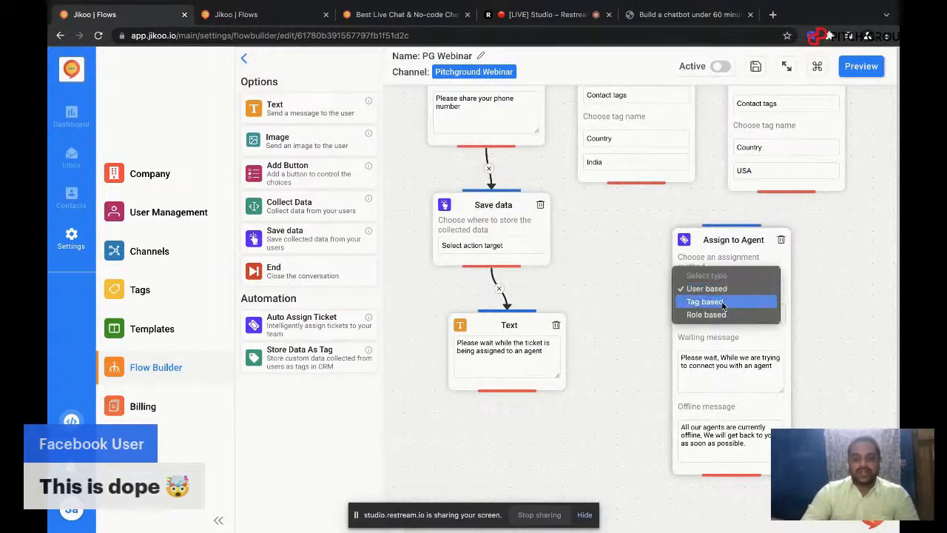
{"action": "left_click", "coordinate": [722, 302]}
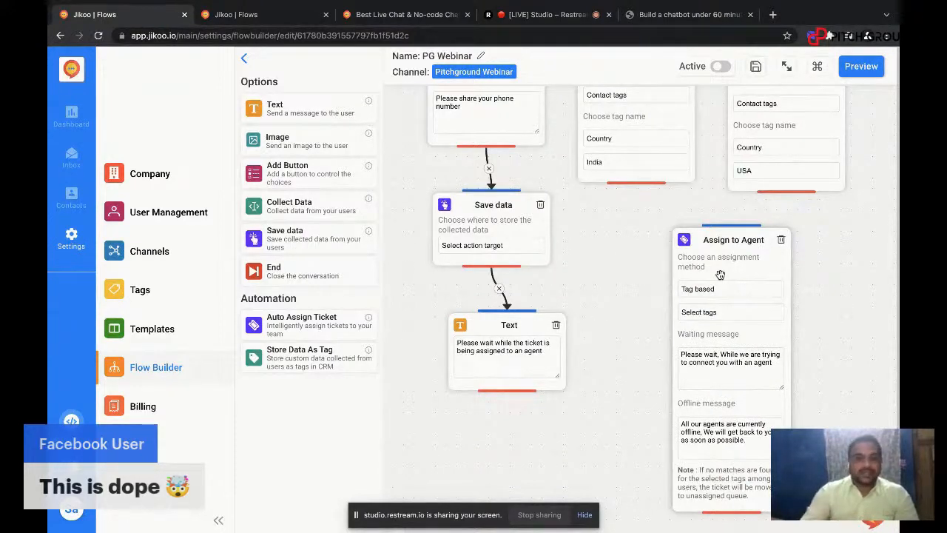
{"action": "left_click_drag", "start_coordinate": [730, 252], "coordinate": [660, 269]}
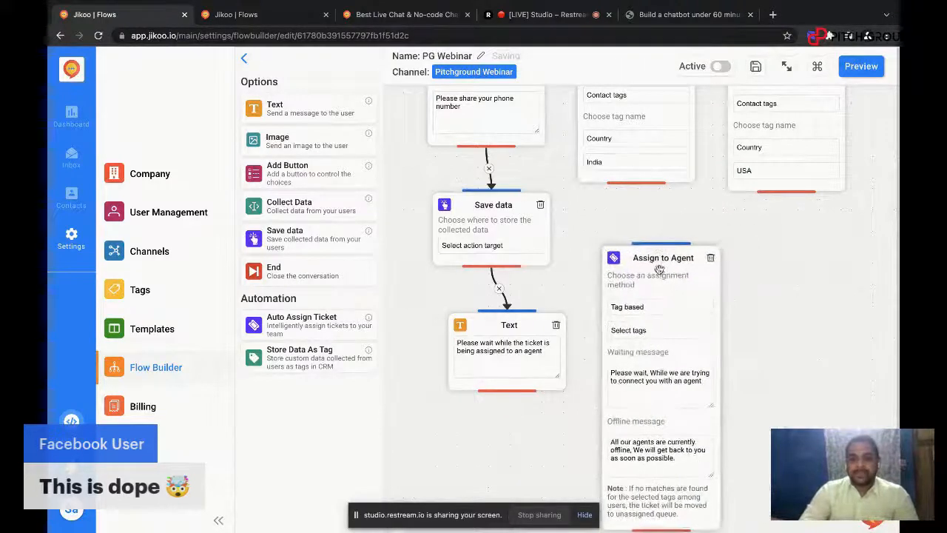
{"action": "left_click_drag", "start_coordinate": [643, 184], "coordinate": [661, 241]}
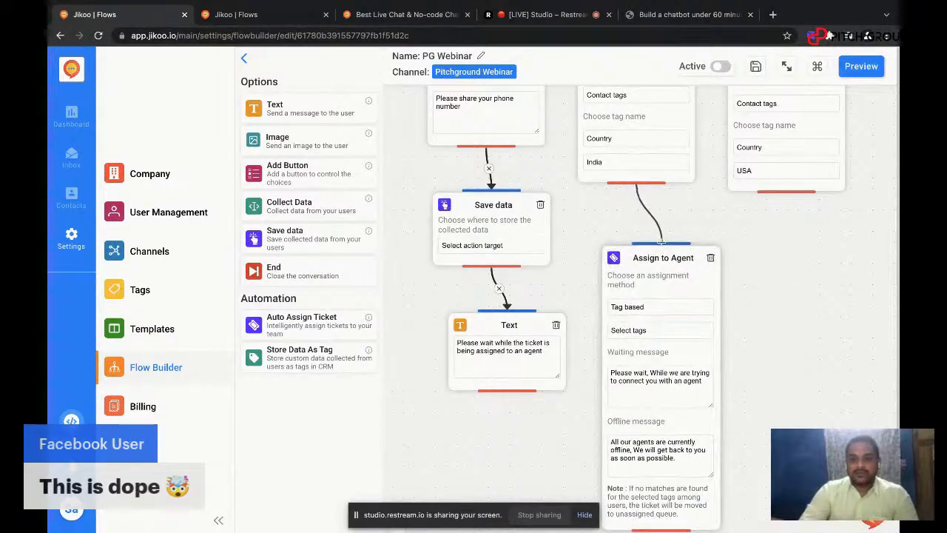
Step: Choose the Country tag with the value India in the Assign to Agent block
{"action": "scroll", "coordinate": [685, 327], "scroll_direction": "down", "scroll_amount": 2}
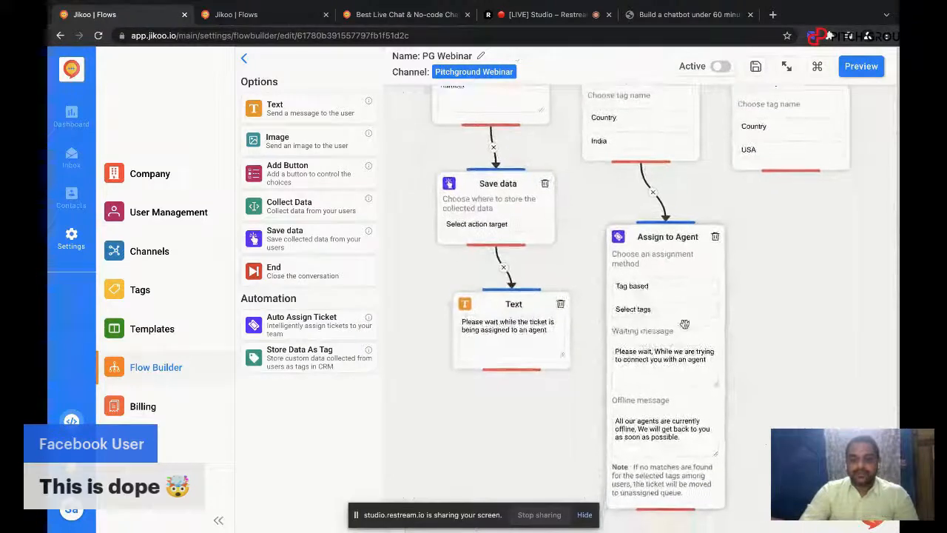
{"action": "left_click", "coordinate": [667, 311]}
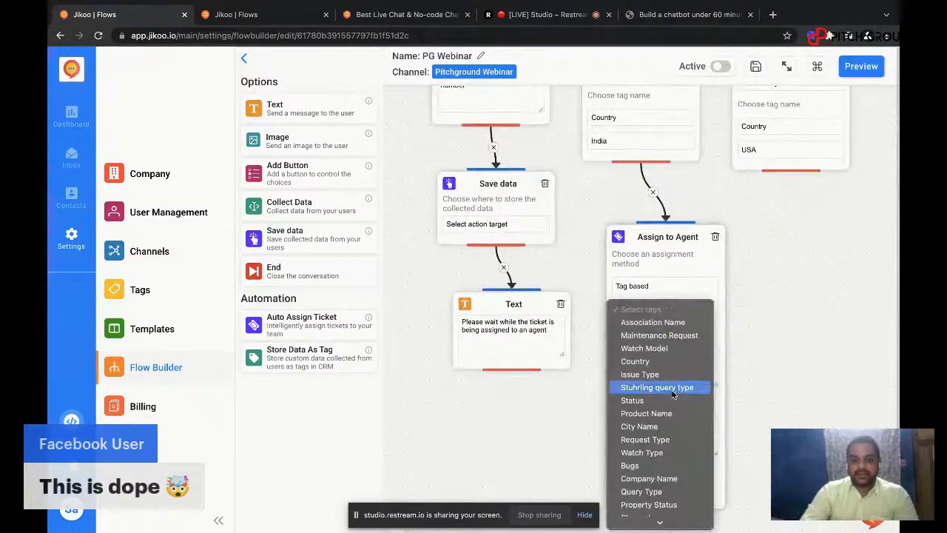
{"action": "scroll", "coordinate": [674, 396], "scroll_direction": "down", "scroll_amount": 2}
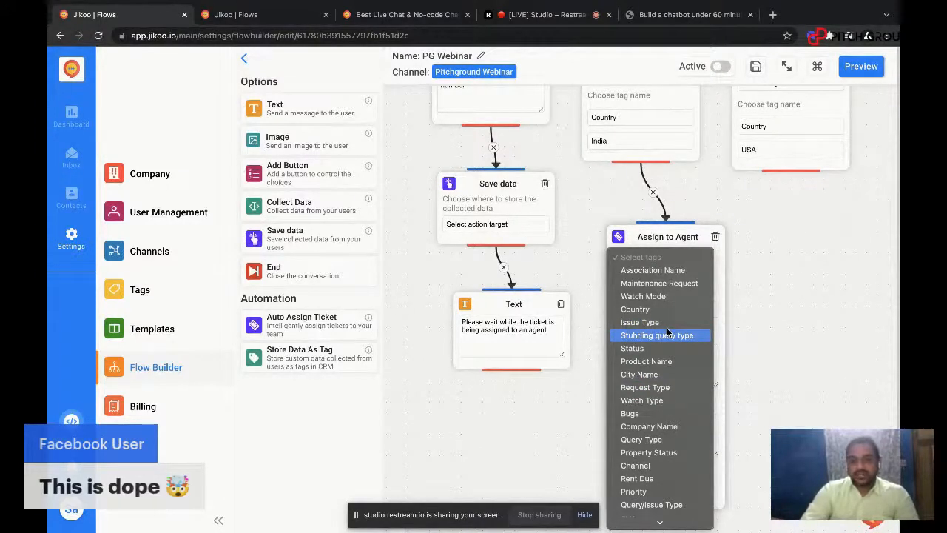
{"action": "scroll", "coordinate": [671, 361], "scroll_direction": "down", "scroll_amount": 2}
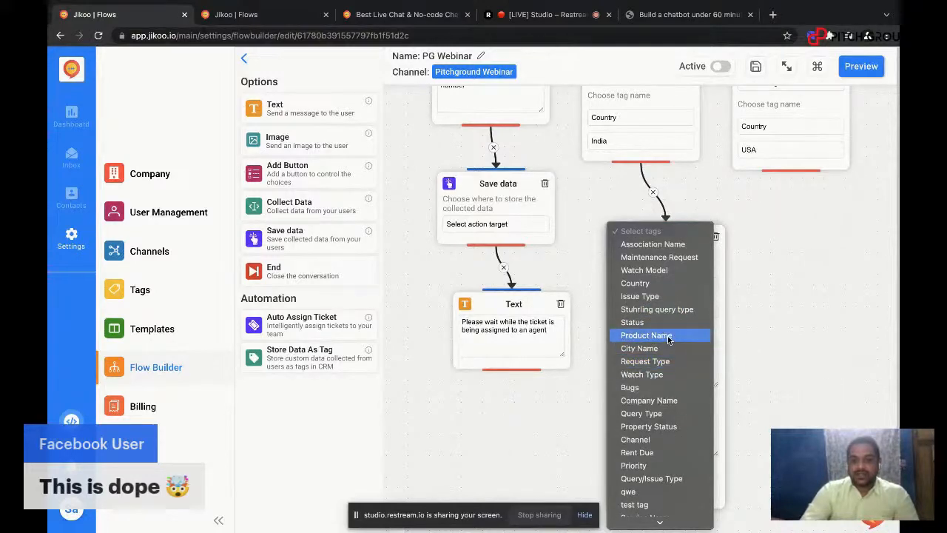
{"action": "left_click", "coordinate": [662, 283]}
{"action": "left_click", "coordinate": [658, 335]}
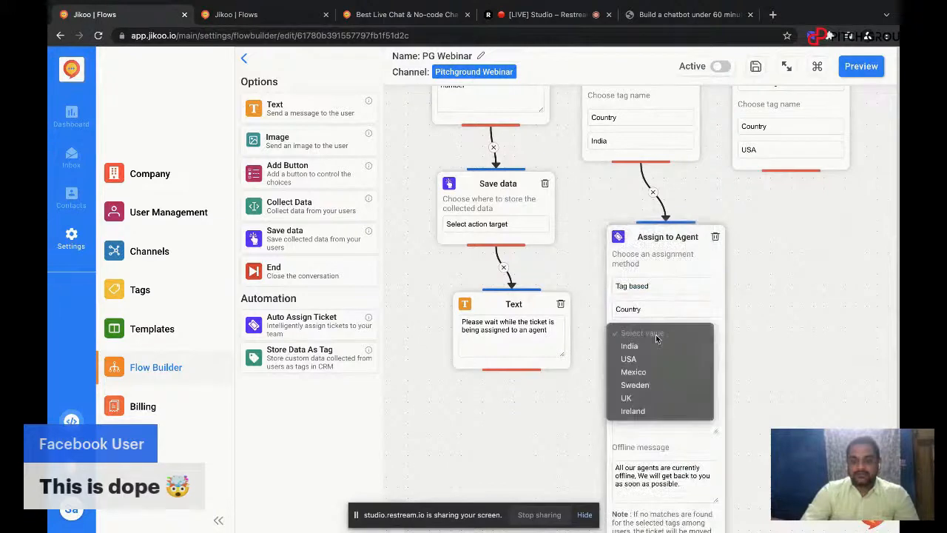
{"action": "left_click", "coordinate": [655, 345]}
Step: Set the Assign to Agent block to distribute tickets by work load
{"action": "scroll", "coordinate": [656, 345], "scroll_direction": "down", "scroll_amount": 1}
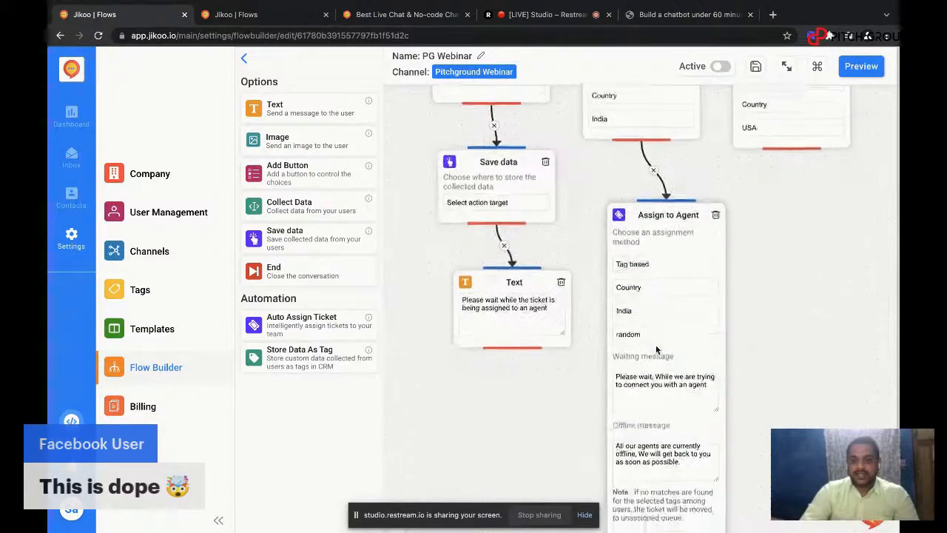
{"action": "left_click", "coordinate": [656, 329]}
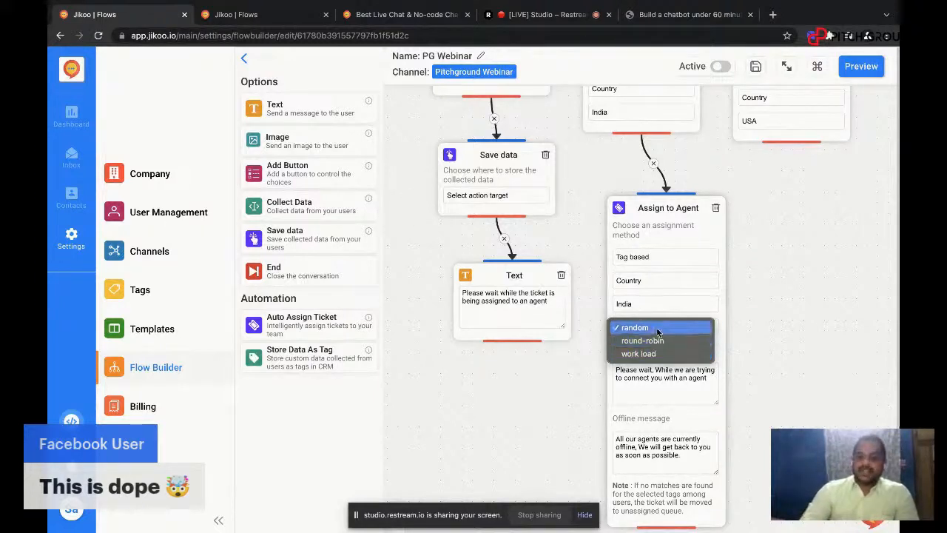
{"action": "left_click", "coordinate": [661, 356]}
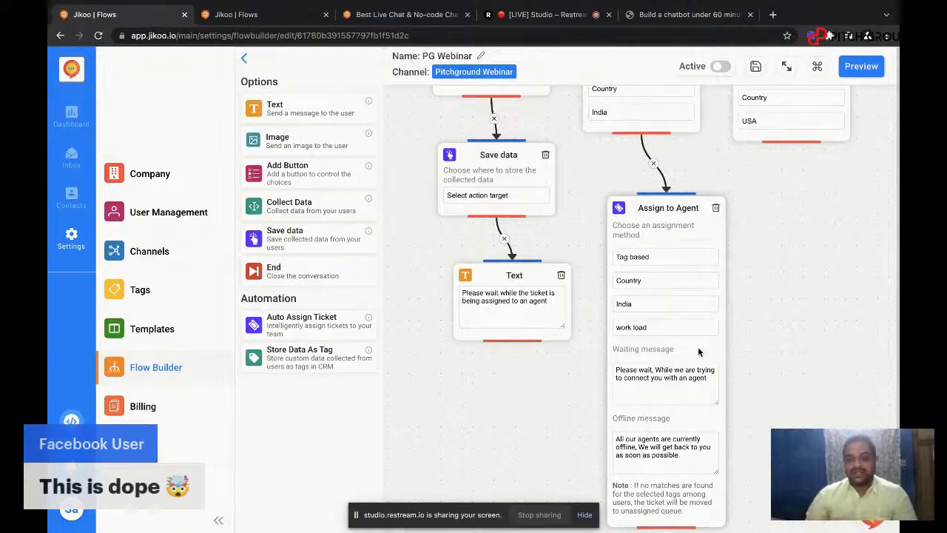
{"action": "scroll", "coordinate": [698, 347], "scroll_direction": "down", "scroll_amount": 2}
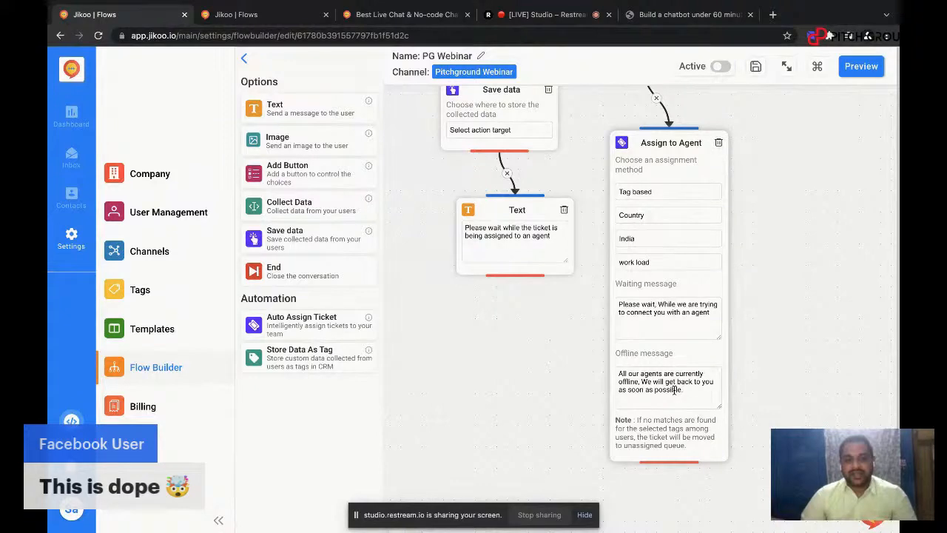
Step: Add a Text block below the USA option's Assign Tags block and connect Assign Tags to it
{"action": "scroll", "coordinate": [757, 266], "scroll_direction": "up", "scroll_amount": 3}
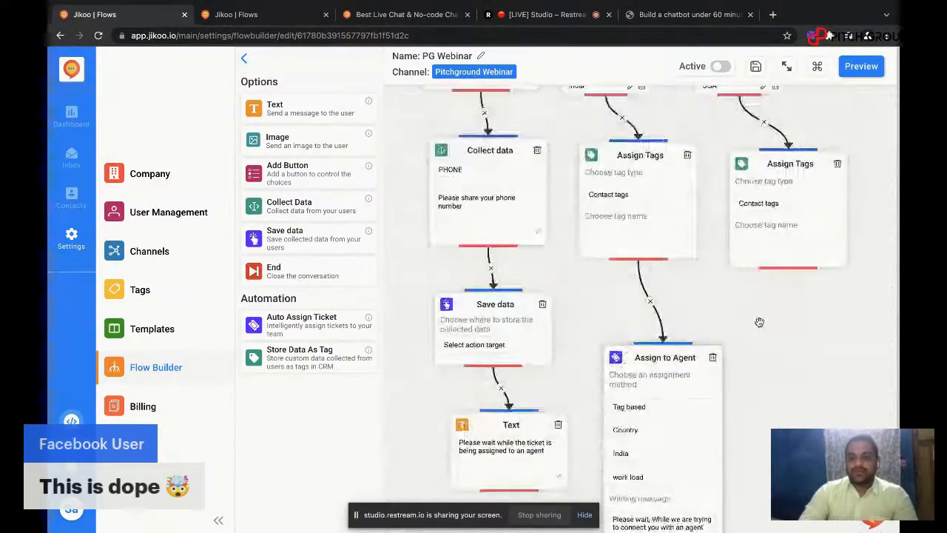
{"action": "scroll", "coordinate": [757, 321], "scroll_direction": "down", "scroll_amount": 2}
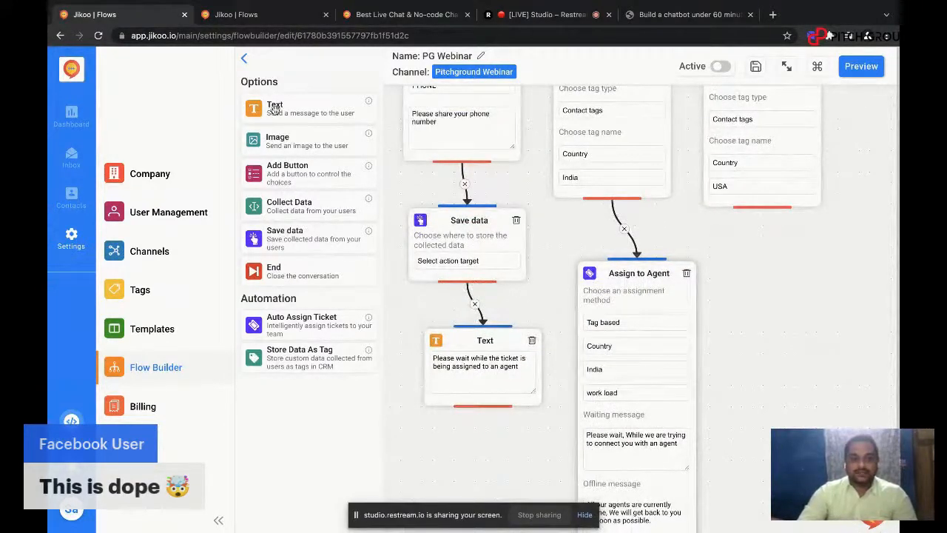
{"action": "left_click_drag", "start_coordinate": [273, 107], "coordinate": [751, 268]}
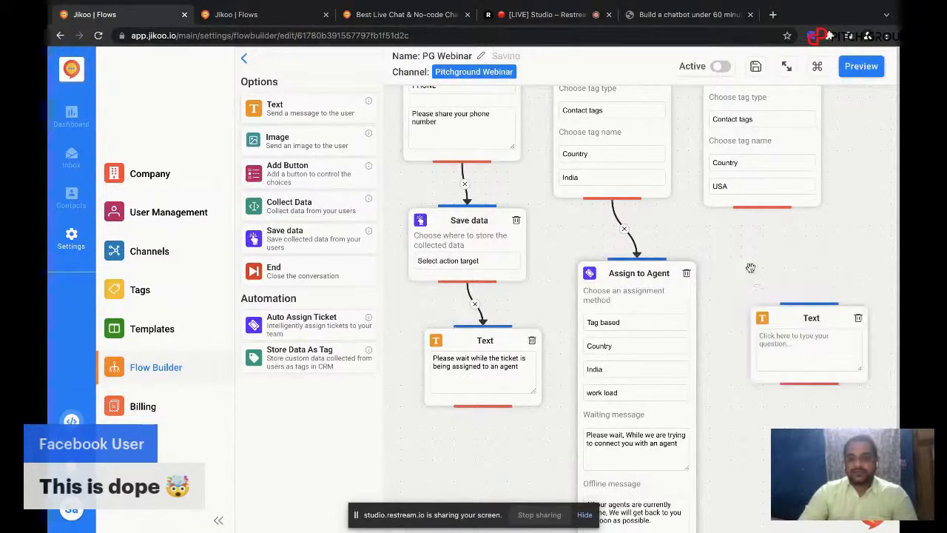
{"action": "left_click_drag", "start_coordinate": [791, 324], "coordinate": [789, 287]}
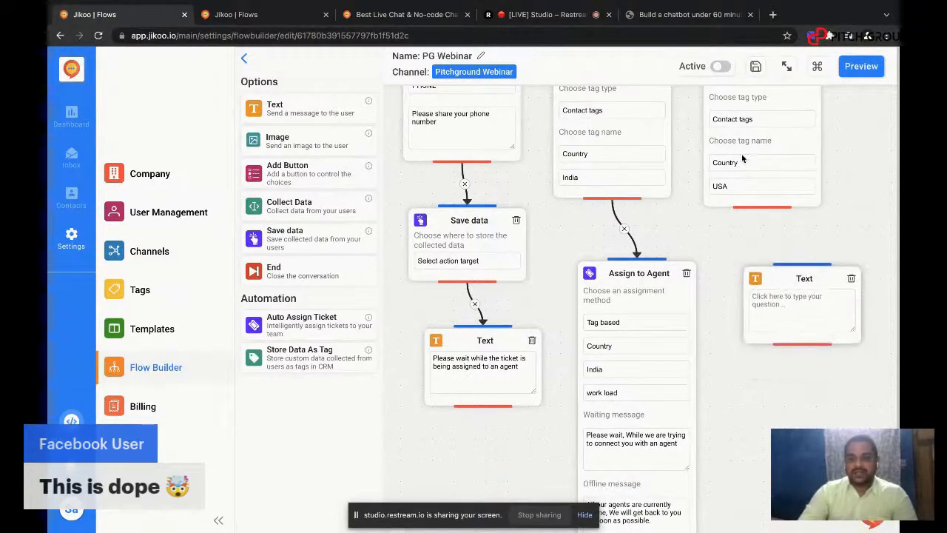
{"action": "scroll", "coordinate": [743, 157], "scroll_direction": "up", "scroll_amount": 3}
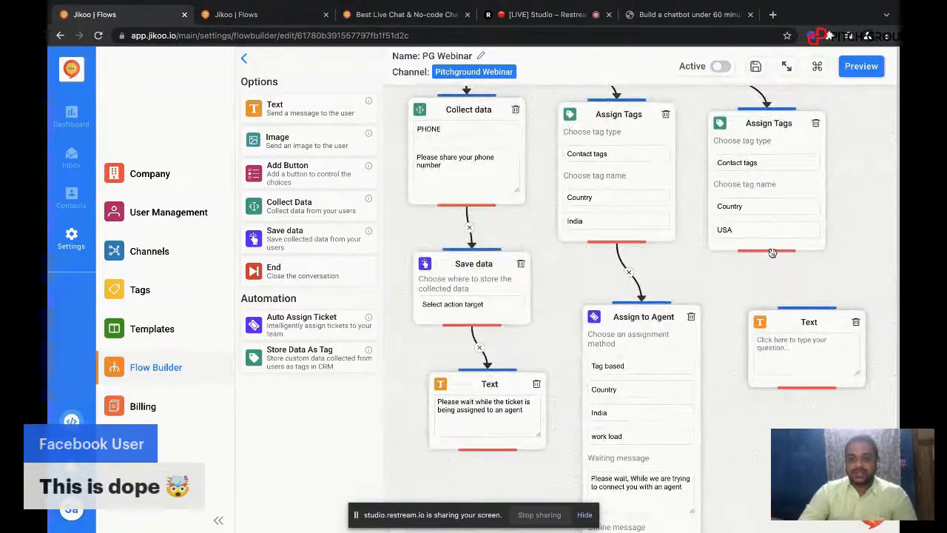
{"action": "left_click_drag", "start_coordinate": [768, 252], "coordinate": [807, 308]}
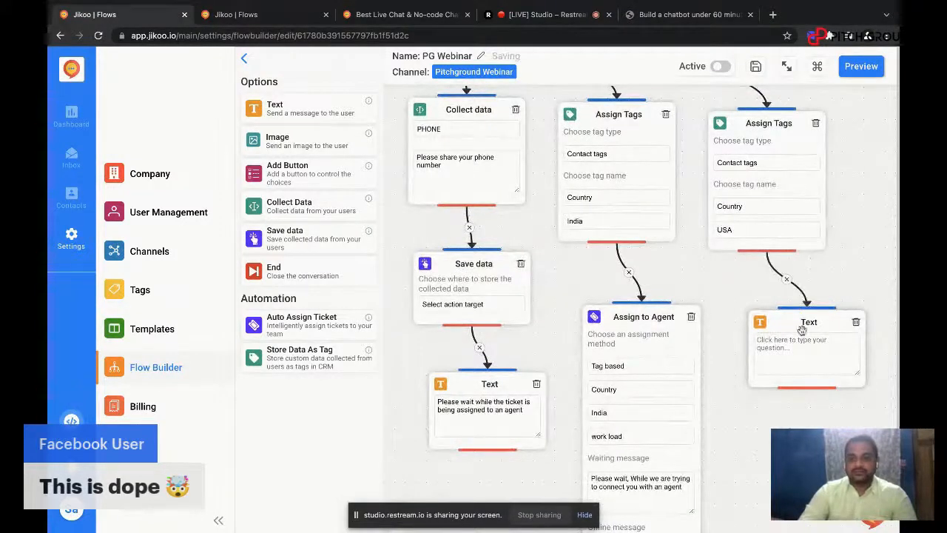
Step: Enter "Thank you!" as the message of the Text block in the USA branch
{"action": "left_click", "coordinate": [801, 349]}
{"action": "type", "text": "Ihank you"}
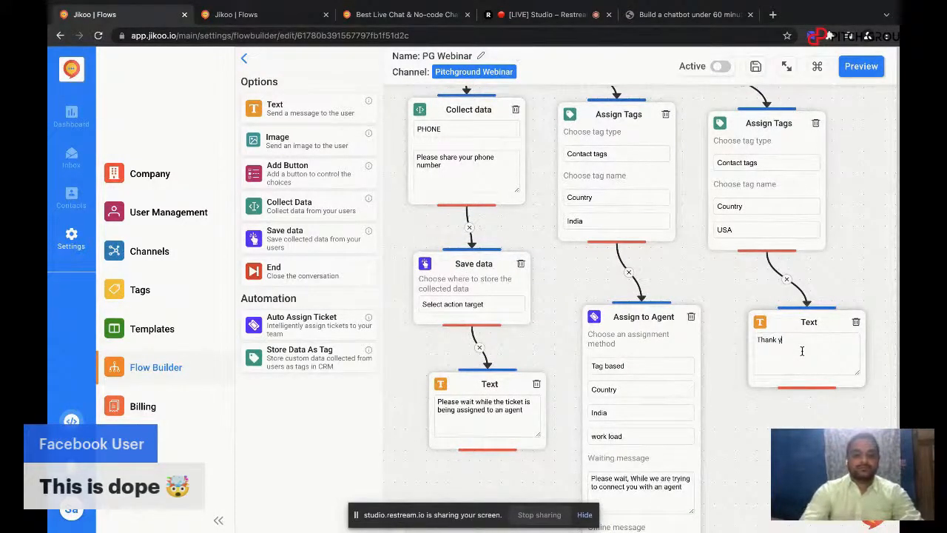
{"action": "type", "text": "!"}
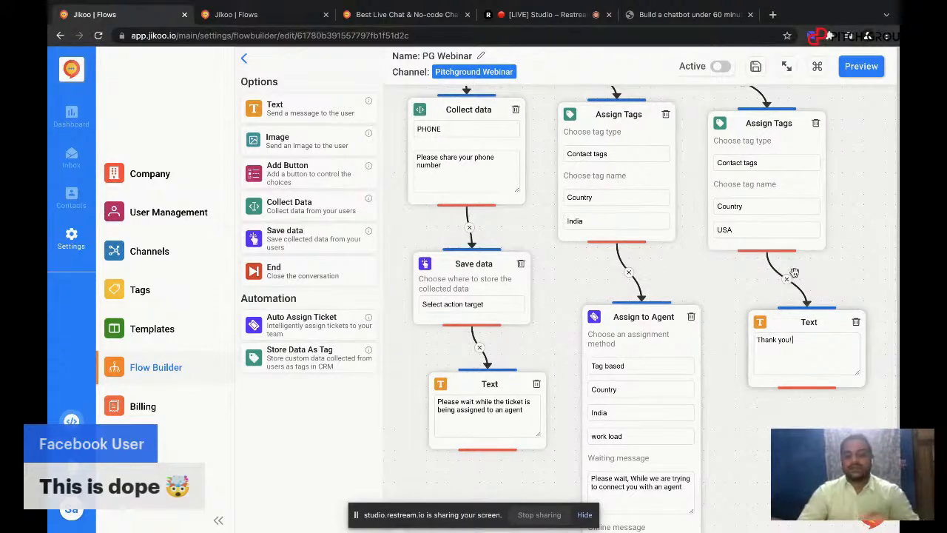
Step: Delete the Trainings option from the Button block that asks for a service
{"action": "scroll", "coordinate": [770, 185], "scroll_direction": "up", "scroll_amount": 6}
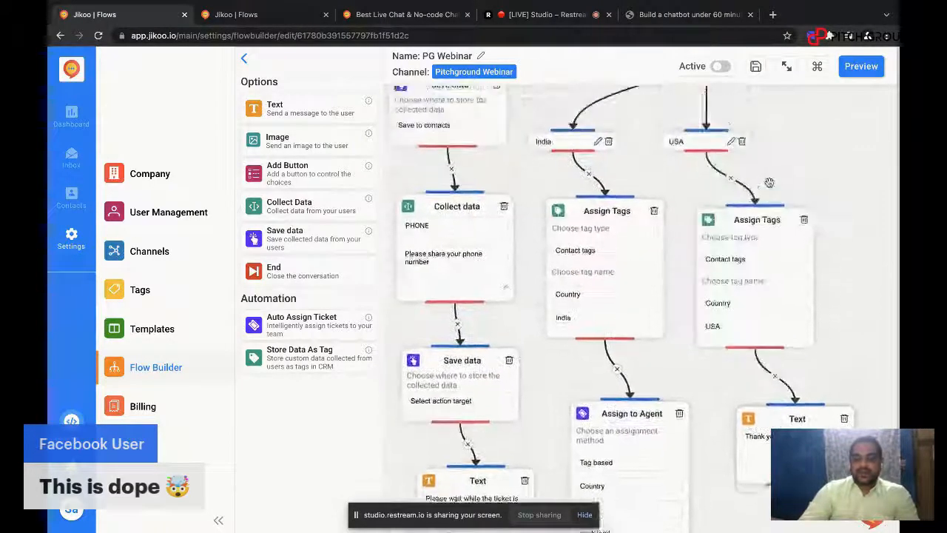
{"action": "scroll", "coordinate": [770, 183], "scroll_direction": "up", "scroll_amount": 5}
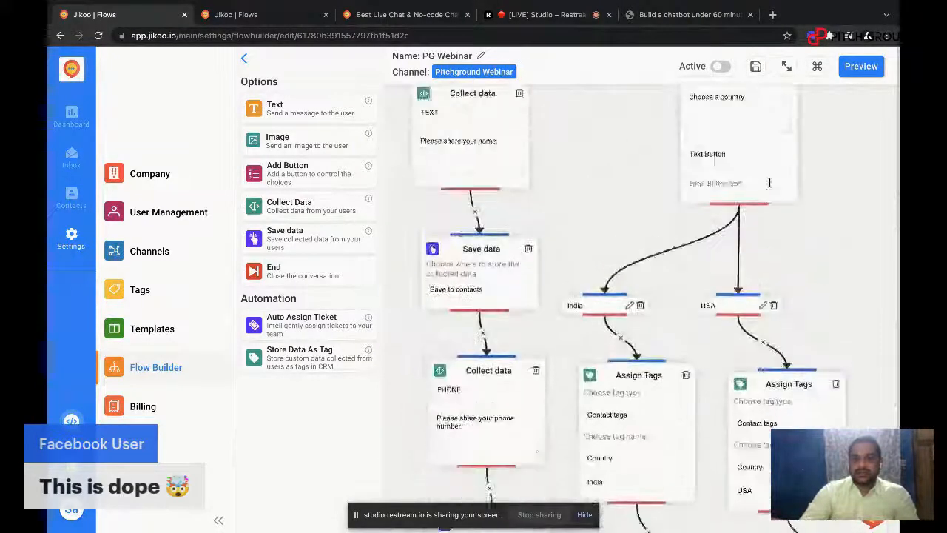
{"action": "scroll", "coordinate": [769, 183], "scroll_direction": "up", "scroll_amount": 2}
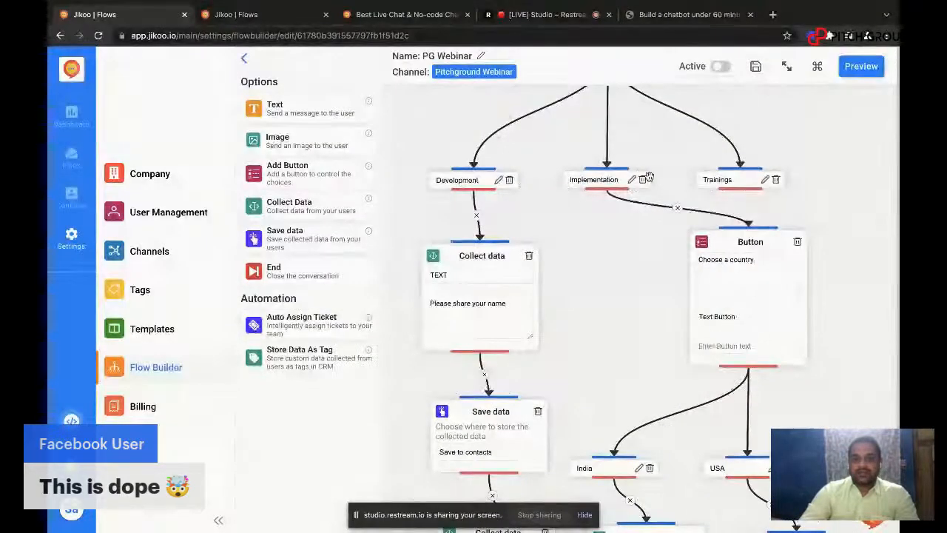
{"action": "scroll", "coordinate": [648, 181], "scroll_direction": "up", "scroll_amount": 2}
{"action": "scroll", "coordinate": [649, 178], "scroll_direction": "up", "scroll_amount": 4}
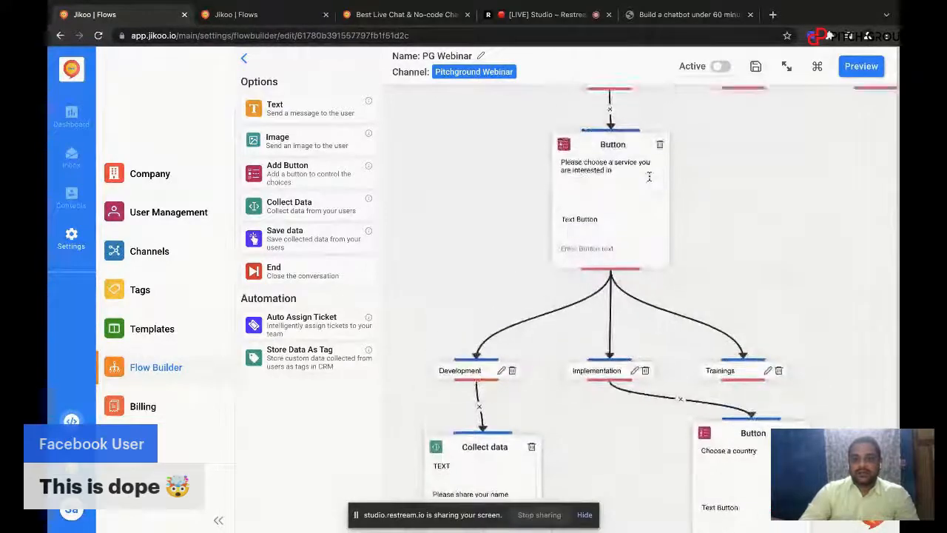
{"action": "scroll", "coordinate": [649, 176], "scroll_direction": "down", "scroll_amount": 2}
{"action": "scroll", "coordinate": [650, 176], "scroll_direction": "down", "scroll_amount": 2}
{"action": "scroll", "coordinate": [649, 177], "scroll_direction": "up", "scroll_amount": 1}
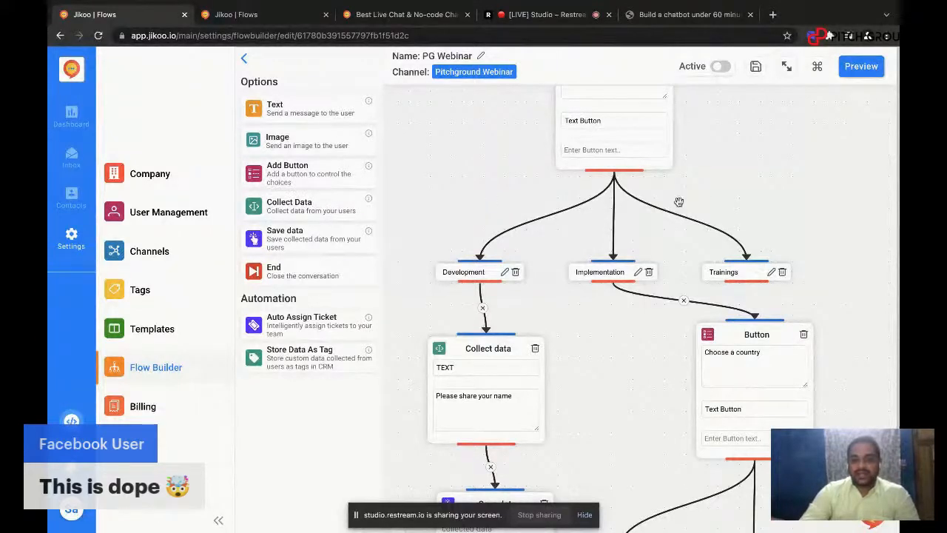
{"action": "left_click", "coordinate": [783, 272]}
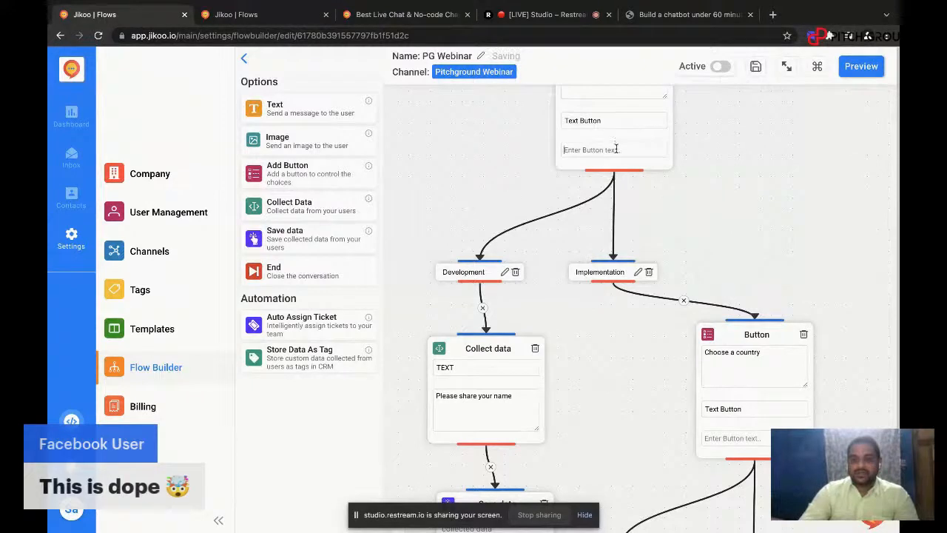
Step: Change the service Button block's type to URL Button and paste the product demo link as its target URL
{"action": "left_click", "coordinate": [608, 123]}
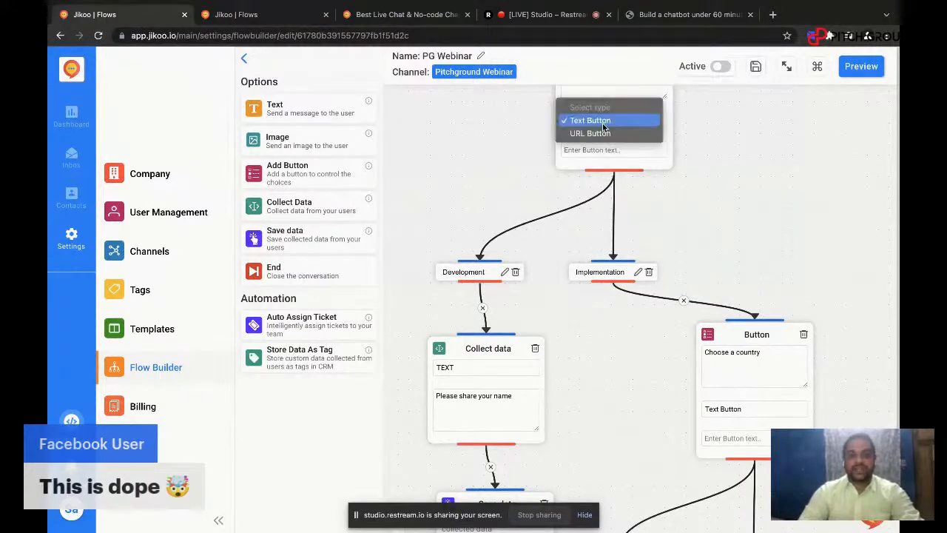
{"action": "left_click", "coordinate": [606, 135]}
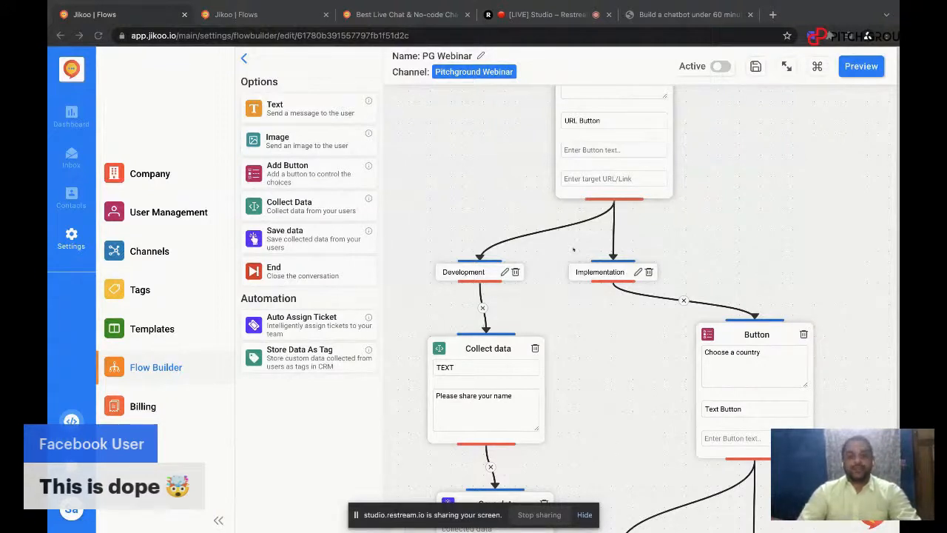
{"action": "left_click", "coordinate": [583, 179]}
{"action": "key", "text": "ctrl+v"}
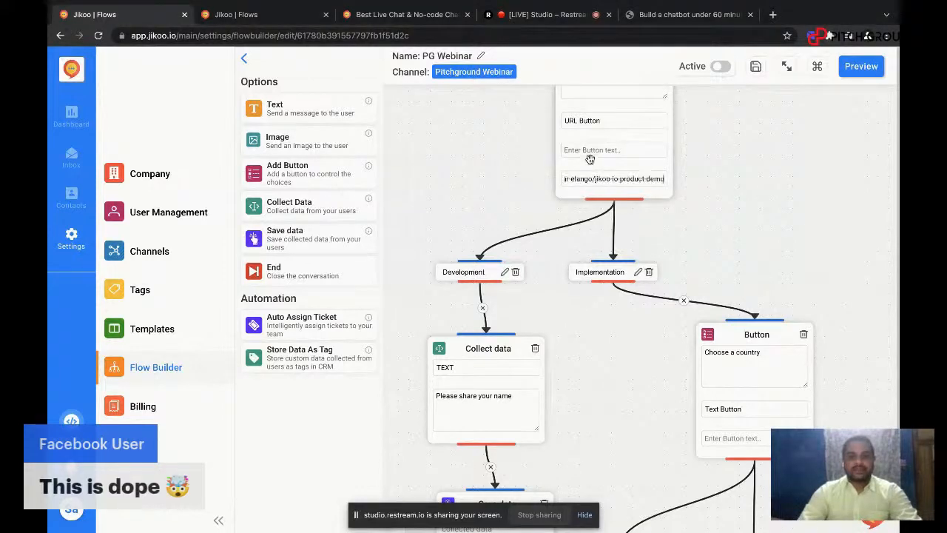
Step: Add a URL option named Training to the Button block that asks for a service
{"action": "left_click", "coordinate": [589, 151]}
{"action": "type", "text": "We"}
{"action": "key", "text": "BackSpace"}
{"action": "key", "text": "BackSpace"}
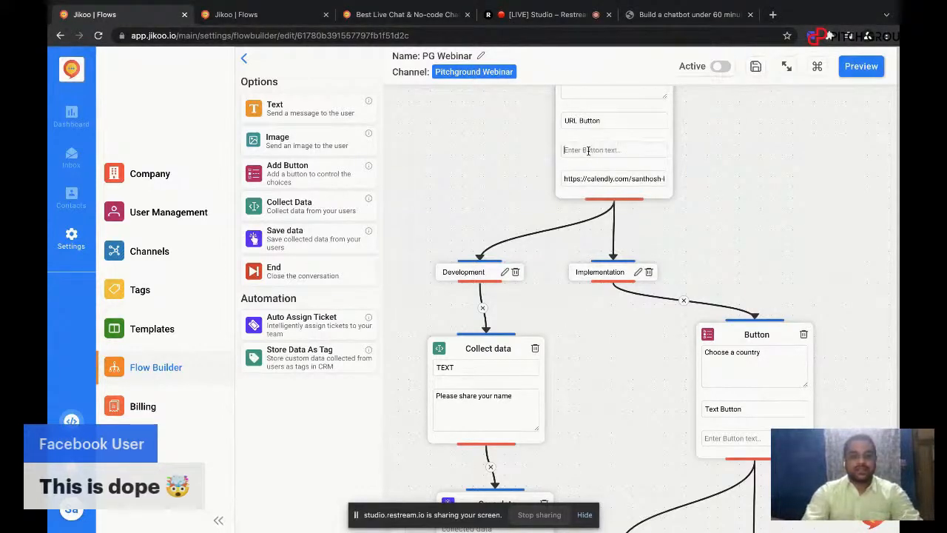
{"action": "type", "text": "Taining"}
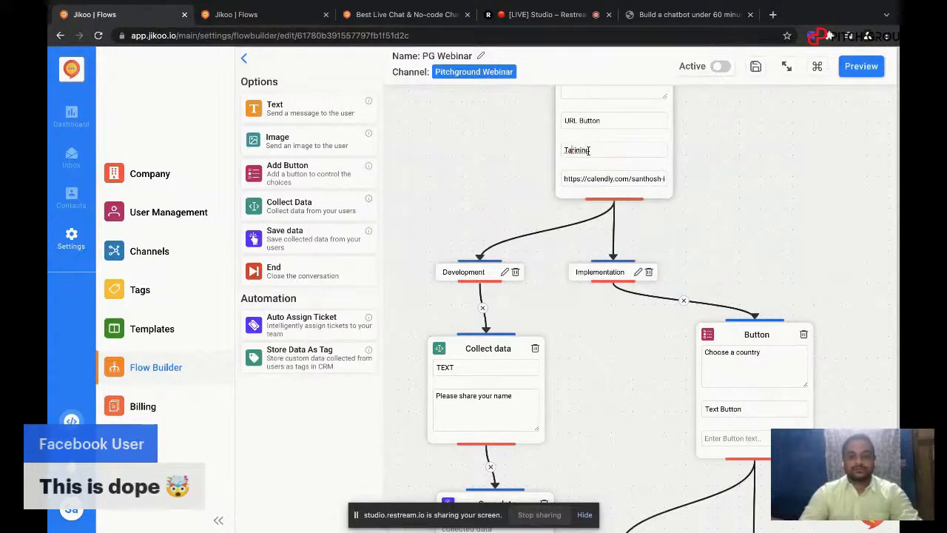
{"action": "key", "text": "BackSpace"}
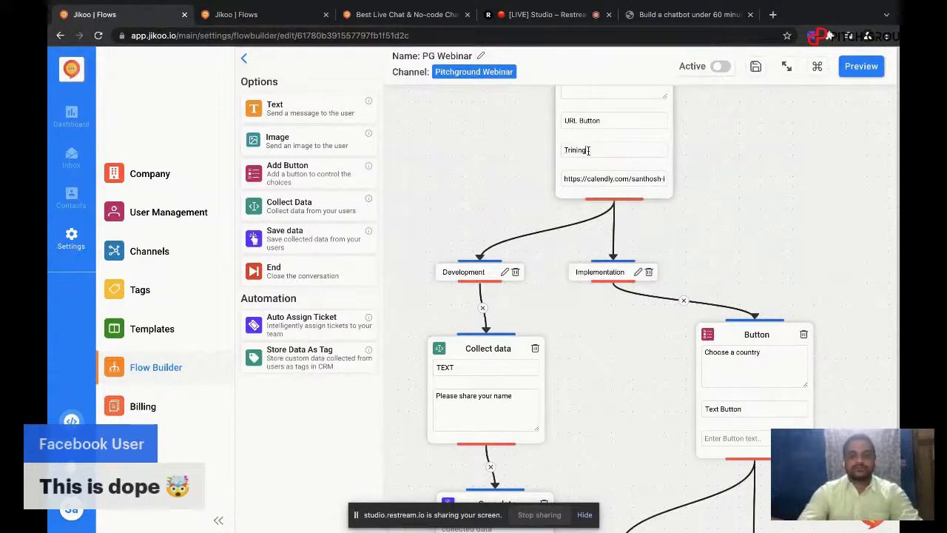
{"action": "type", "text": "a"}
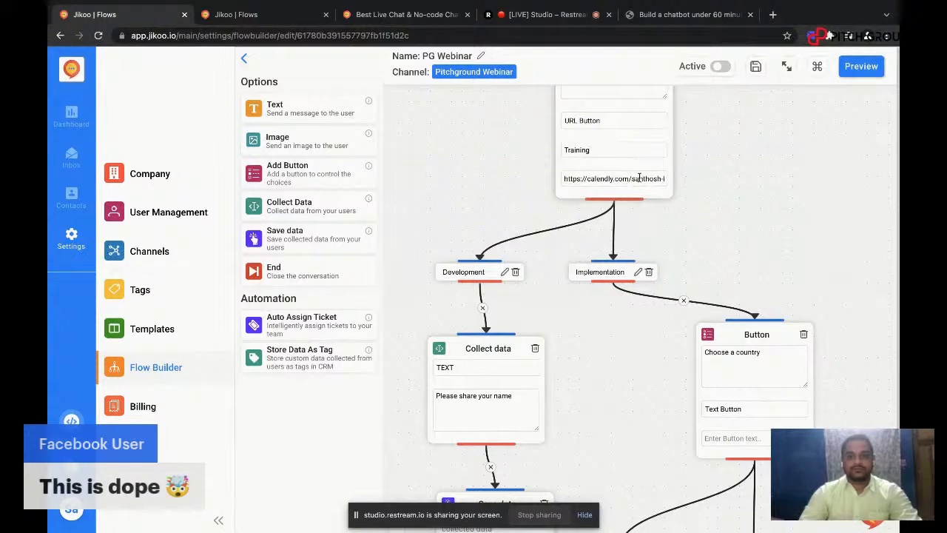
{"action": "key", "text": "Return"}
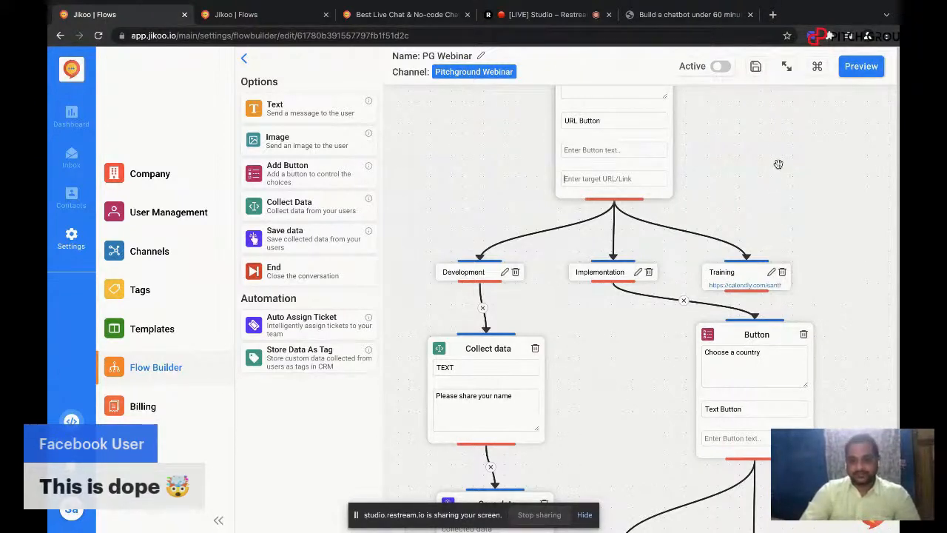
Step: Preview the chatbot and test the path Consulting Call, Implementation, USA
{"action": "left_click_drag", "start_coordinate": [779, 164], "coordinate": [788, 389]}
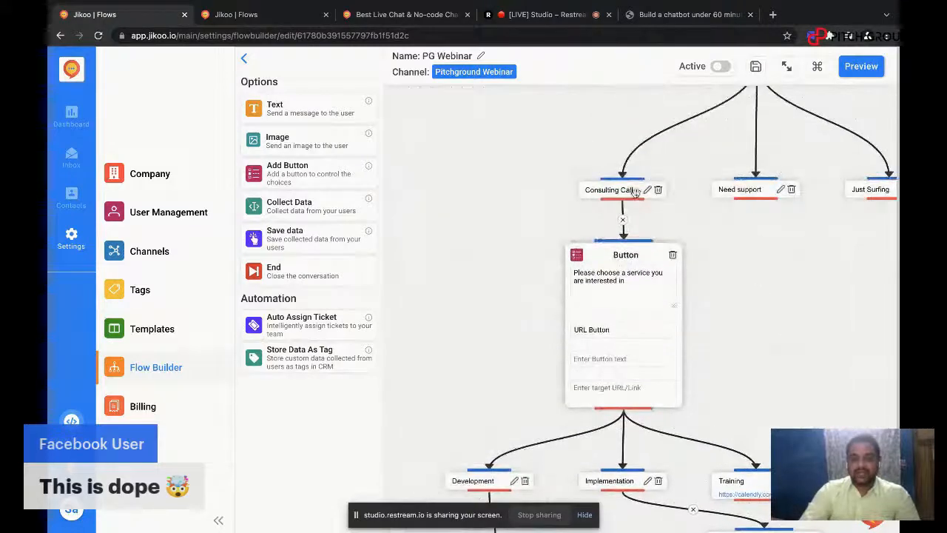
{"action": "left_click_drag", "start_coordinate": [773, 272], "coordinate": [685, 227]}
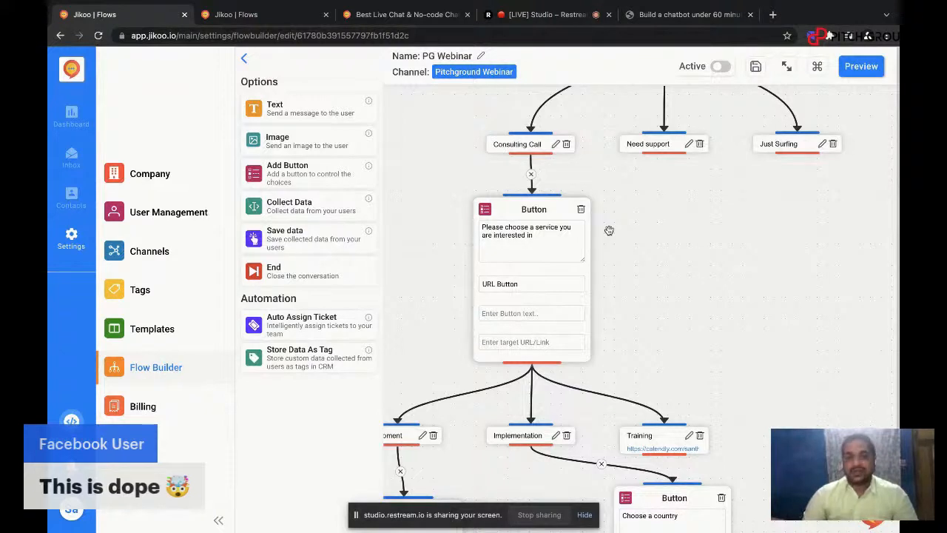
{"action": "left_click", "coordinate": [862, 66]}
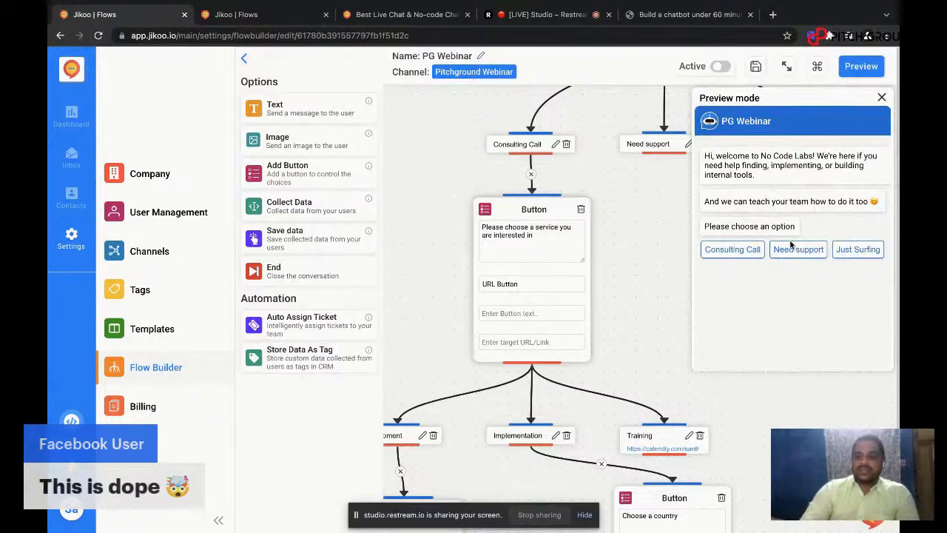
{"action": "left_click", "coordinate": [727, 253]}
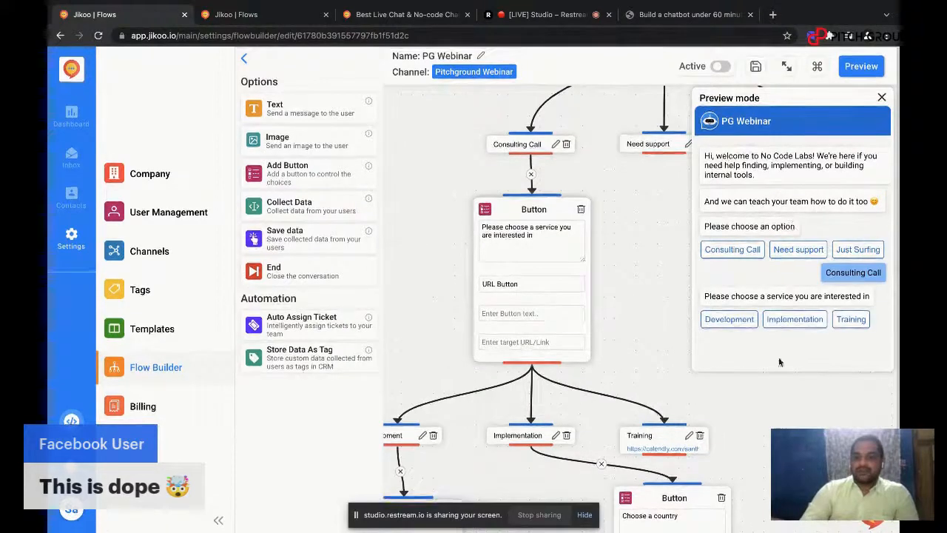
{"action": "left_click", "coordinate": [791, 321]}
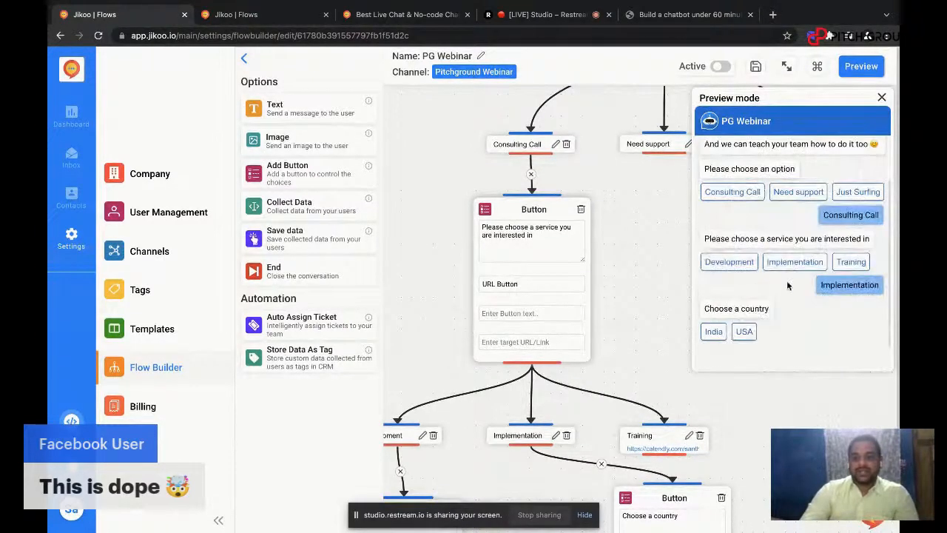
{"action": "left_click", "coordinate": [745, 332]}
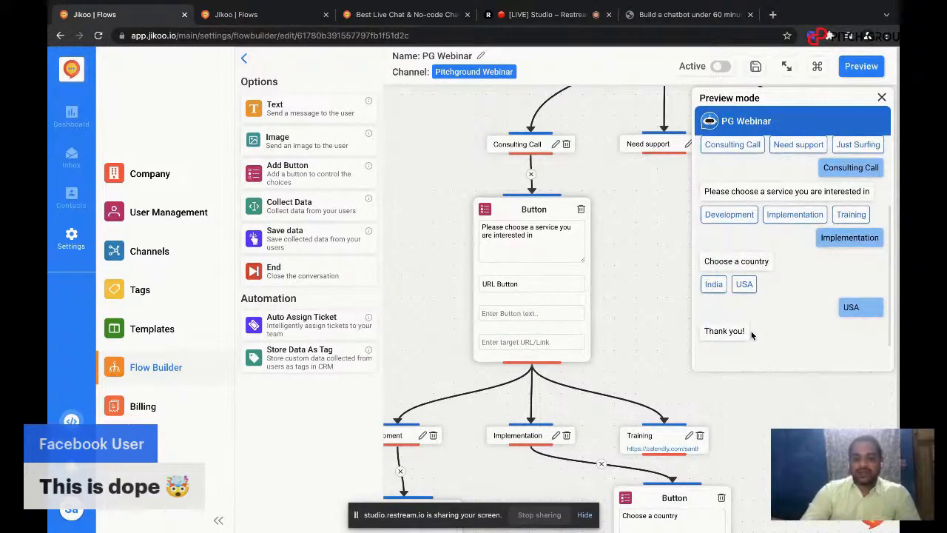
Step: Test the Development path in the preview by submitting sample name and phone number answers, and close the preview
{"action": "left_click", "coordinate": [729, 226]}
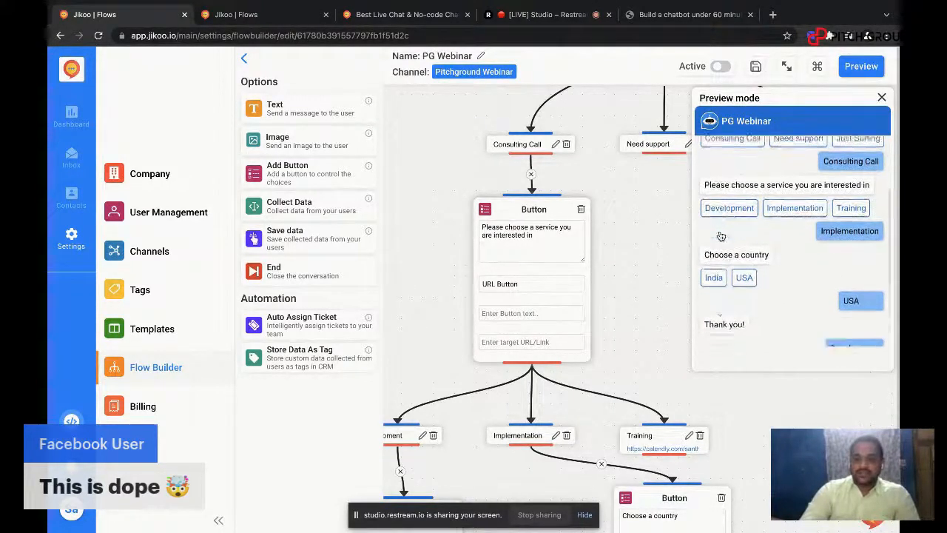
{"action": "left_click", "coordinate": [772, 300]}
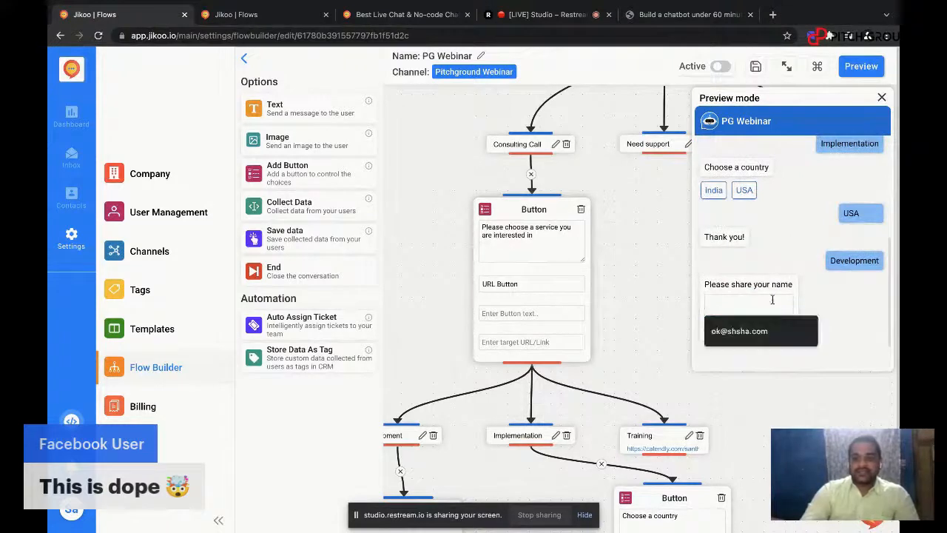
{"action": "left_click", "coordinate": [762, 331]}
{"action": "left_click", "coordinate": [762, 330]}
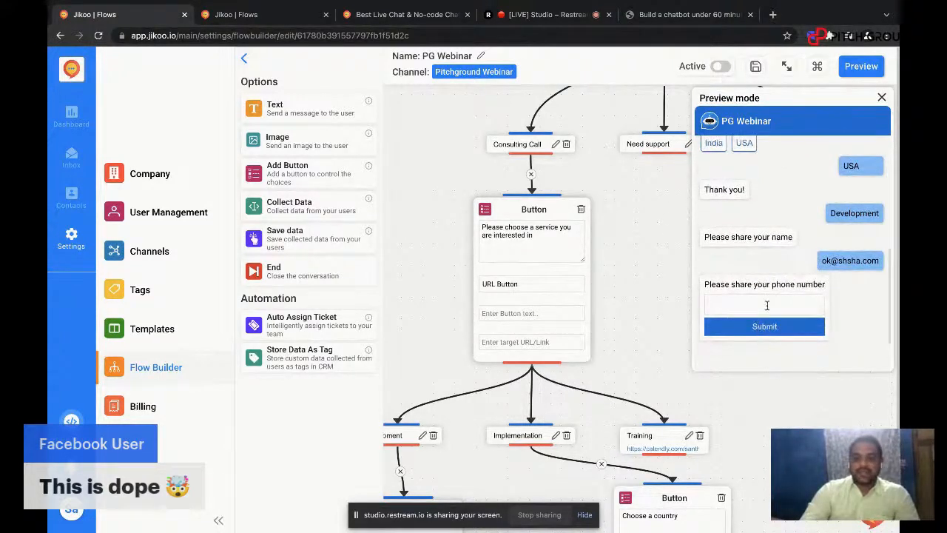
{"action": "left_click", "coordinate": [767, 303]}
{"action": "type", "text": "9090909090"}
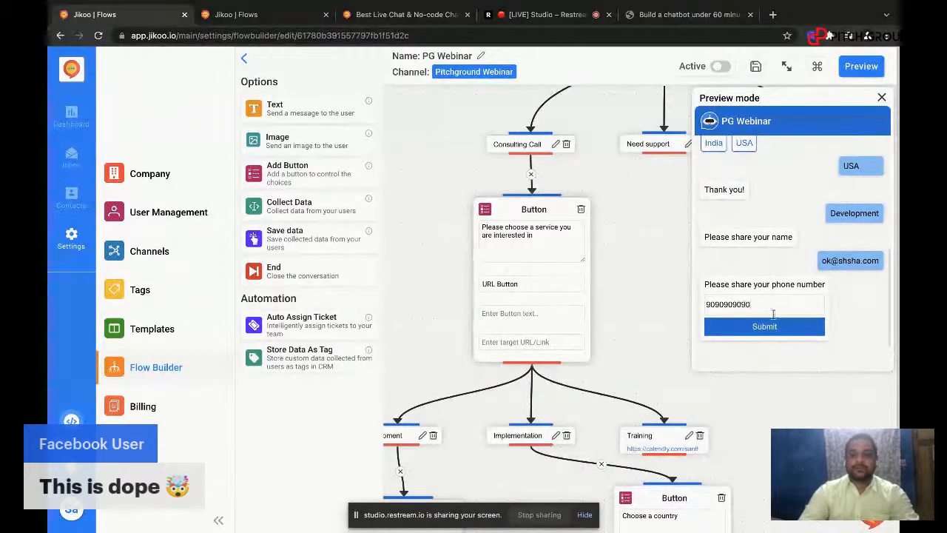
{"action": "left_click", "coordinate": [771, 326]}
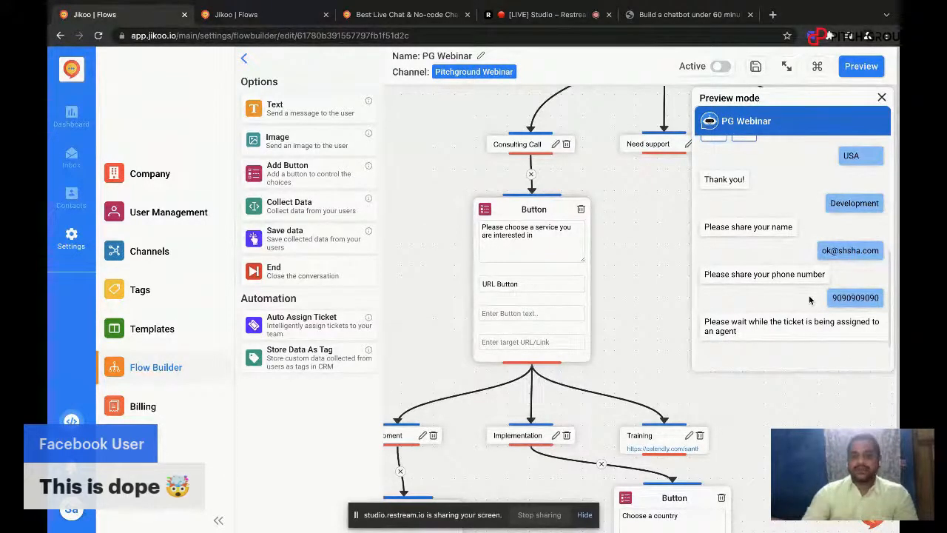
{"action": "left_click", "coordinate": [881, 97]}
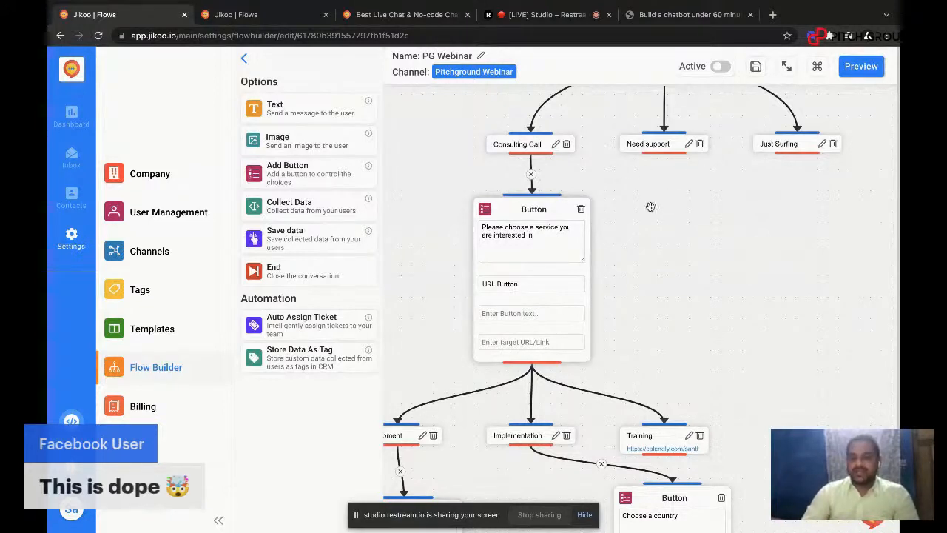
Step: Copy the robot joke question from the open "Build a chatbot under 60 minutes" page and return to the flow
{"action": "left_click_drag", "start_coordinate": [750, 211], "coordinate": [692, 226]}
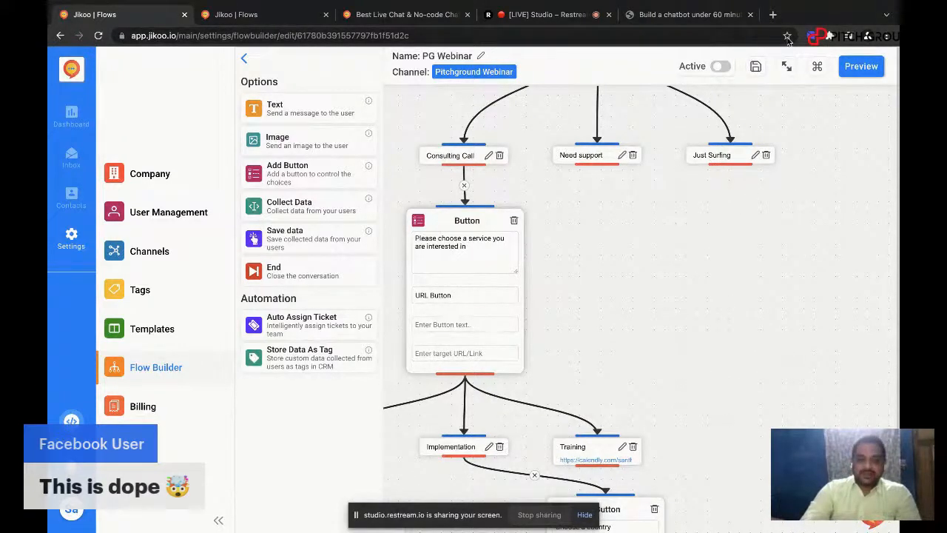
{"action": "left_click", "coordinate": [773, 14]}
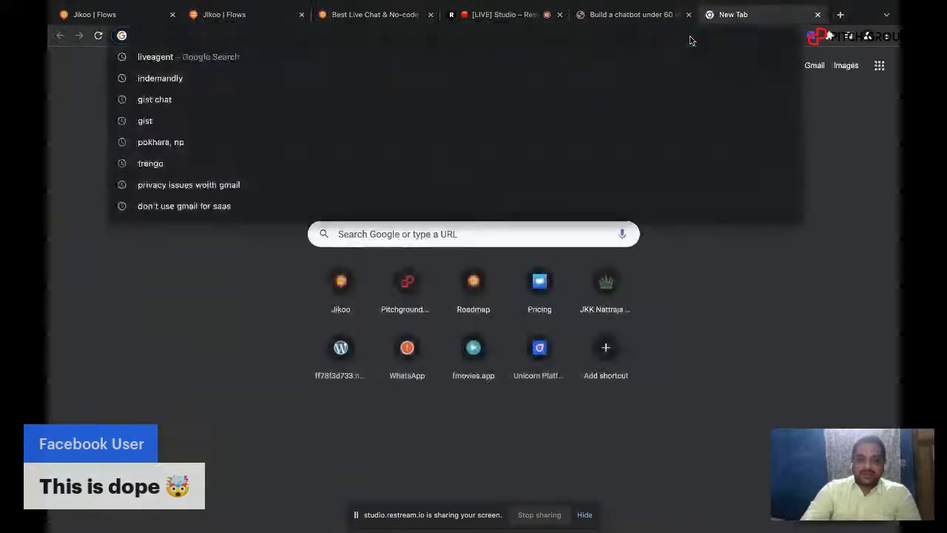
{"action": "left_click", "coordinate": [657, 18]}
{"action": "left_click", "coordinate": [119, 24]}
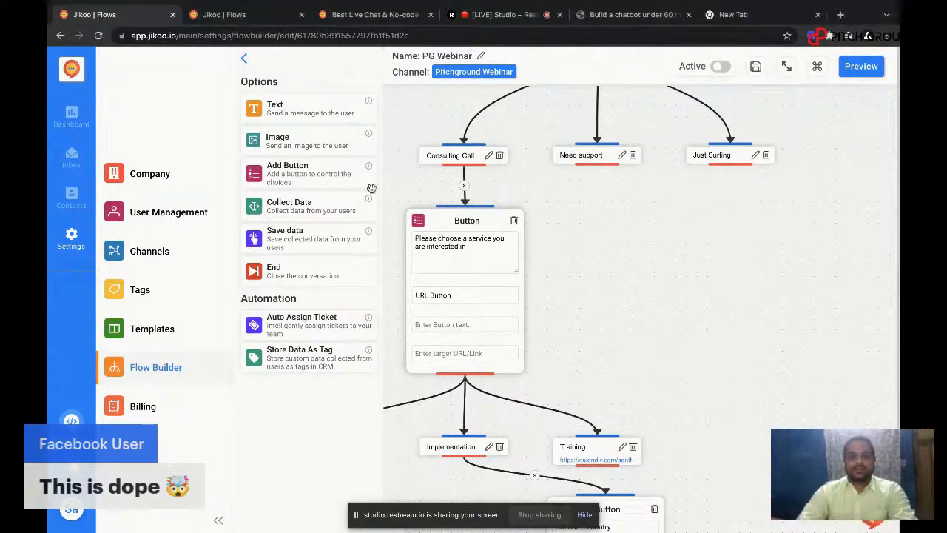
Step: Add a Button block below Just Surfing with the question "How do robots eat salsa?" and connect Just Surfing to it
{"action": "left_click_drag", "start_coordinate": [274, 110], "coordinate": [717, 208]}
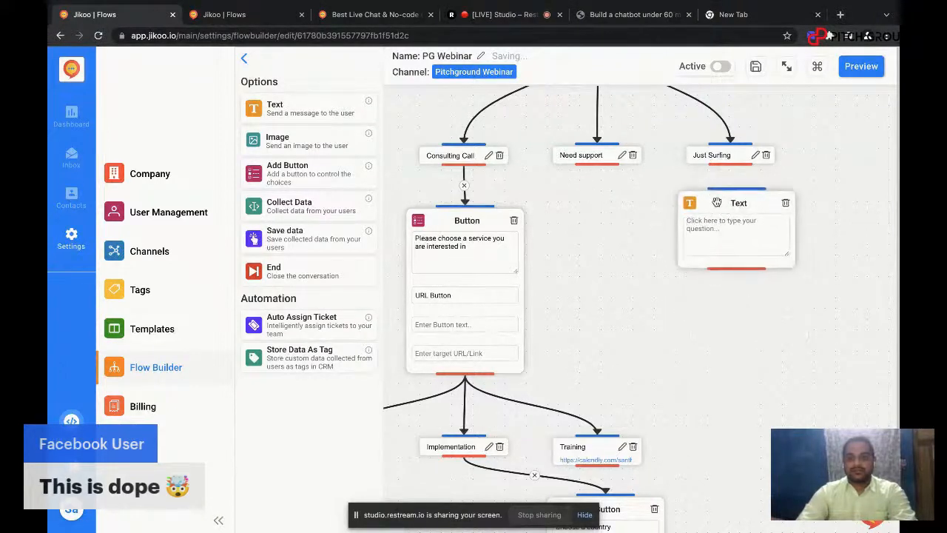
{"action": "left_click", "coordinate": [784, 214]}
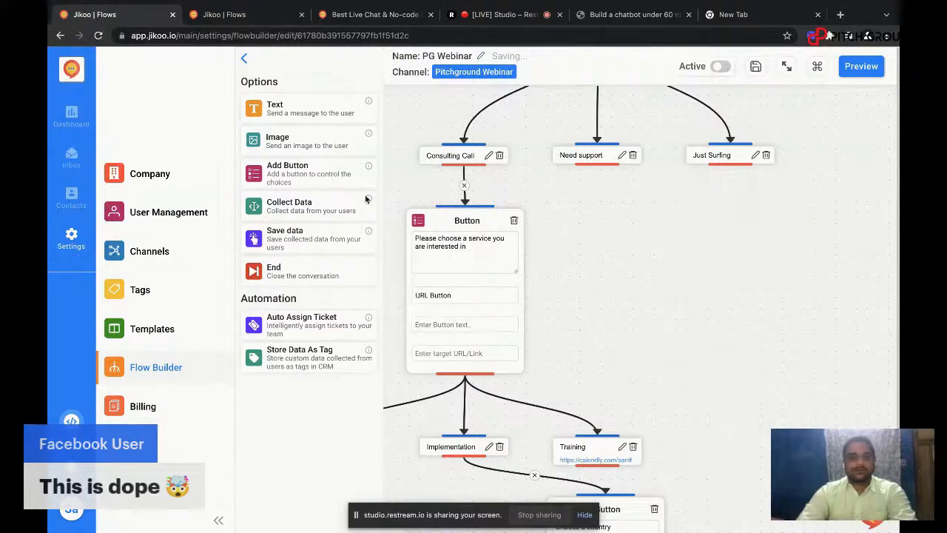
{"action": "left_click_drag", "start_coordinate": [279, 182], "coordinate": [676, 201]}
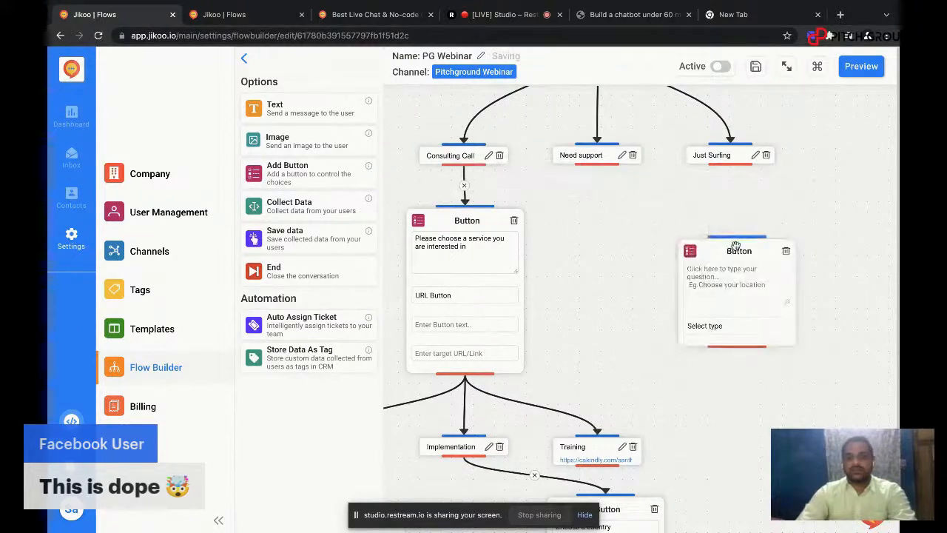
{"action": "type", "text": "How do robots eat salsa?"}
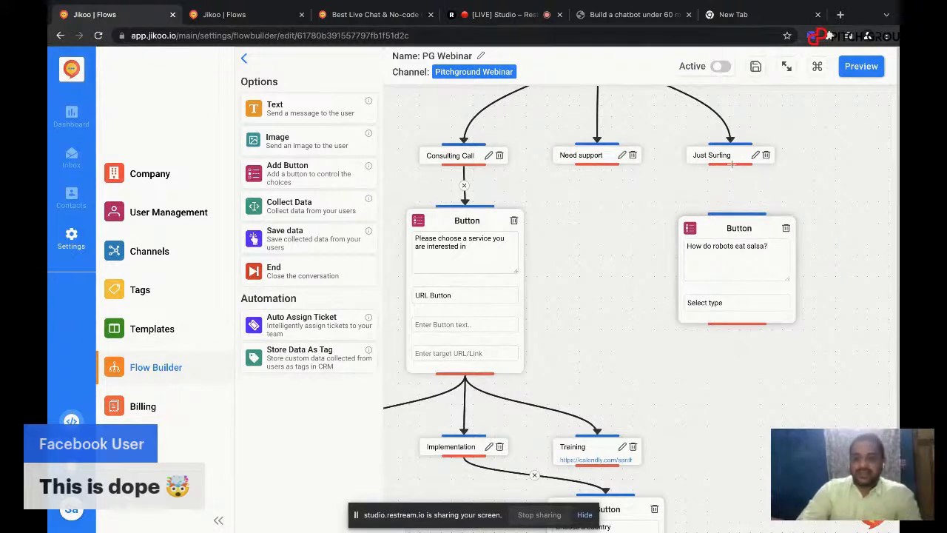
{"action": "left_click_drag", "start_coordinate": [731, 164], "coordinate": [737, 211]}
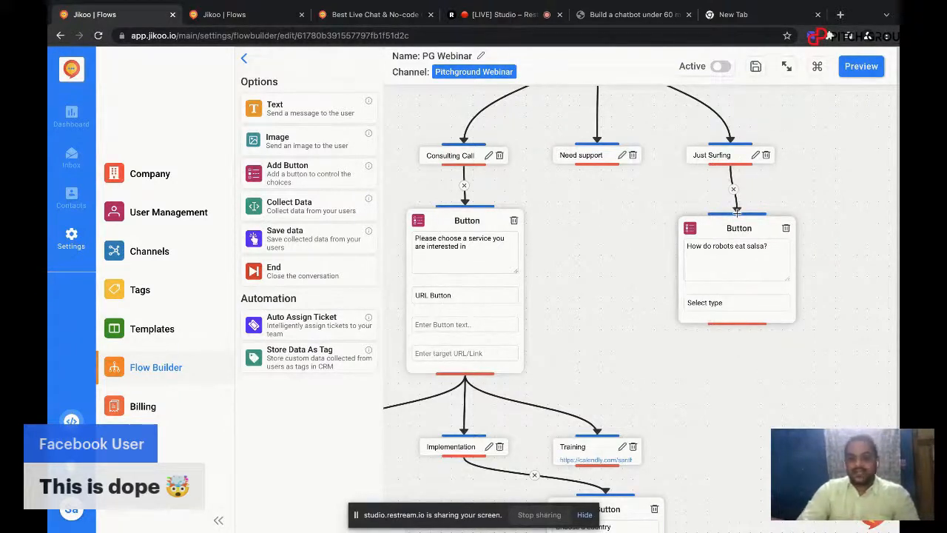
Step: Set the salsa question block's type to Text Button, add the options "yes" and "No", and move the block clear of its neighbours
{"action": "left_click", "coordinate": [738, 302]}
{"action": "left_click", "coordinate": [735, 316]}
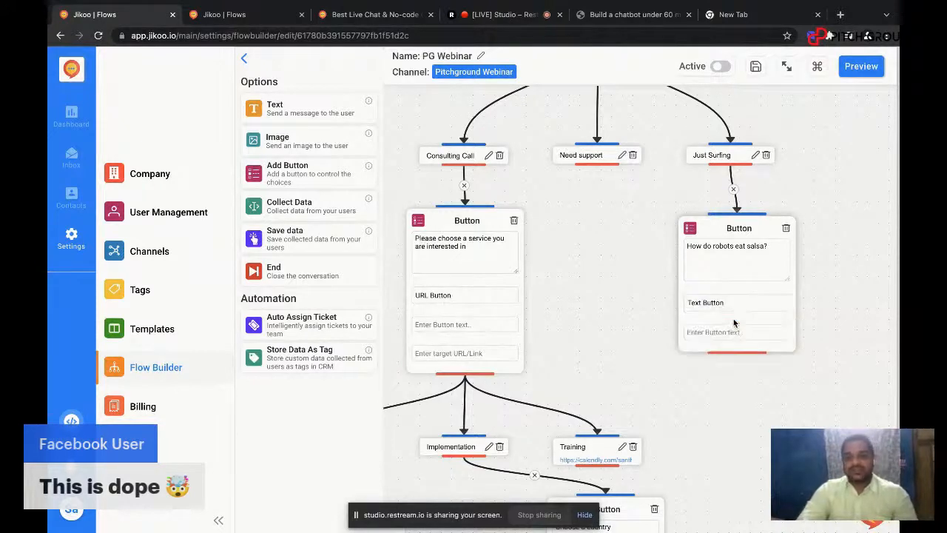
{"action": "type", "text": "yes"}
{"action": "key", "text": "Return"}
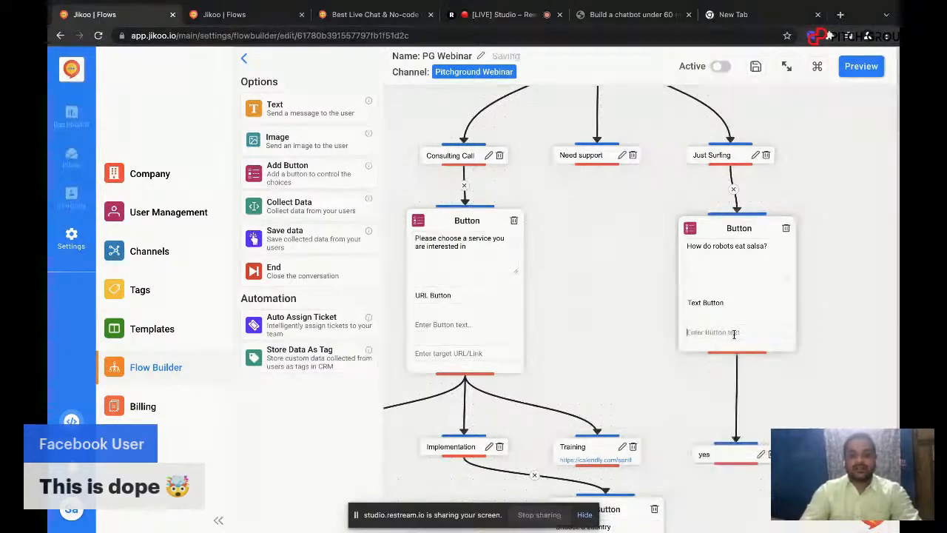
{"action": "type", "text": "No"}
{"action": "key", "text": "Return"}
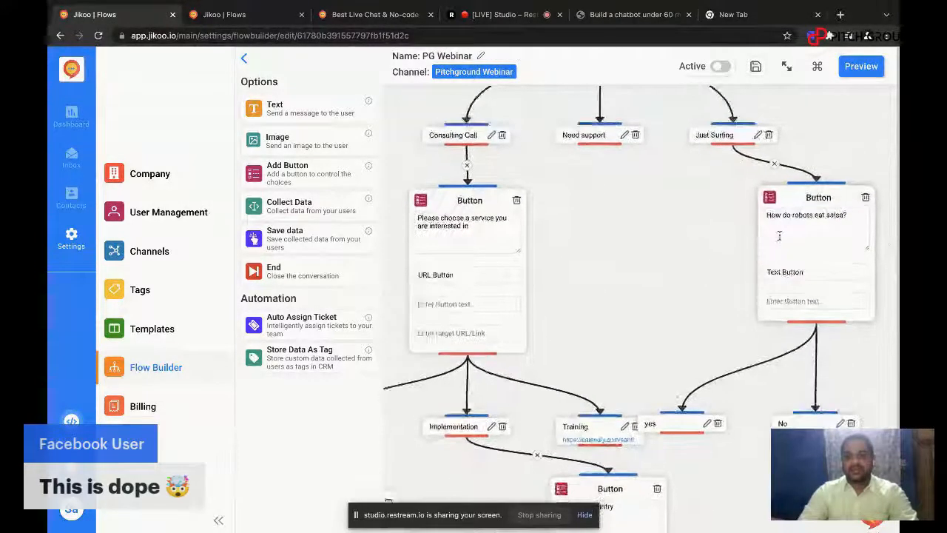
{"action": "left_click_drag", "start_coordinate": [825, 197], "coordinate": [774, 185]}
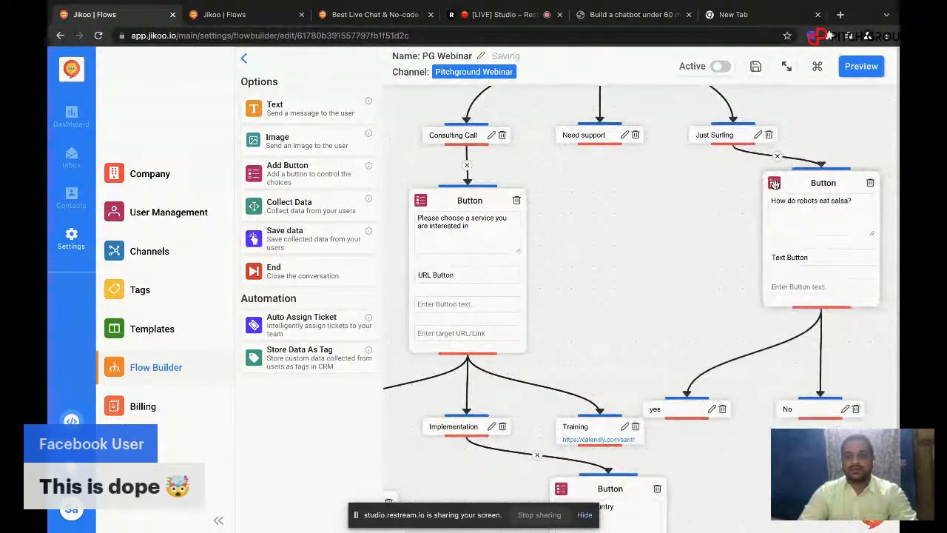
Step: Add a Text block below the yes option with the message "Can you please tell us the asnwer?" and connect yes to it
{"action": "left_click_drag", "start_coordinate": [718, 232], "coordinate": [717, 231]}
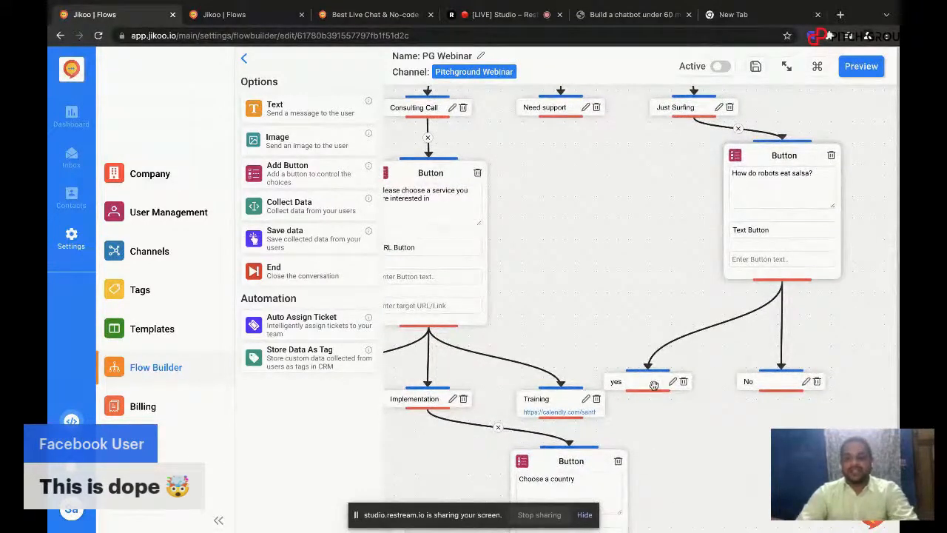
{"action": "scroll", "coordinate": [733, 328], "scroll_direction": "down", "scroll_amount": 2}
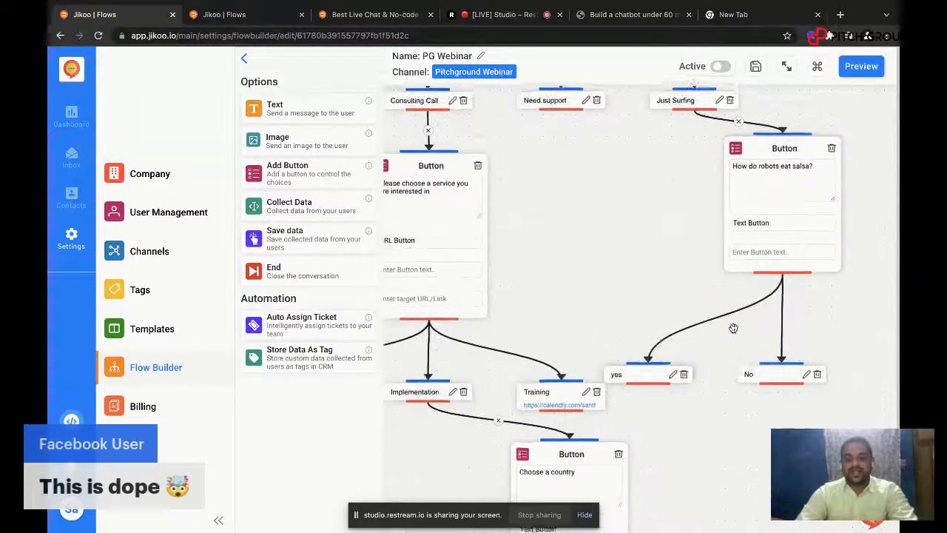
{"action": "scroll", "coordinate": [734, 327], "scroll_direction": "down", "scroll_amount": 4}
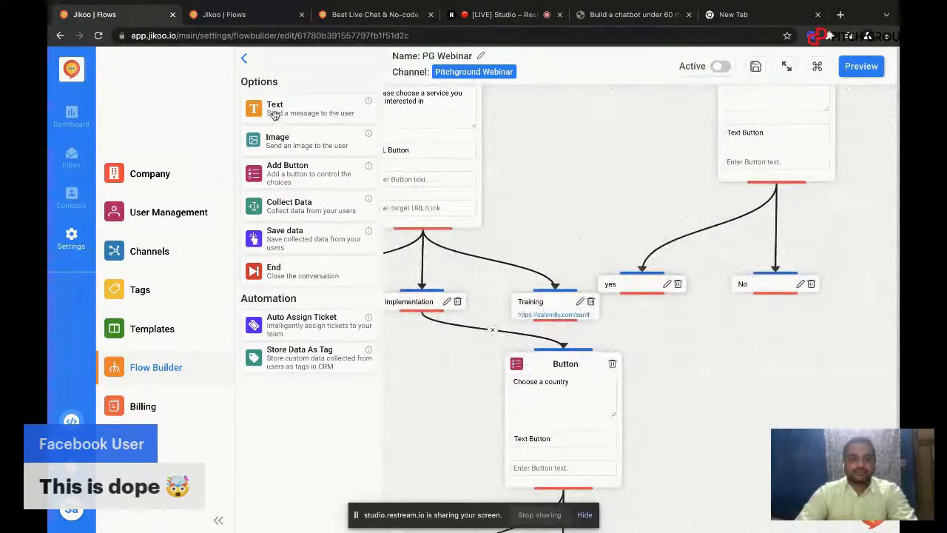
{"action": "left_click_drag", "start_coordinate": [274, 108], "coordinate": [727, 362]}
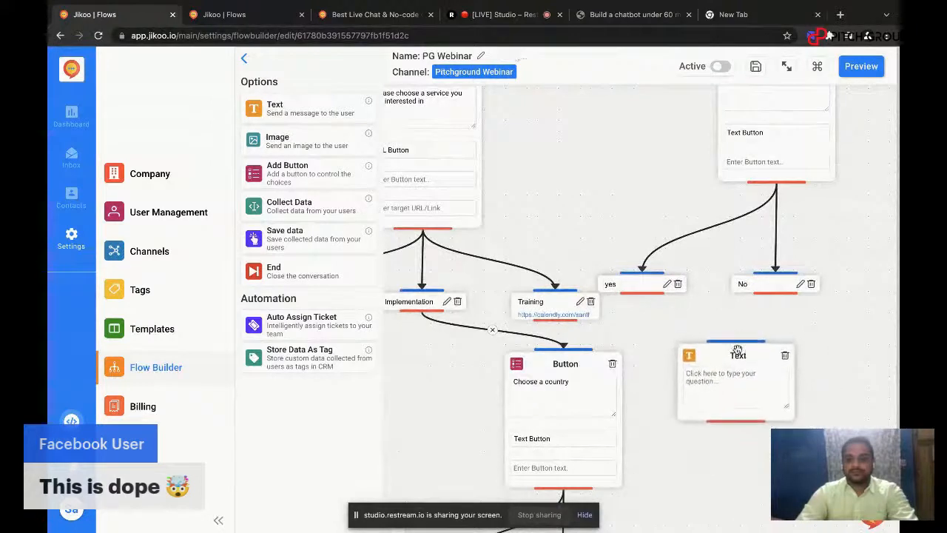
{"action": "type", "text": "Can you"}
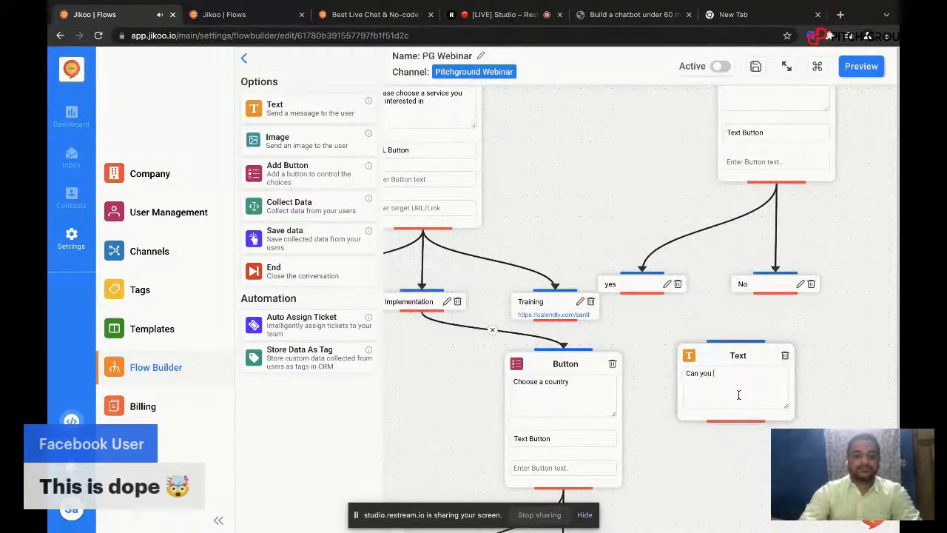
{"action": "type", "text": " please tell"}
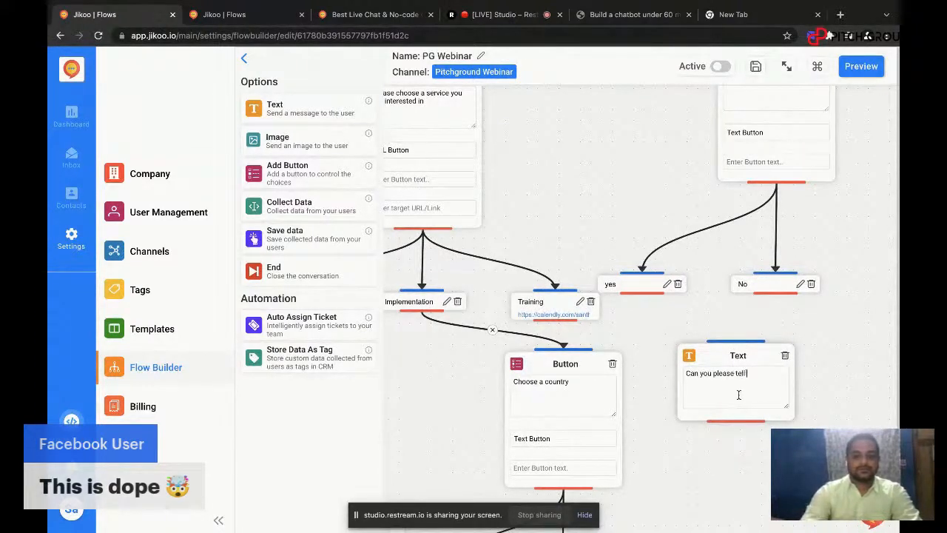
{"action": "type", "text": " us the asnwer?"}
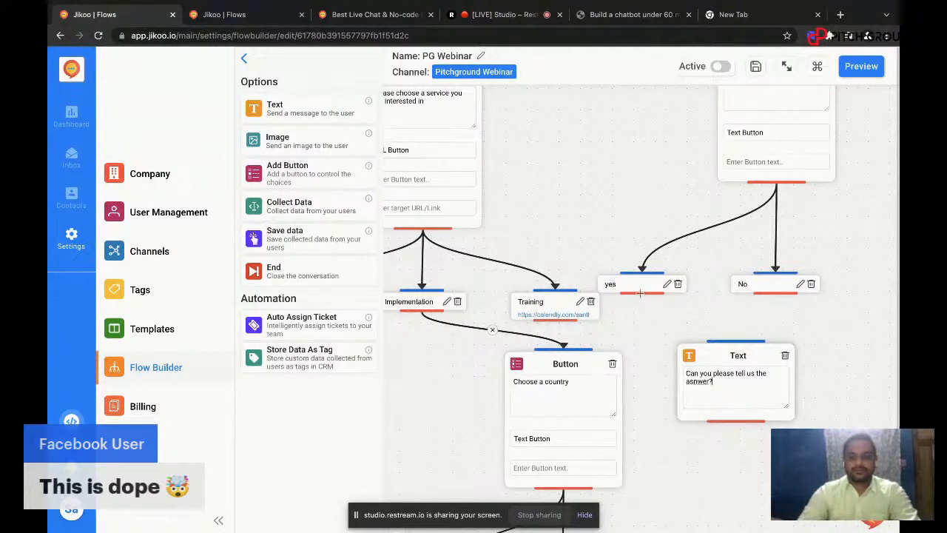
{"action": "left_click_drag", "start_coordinate": [642, 293], "coordinate": [733, 338]}
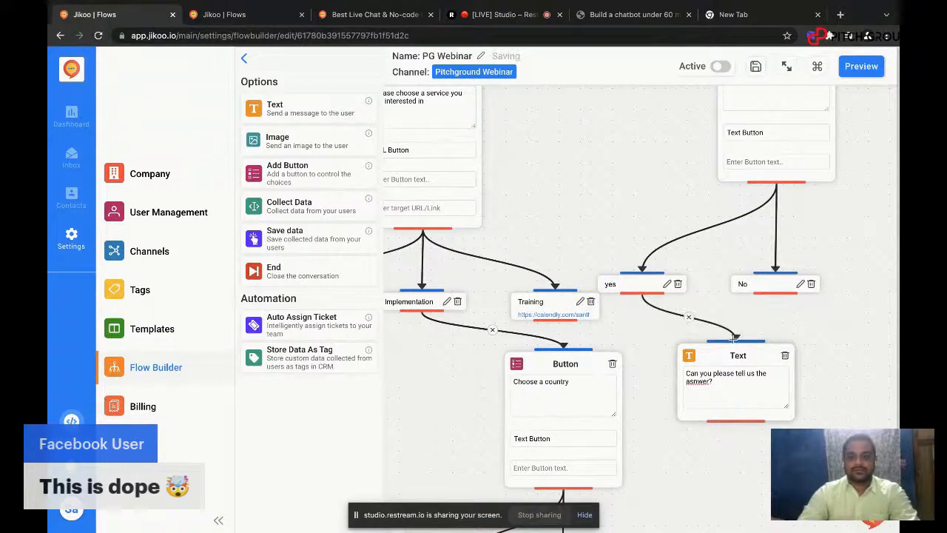
Step: Add a Text block below the No option, connect No to it, and enter the message "With micro chips."
{"action": "left_click_drag", "start_coordinate": [819, 327], "coordinate": [740, 262]}
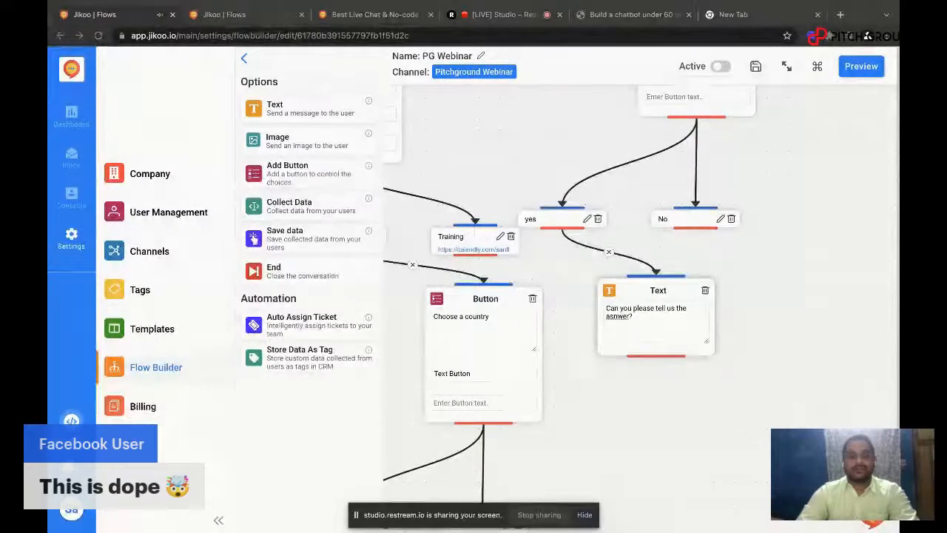
{"action": "left_click_drag", "start_coordinate": [267, 108], "coordinate": [778, 289]}
{"action": "left_click_drag", "start_coordinate": [696, 230], "coordinate": [805, 276]}
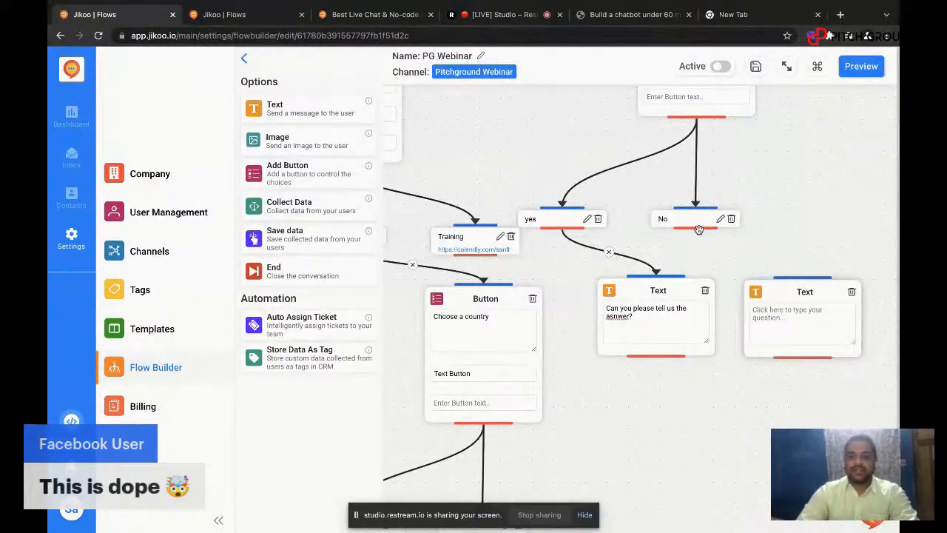
{"action": "left_click_drag", "start_coordinate": [696, 229], "coordinate": [805, 276]}
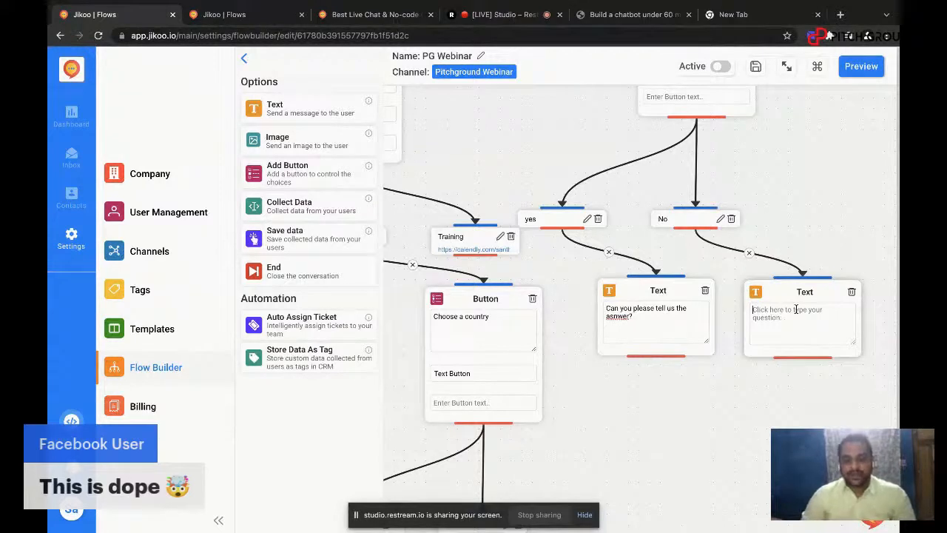
{"action": "type", "text": "With micro chips."}
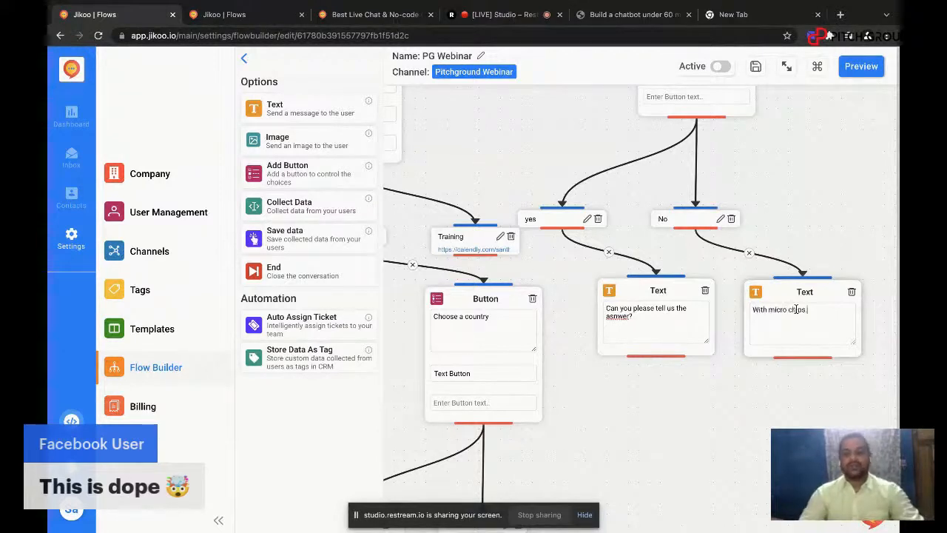
Step: Insert "Haha...." at the beginning of the micro chips message
{"action": "left_click", "coordinate": [755, 311]}
{"action": "type", "text": "Jaha"}
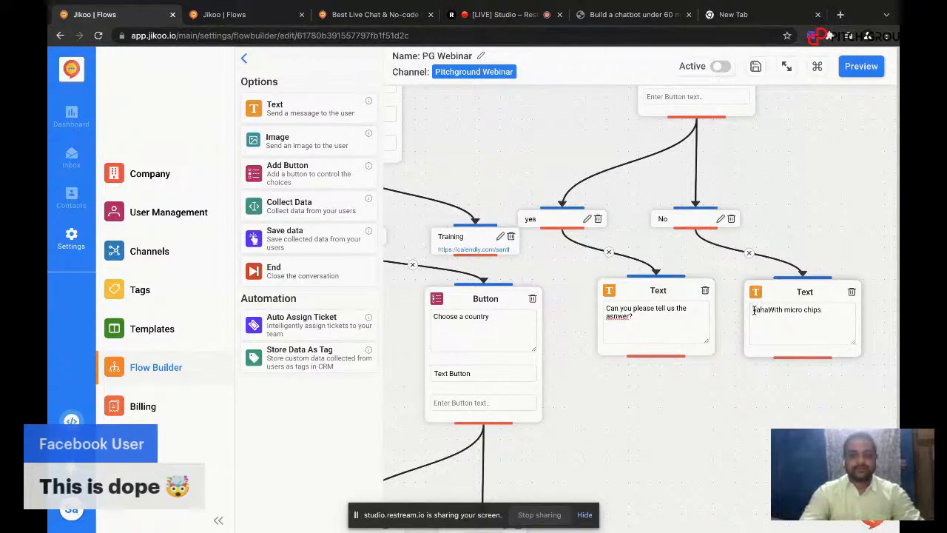
{"action": "key", "text": "BackSpace"}
{"action": "type", "text": "a"}
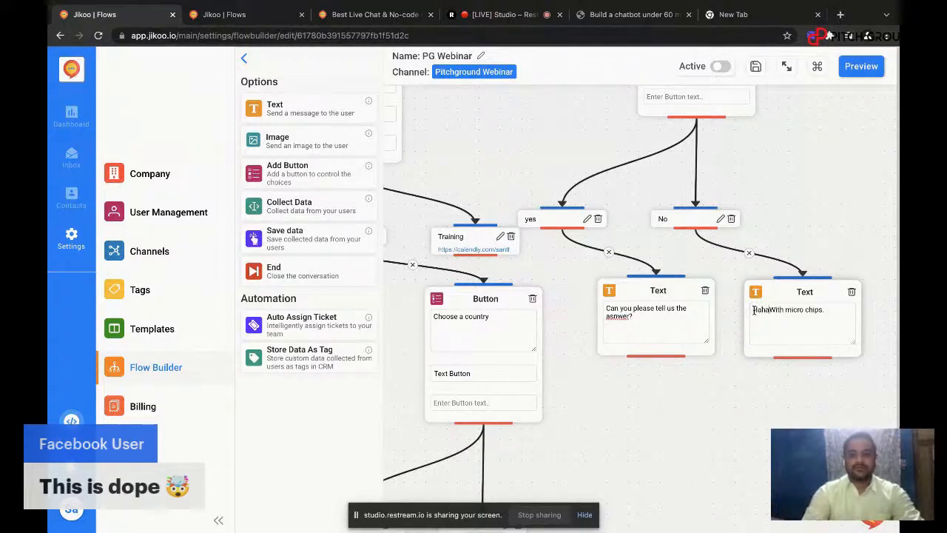
{"action": "type", "text": "...."}
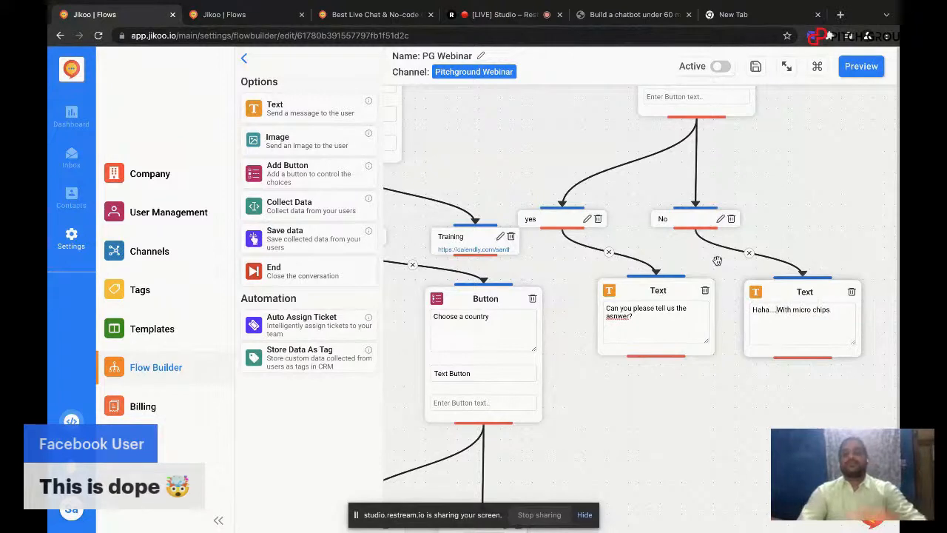
Step: Test the joke branch in the preview by choosing Just Surfing and answering No, and close the preview
{"action": "left_click", "coordinate": [862, 68]}
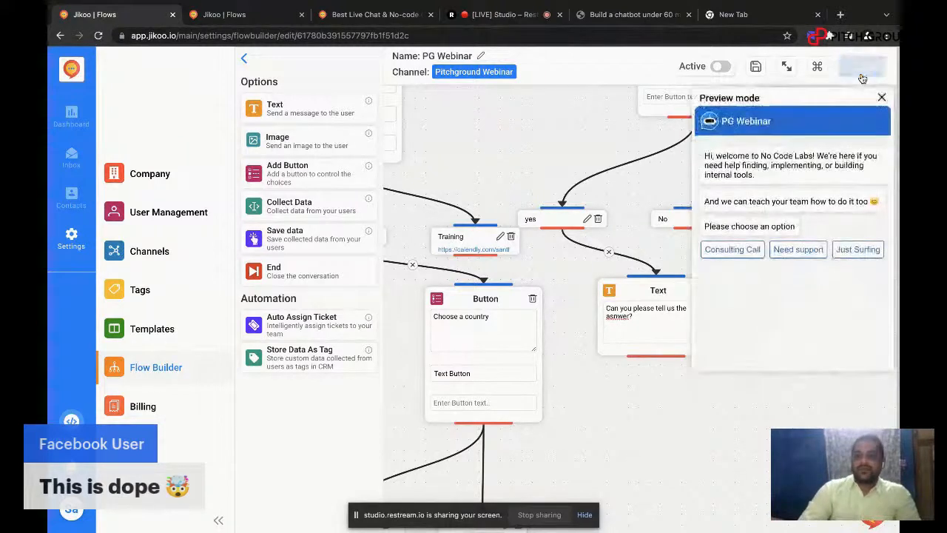
{"action": "left_click", "coordinate": [854, 252]}
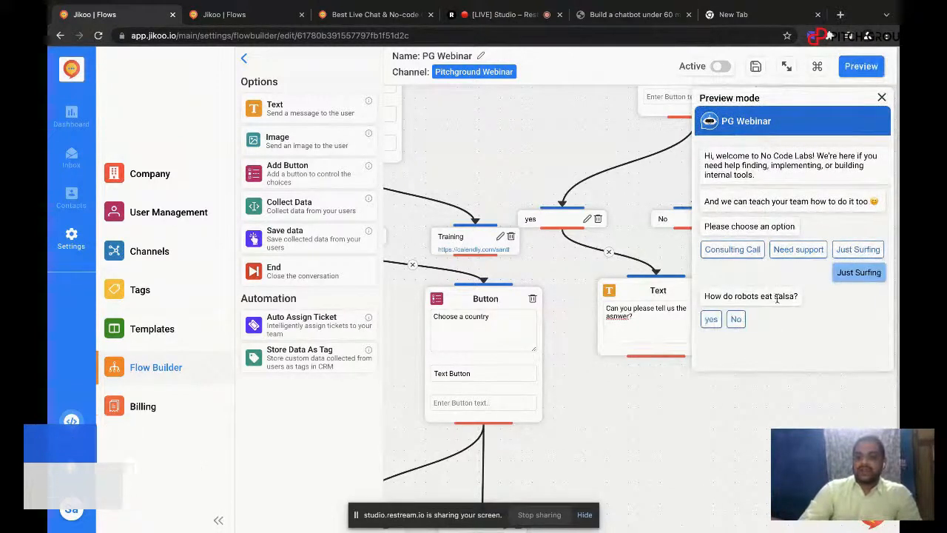
{"action": "left_click", "coordinate": [736, 319]}
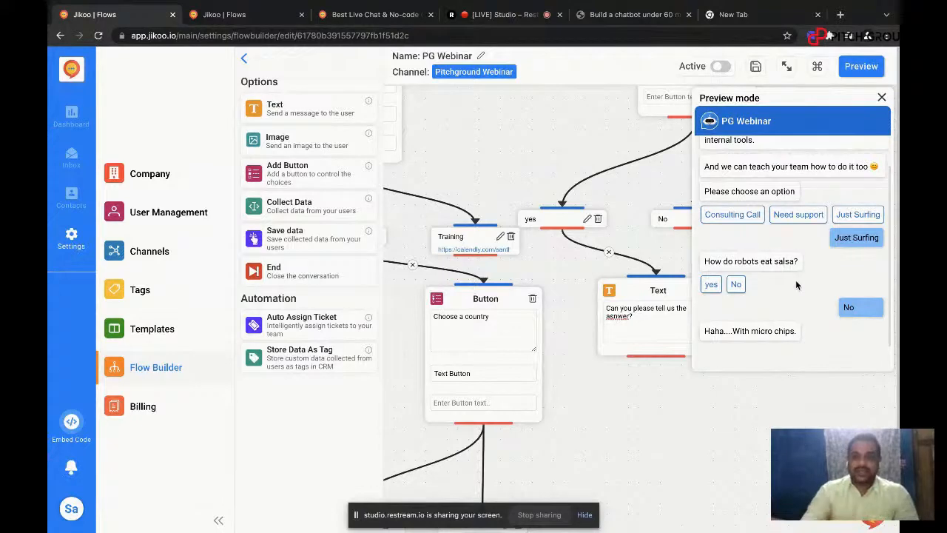
{"action": "left_click", "coordinate": [881, 97]}
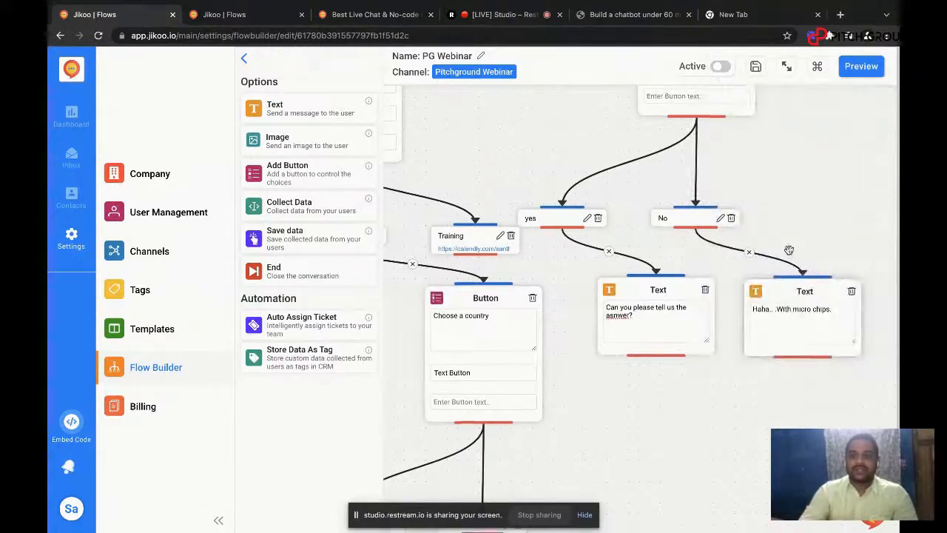
Step: Add a Text block reading "Do you wanna know more about our services?" below the micro chips message and connect the message to it
{"action": "left_click_drag", "start_coordinate": [791, 291], "coordinate": [789, 251]}
{"action": "scroll", "coordinate": [789, 251], "scroll_direction": "down", "scroll_amount": 4}
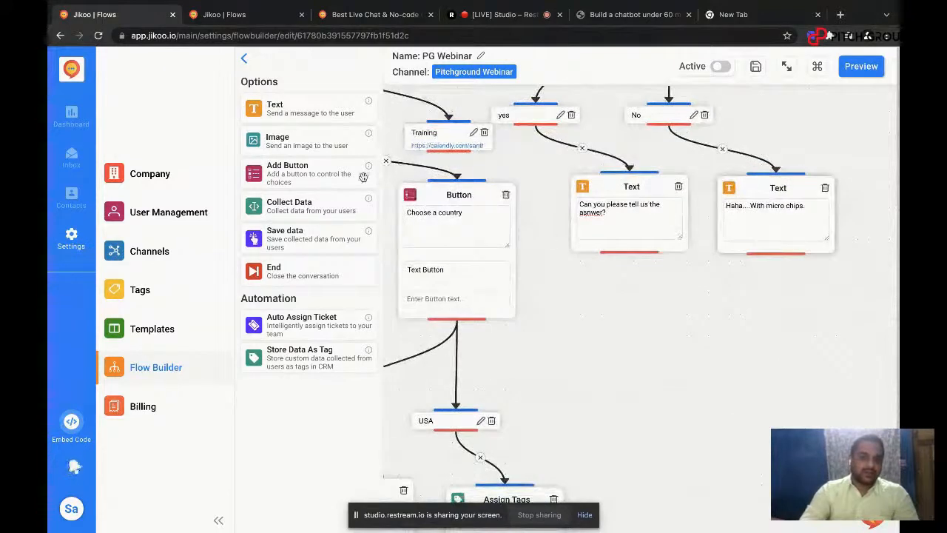
{"action": "left_click_drag", "start_coordinate": [263, 112], "coordinate": [778, 318]}
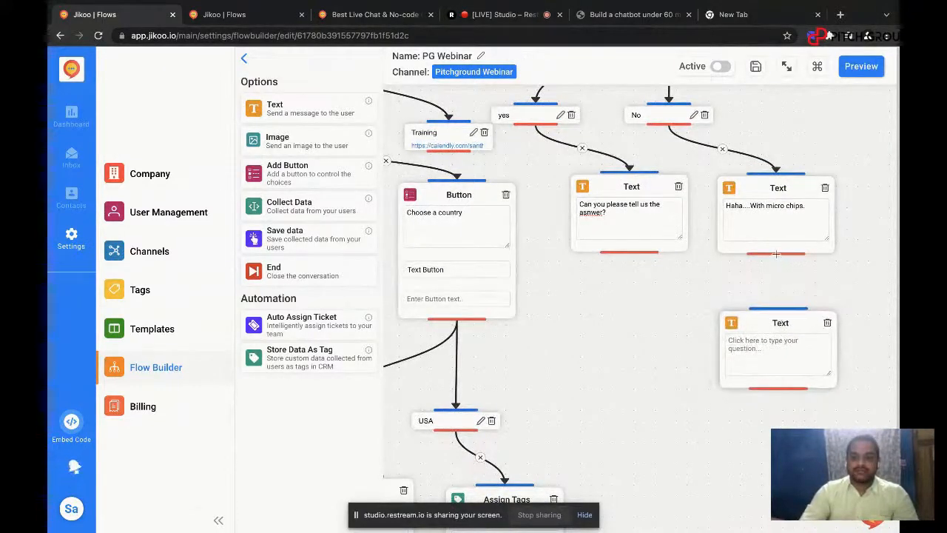
{"action": "left_click_drag", "start_coordinate": [777, 254], "coordinate": [781, 308]}
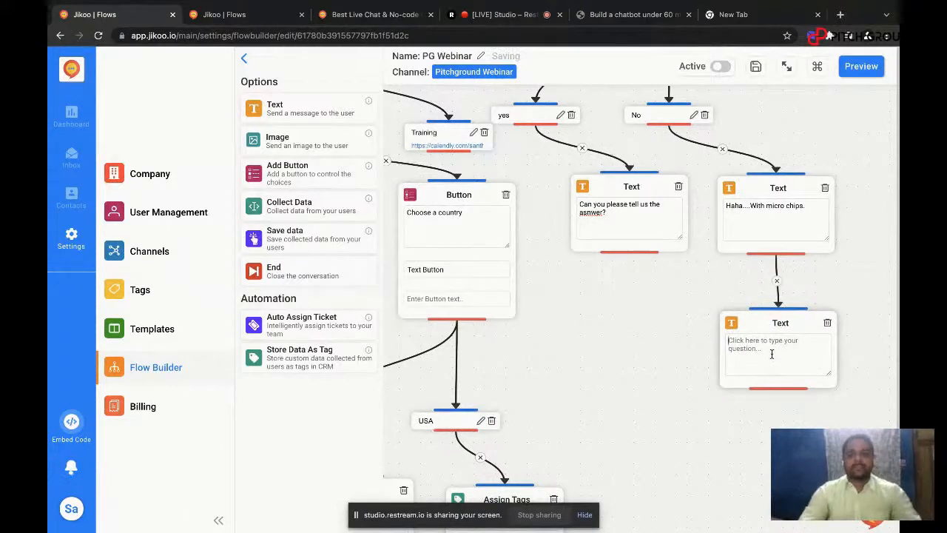
{"action": "type", "text": "Do you wa"}
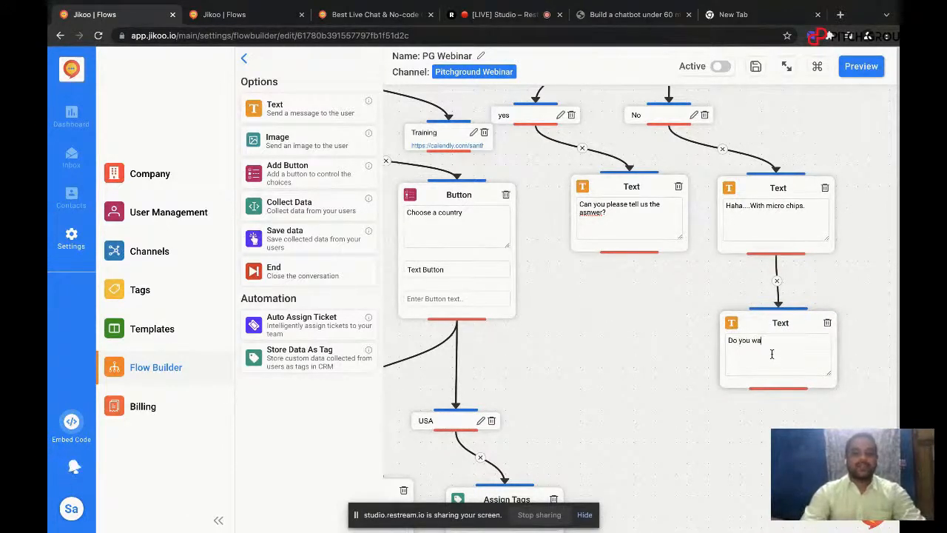
{"action": "type", "text": "nna k"}
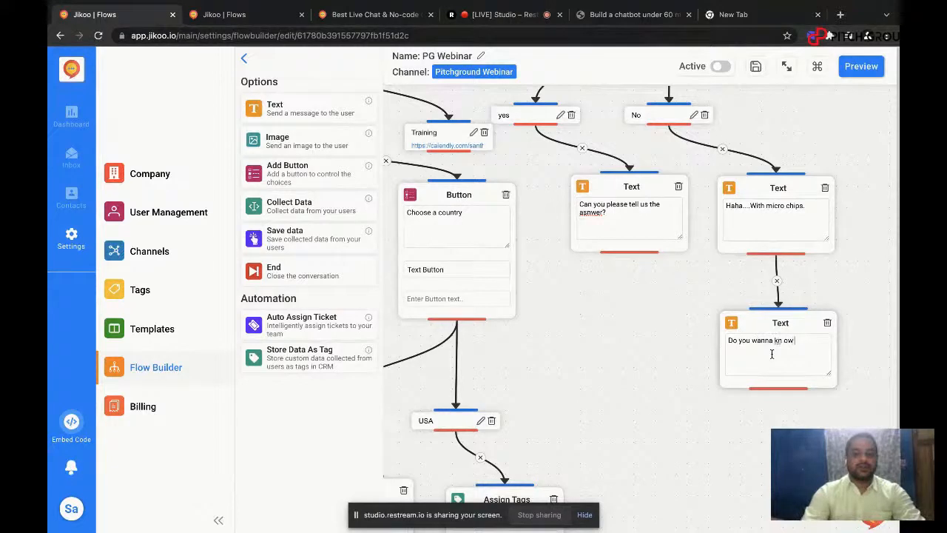
{"action": "type", "text": "now more"}
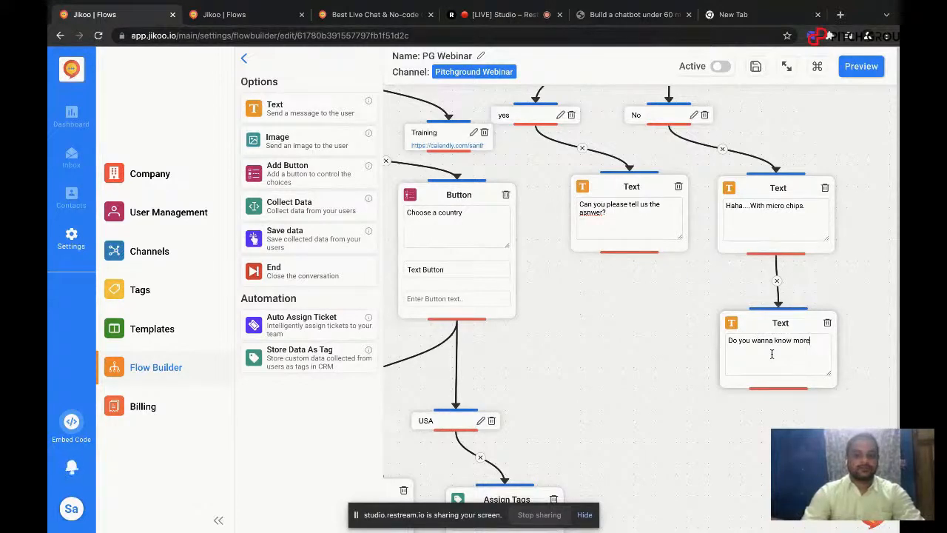
{"action": "type", "text": " about our s"}
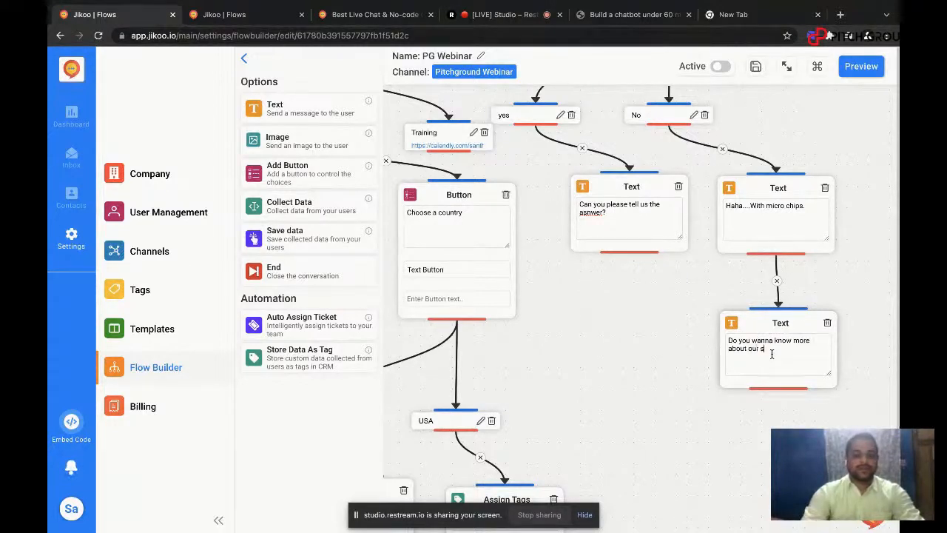
{"action": "type", "text": "ervices"}
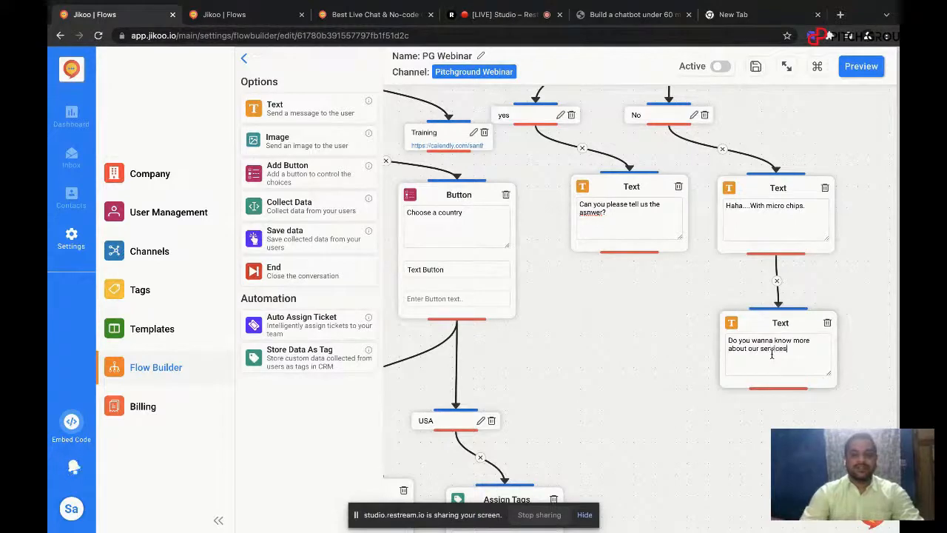
Step: Add a Button block below the services question, connect the question to it, and enter the prompt "Please choose"
{"action": "scroll", "coordinate": [700, 315], "scroll_direction": "down", "scroll_amount": 5}
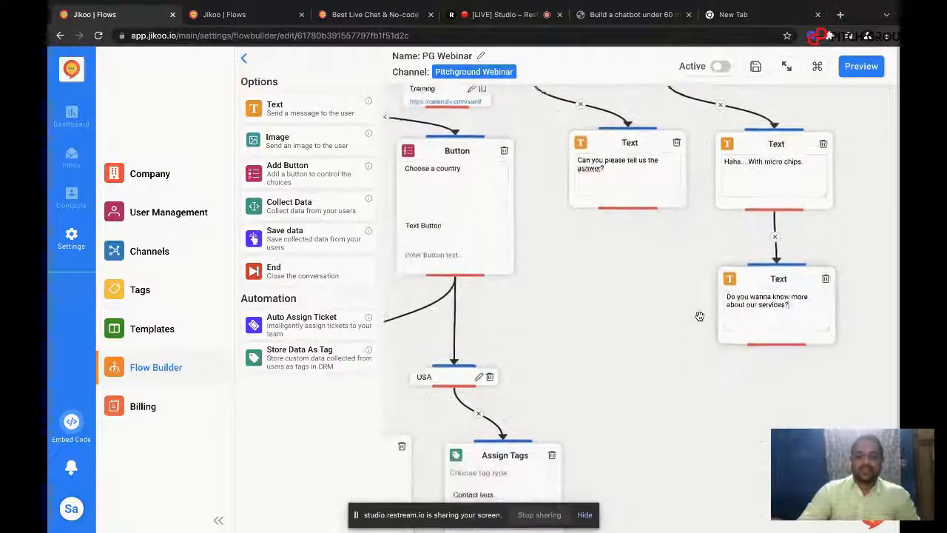
{"action": "mouse_move", "coordinate": [285, 177]}
{"action": "left_mouse_down"}
{"action": "mouse_move", "coordinate": [533, 222]}
{"action": "mouse_move", "coordinate": [791, 378]}
{"action": "mouse_move", "coordinate": [772, 326]}
{"action": "left_mouse_up"}
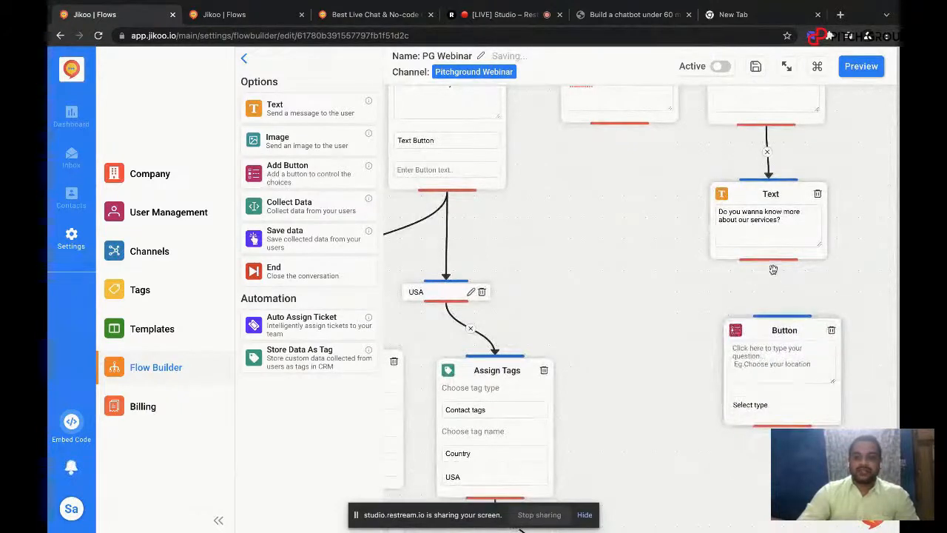
{"action": "left_click_drag", "start_coordinate": [770, 261], "coordinate": [781, 315]}
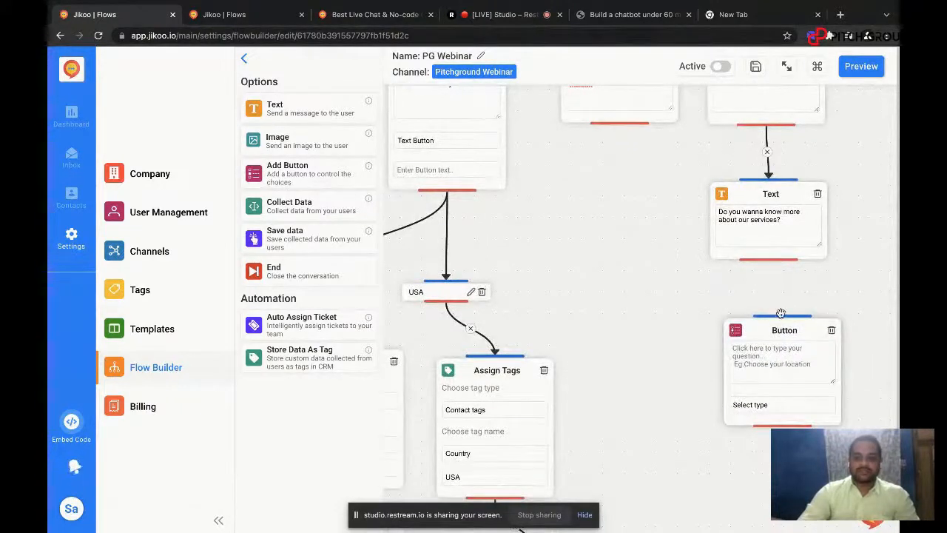
{"action": "left_click_drag", "start_coordinate": [771, 261], "coordinate": [781, 315]}
{"action": "left_click_drag", "start_coordinate": [727, 286], "coordinate": [695, 224]}
{"action": "left_click", "coordinate": [739, 297]}
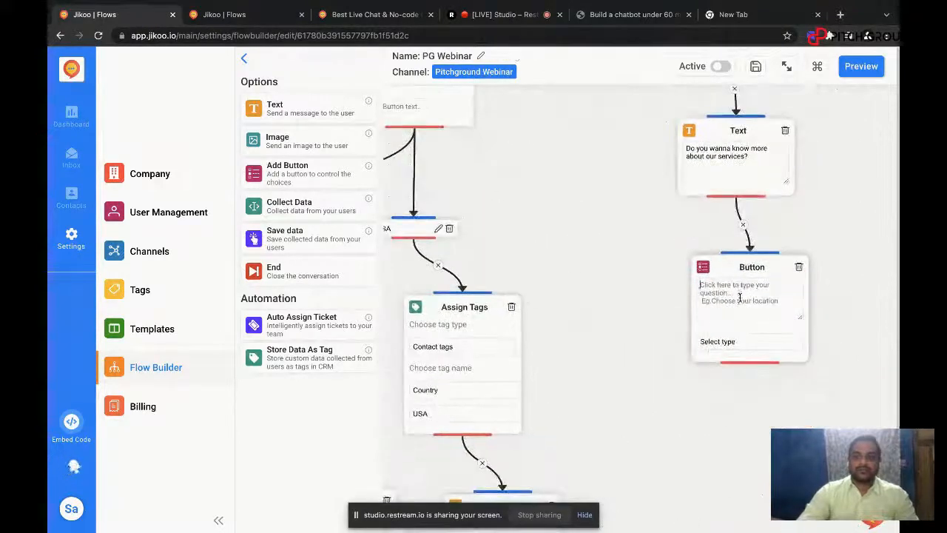
{"action": "type", "text": "Please choose"}
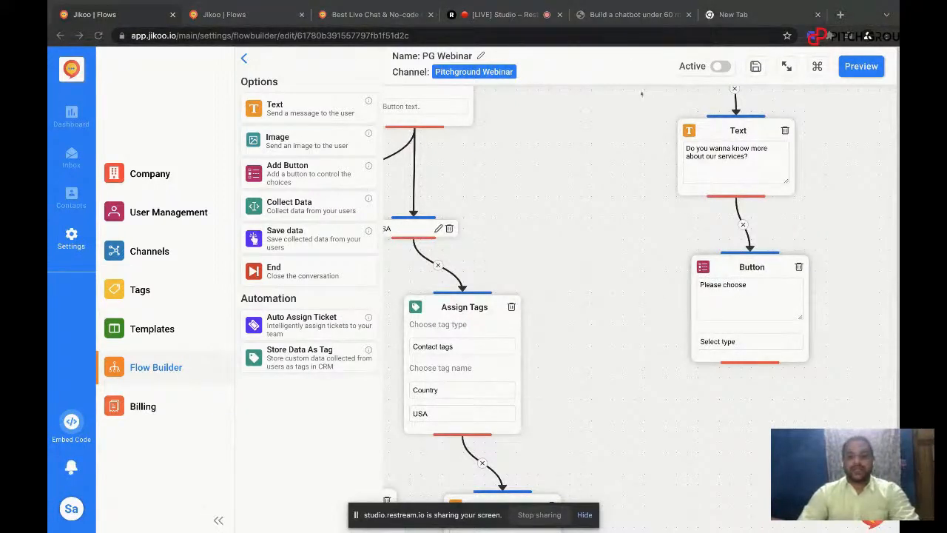
Step: Set the "Please choose" block's type to URL Button and add a "yes" option with the copied Calendly link as its target
{"action": "left_click", "coordinate": [738, 342]}
{"action": "left_click", "coordinate": [737, 342]}
{"action": "left_click", "coordinate": [736, 342]}
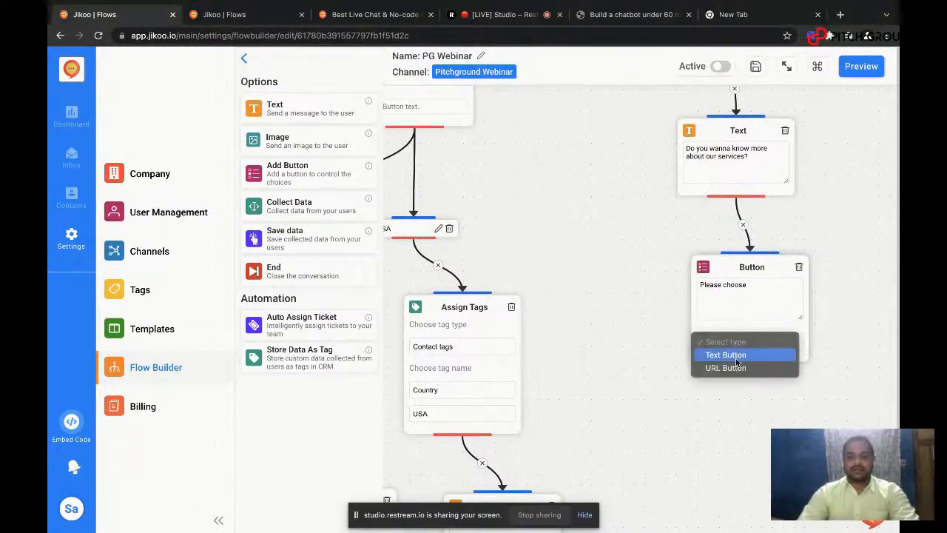
{"action": "left_click", "coordinate": [738, 368]}
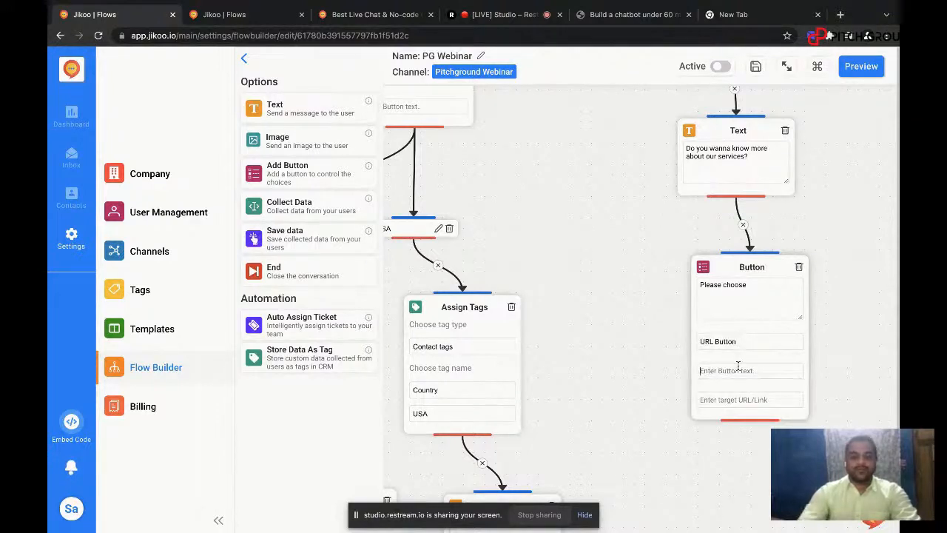
{"action": "type", "text": "yes"}
{"action": "key", "text": "ctrl+v"}
{"action": "key", "text": "Return"}
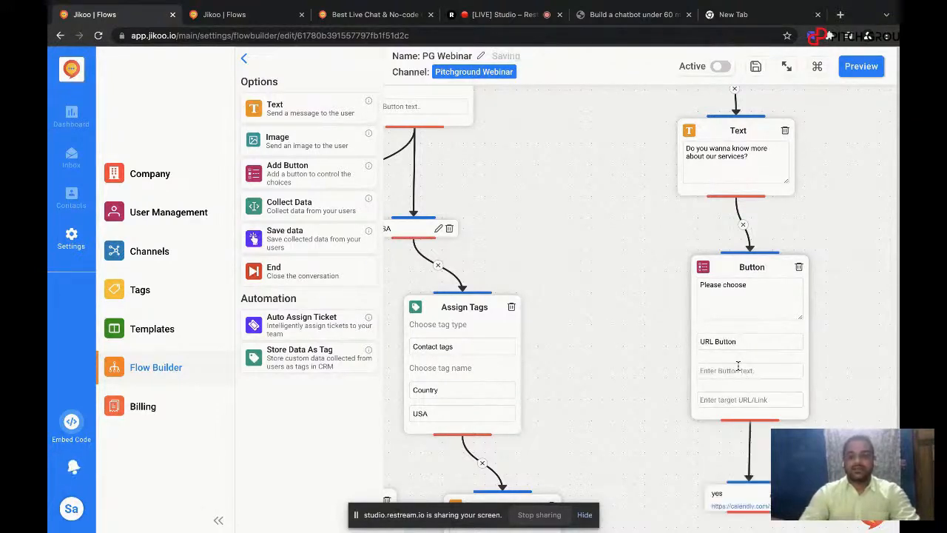
Step: Switch the "Please choose" block's type to Text Button and add a "No" option
{"action": "left_click", "coordinate": [740, 369]}
{"action": "type", "text": "No"}
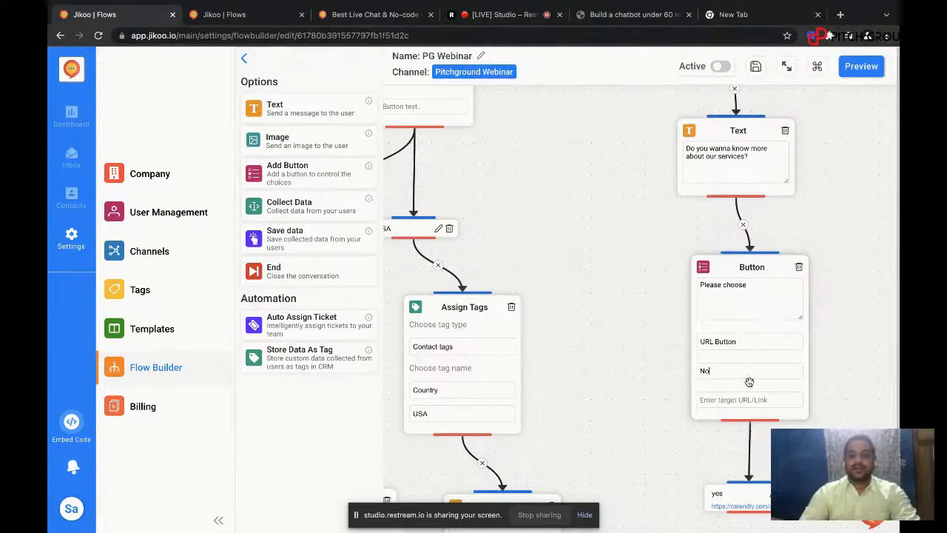
{"action": "left_click", "coordinate": [725, 341]}
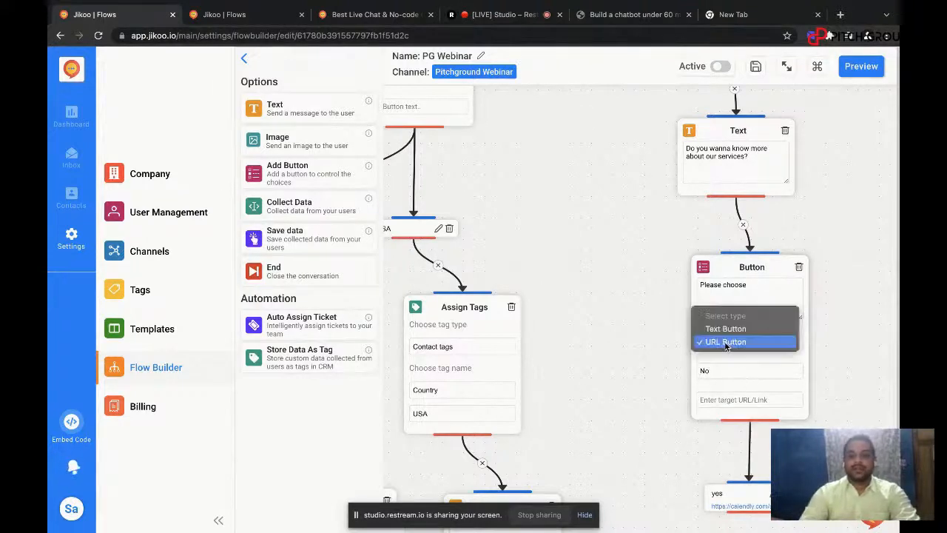
{"action": "left_click", "coordinate": [724, 331]}
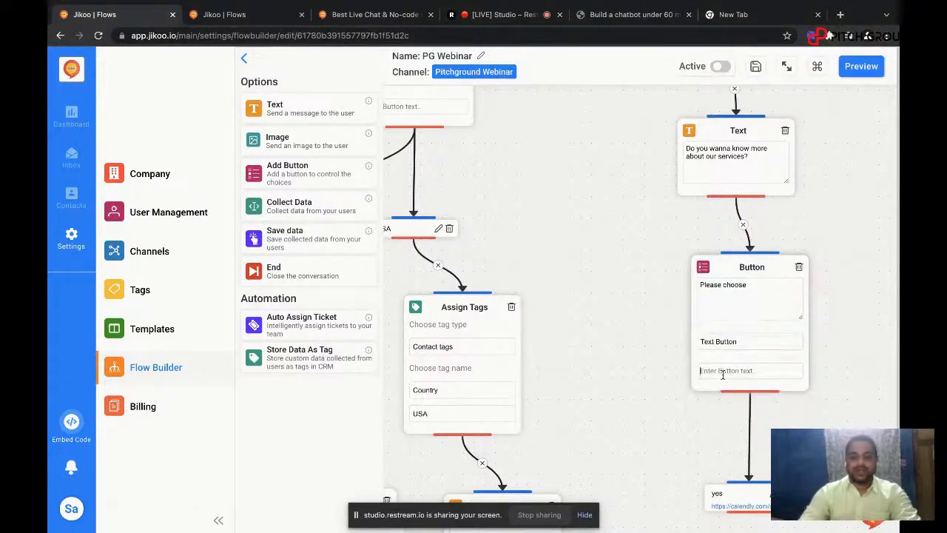
{"action": "type", "text": "No"}
{"action": "key", "text": "Return"}
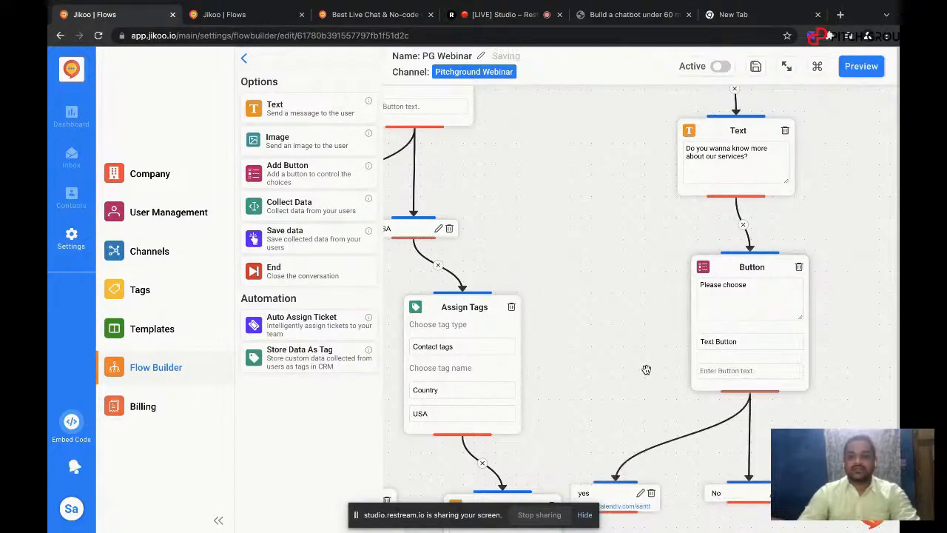
Step: Test the services question in the preview by choosing Just Surfing, No and yes, and return to the flow from the linked Calendly page
{"action": "scroll", "coordinate": [646, 368], "scroll_direction": "down", "scroll_amount": 1}
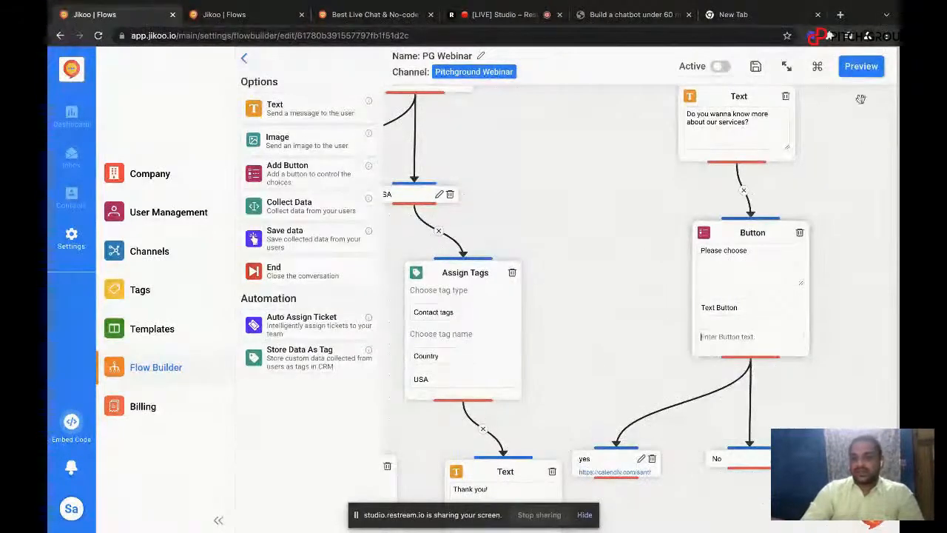
{"action": "left_click", "coordinate": [861, 66]}
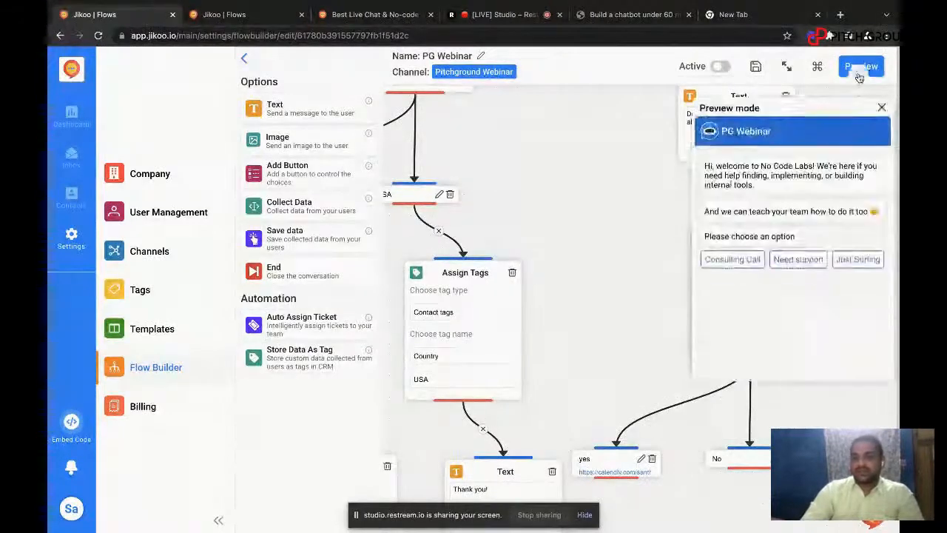
{"action": "left_click", "coordinate": [865, 249]}
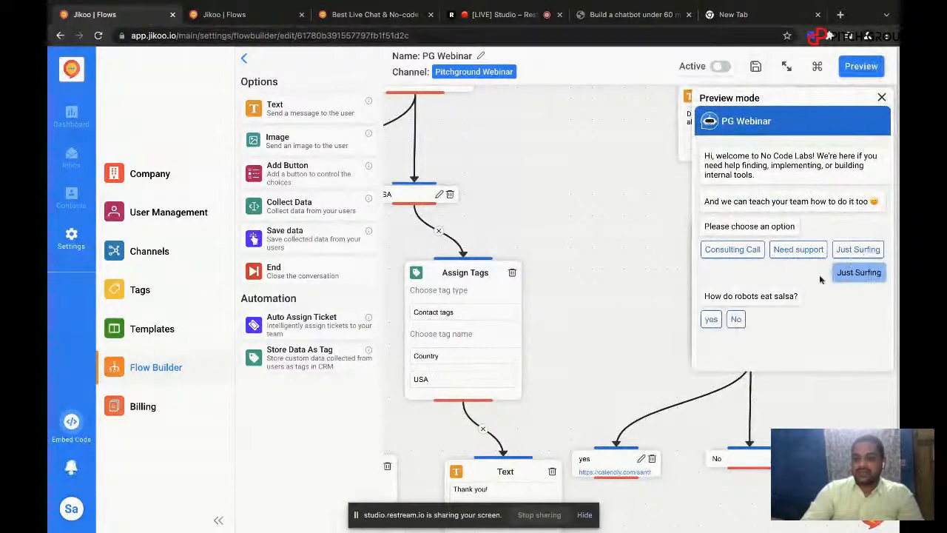
{"action": "left_click", "coordinate": [736, 323]}
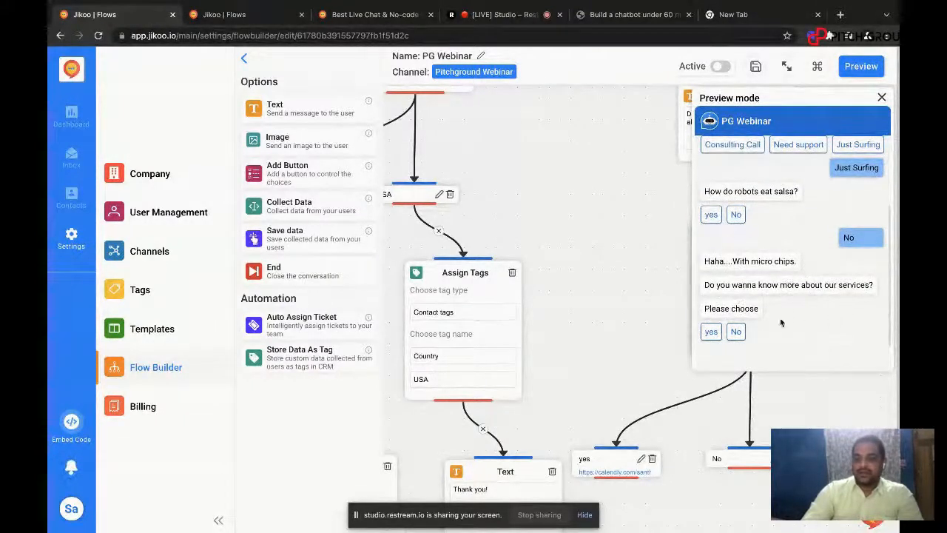
{"action": "left_click", "coordinate": [711, 331]}
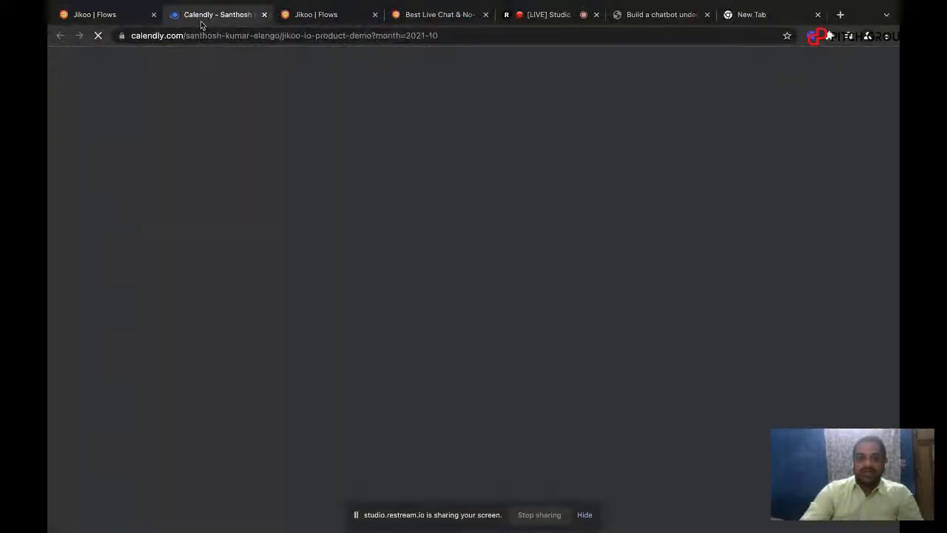
{"action": "left_click", "coordinate": [118, 15]}
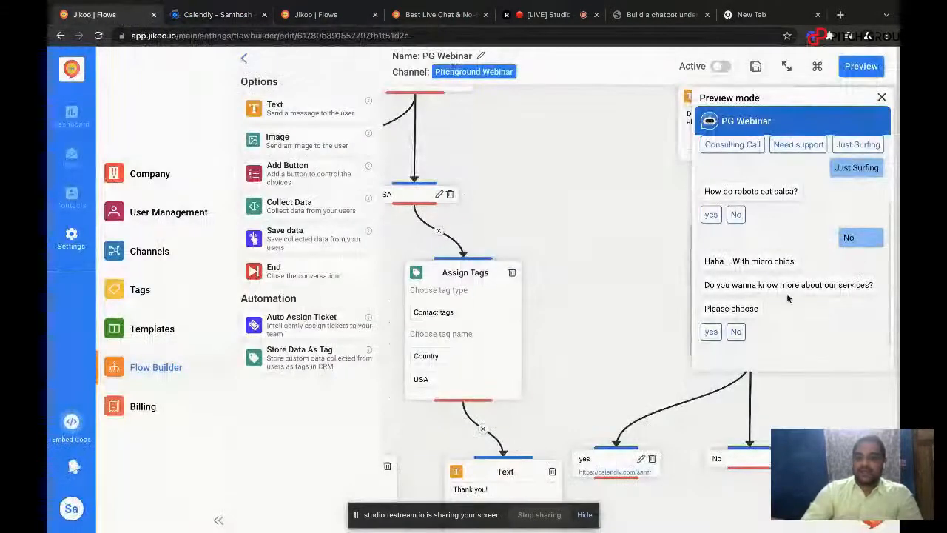
Step: Review the conversation from its beginning, close the preview, and set the PG Webinar flow to active
{"action": "scroll", "coordinate": [788, 298], "scroll_direction": "up", "scroll_amount": 2}
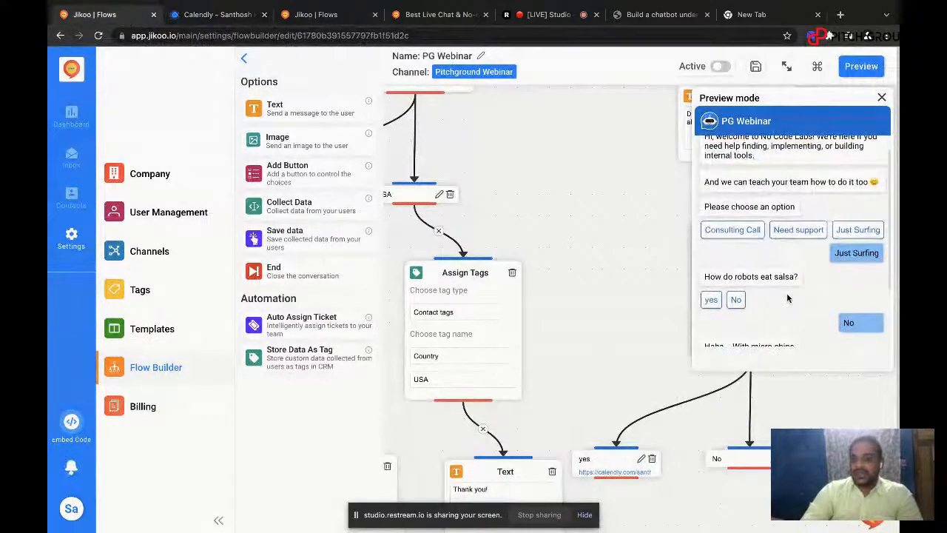
{"action": "scroll", "coordinate": [789, 299], "scroll_direction": "up", "scroll_amount": 1}
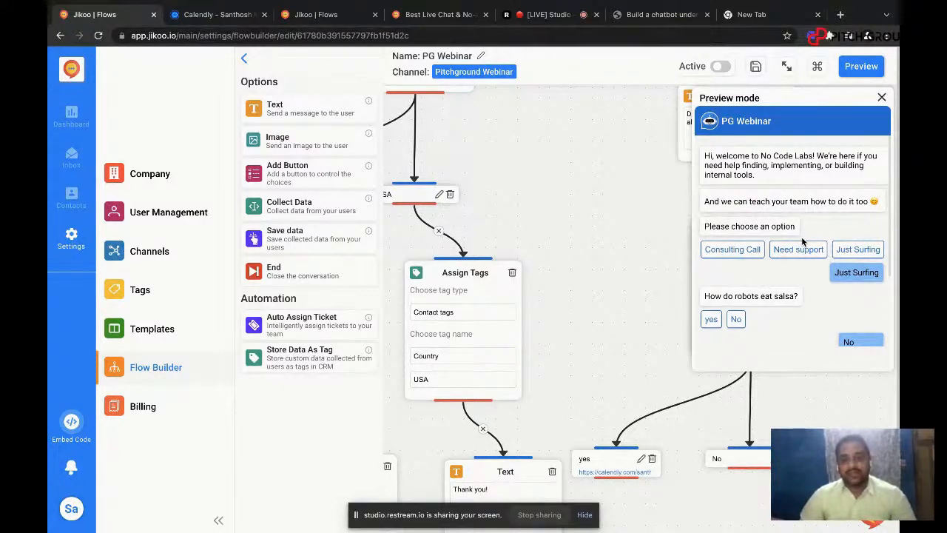
{"action": "left_click", "coordinate": [882, 98]}
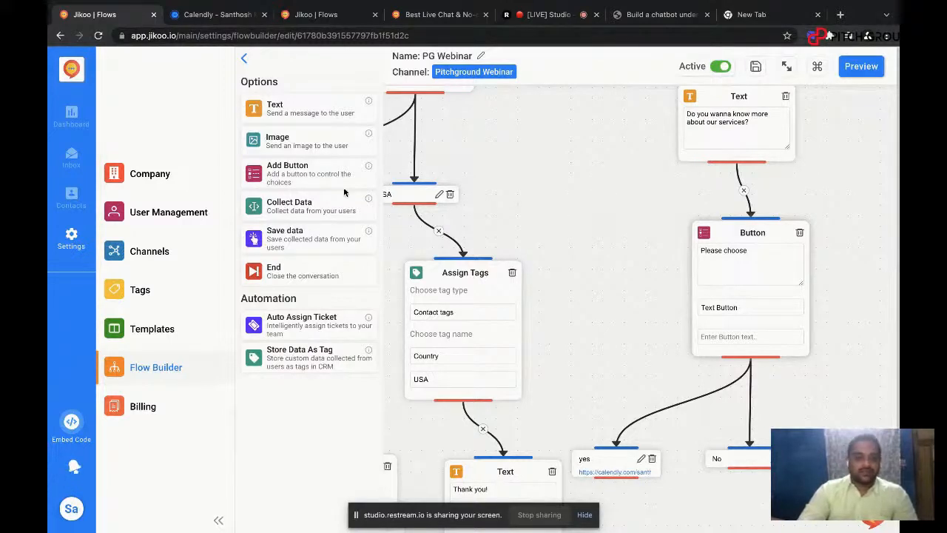
Step: Copy the live chat embed code of the Pitchground Webinar channel and close the code window
{"action": "left_click", "coordinate": [134, 256]}
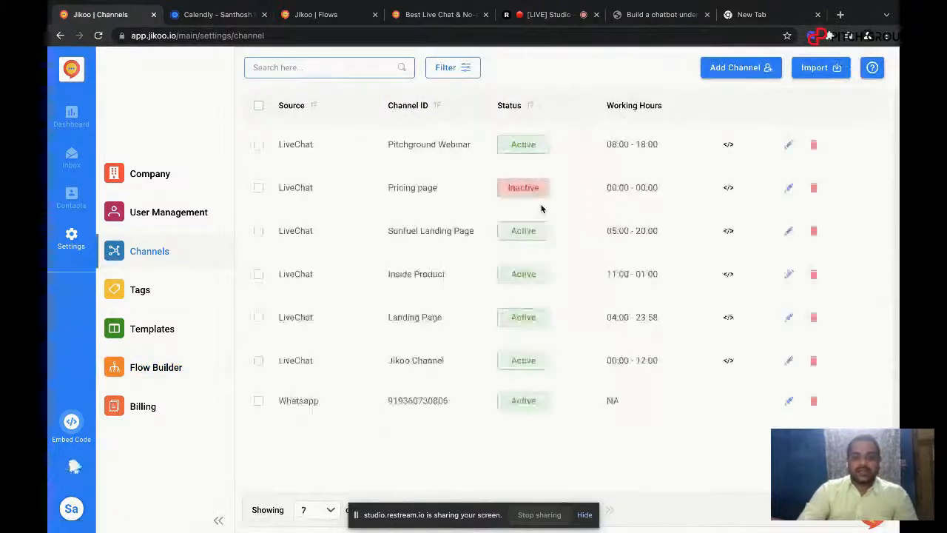
{"action": "left_click", "coordinate": [729, 147]}
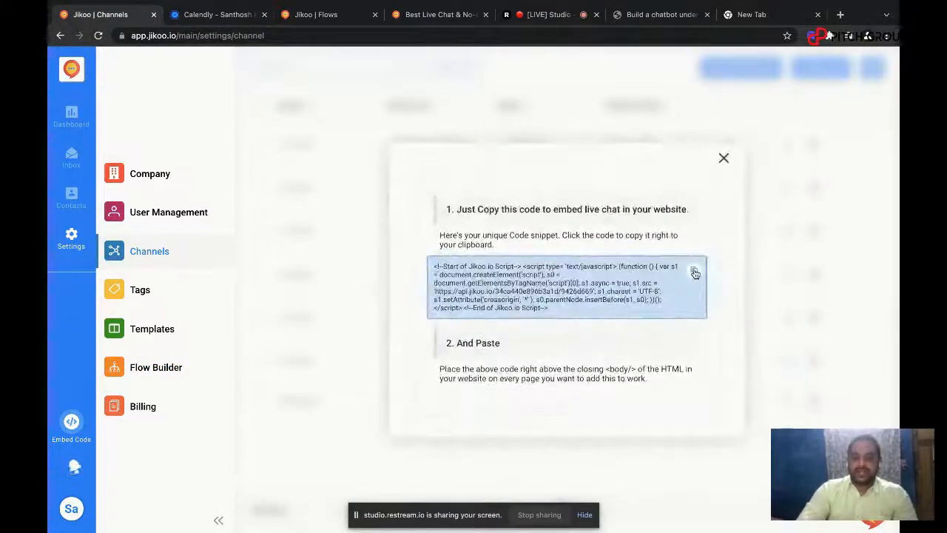
{"action": "left_click", "coordinate": [695, 274]}
{"action": "left_click", "coordinate": [724, 158]}
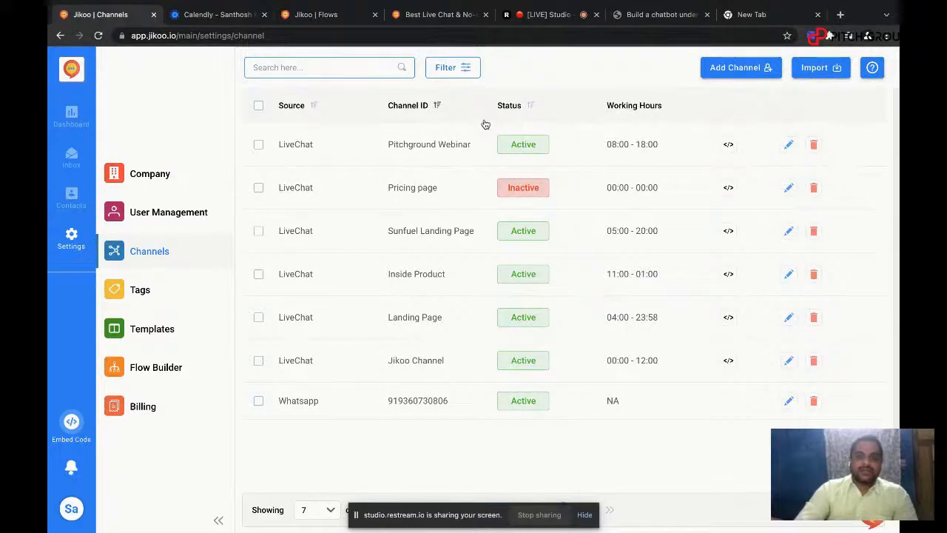
Step: Switch to the Unicorn Platform builder and open the custom code settings of the jikoochattest website
{"action": "key", "text": "ctrl+Right"}
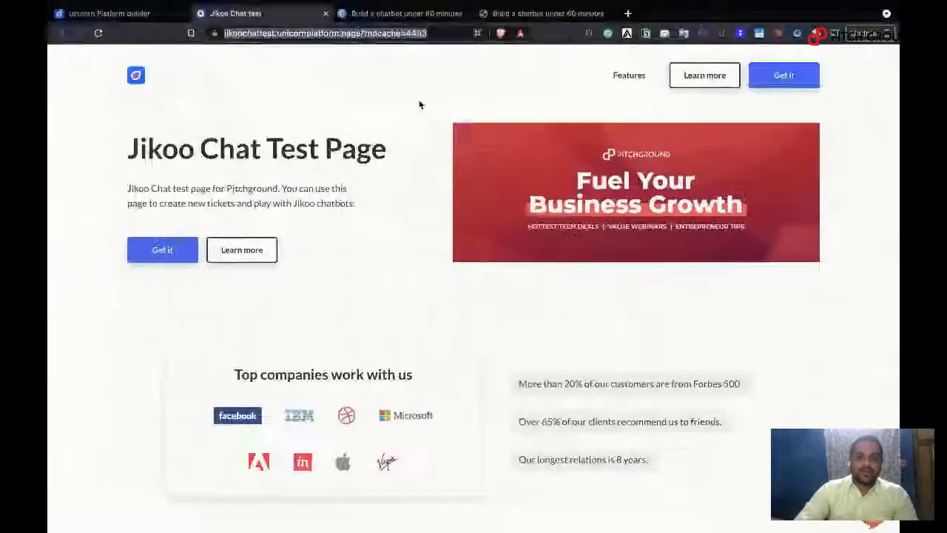
{"action": "left_click", "coordinate": [364, 14]}
{"action": "left_click", "coordinate": [248, 13]}
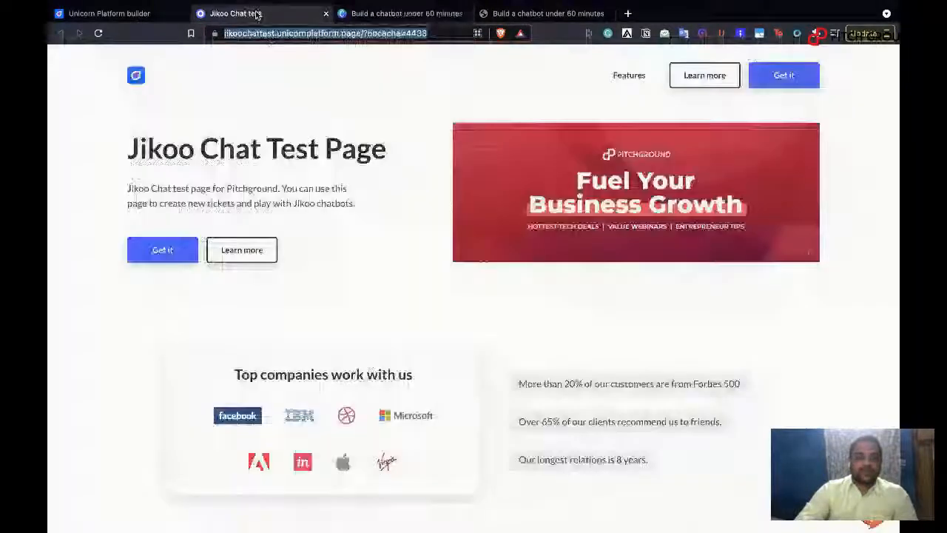
{"action": "left_click", "coordinate": [125, 16]}
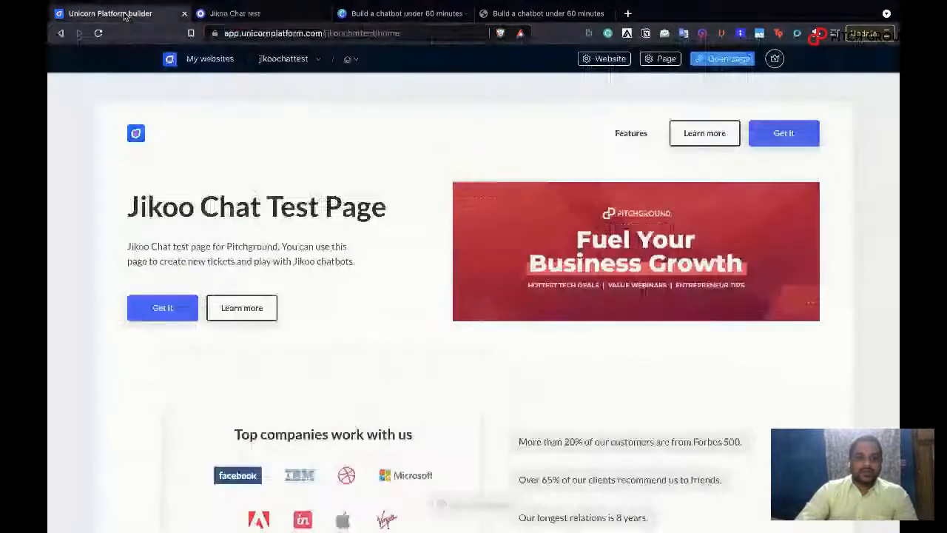
{"action": "left_click", "coordinate": [603, 59]}
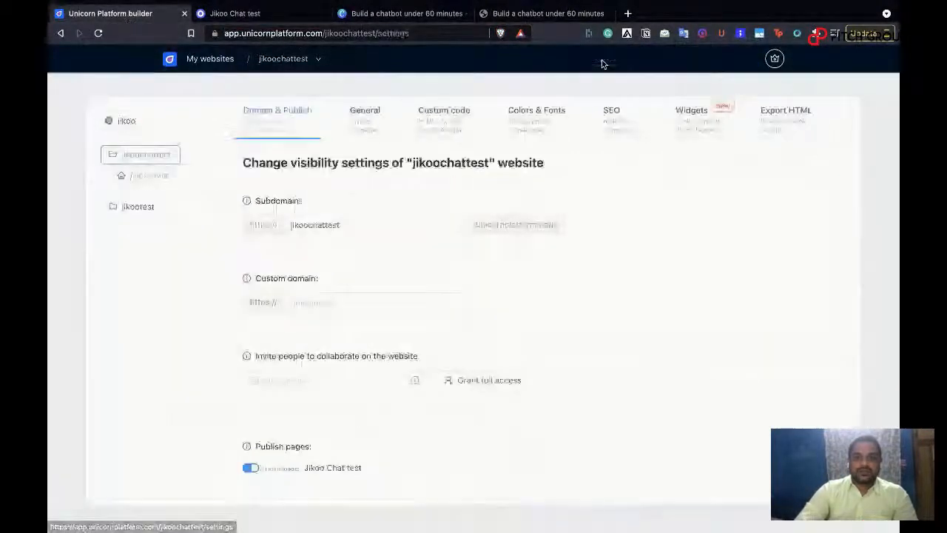
{"action": "left_click", "coordinate": [444, 118]}
Step: Paste the copied Jikoo script into the website's <head> custom HTML code and save it
{"action": "left_click", "coordinate": [398, 243]}
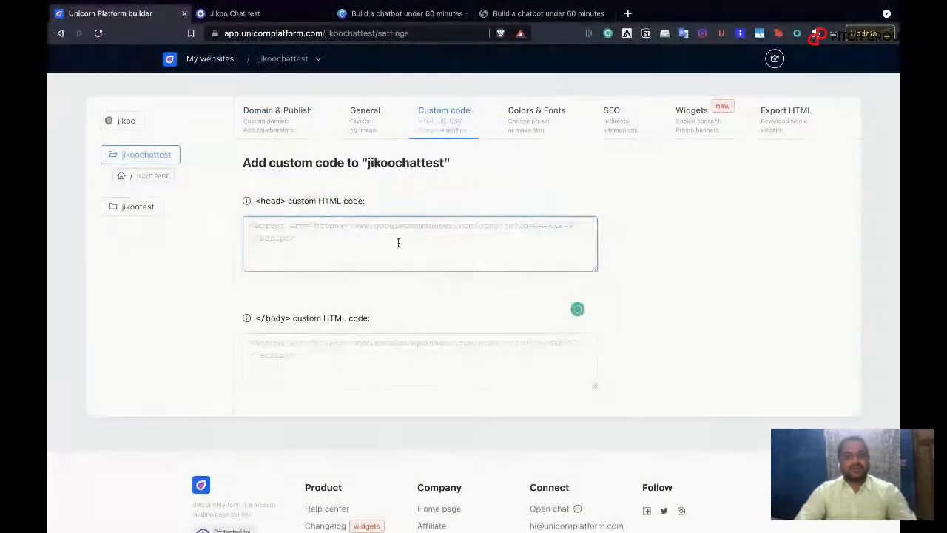
{"action": "key", "text": "ctrl+v"}
{"action": "scroll", "coordinate": [398, 243], "scroll_direction": "down", "scroll_amount": 1}
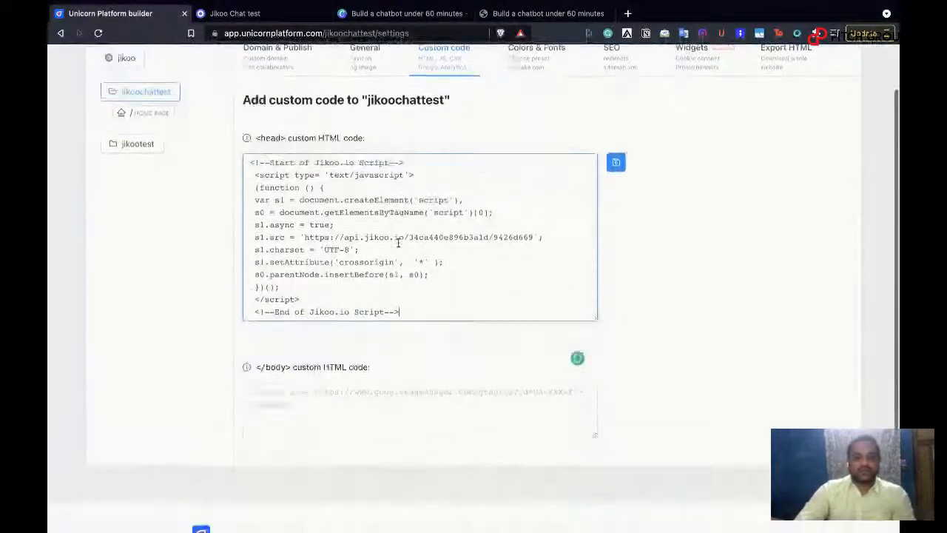
{"action": "left_click", "coordinate": [617, 165]}
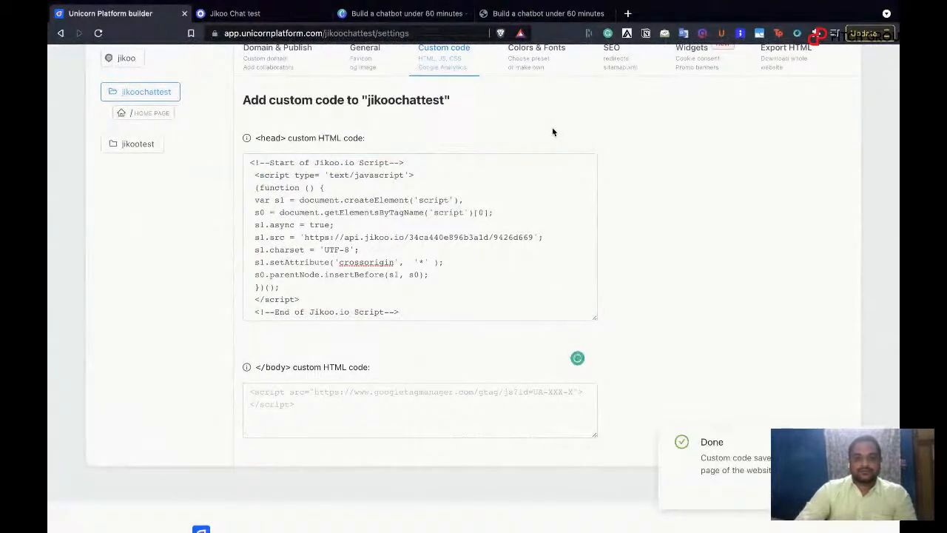
Step: Open the live Jikoo Chat test page of the jikoochattest website and look through it for the chat widget
{"action": "scroll", "coordinate": [552, 132], "scroll_direction": "up", "scroll_amount": 1}
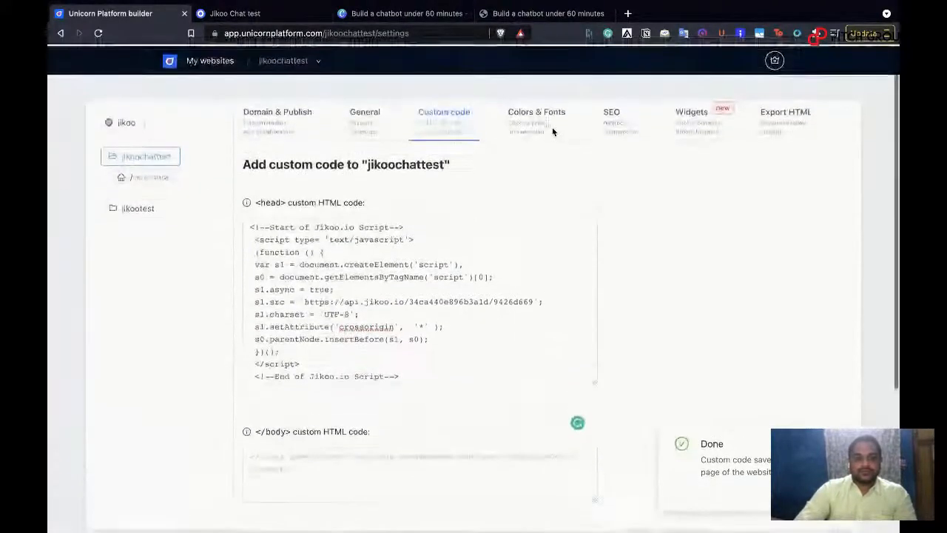
{"action": "left_click", "coordinate": [319, 62]}
{"action": "left_click", "coordinate": [345, 131]}
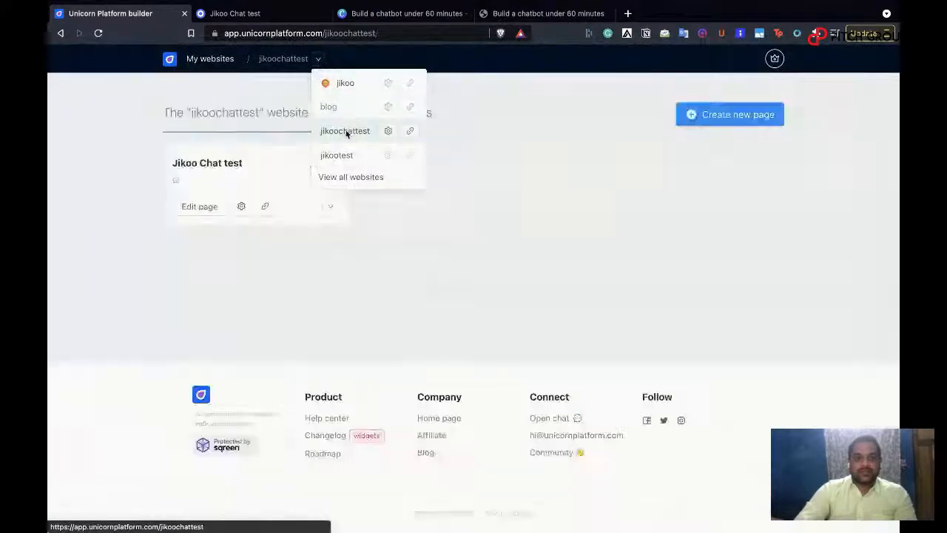
{"action": "left_click", "coordinate": [266, 207]}
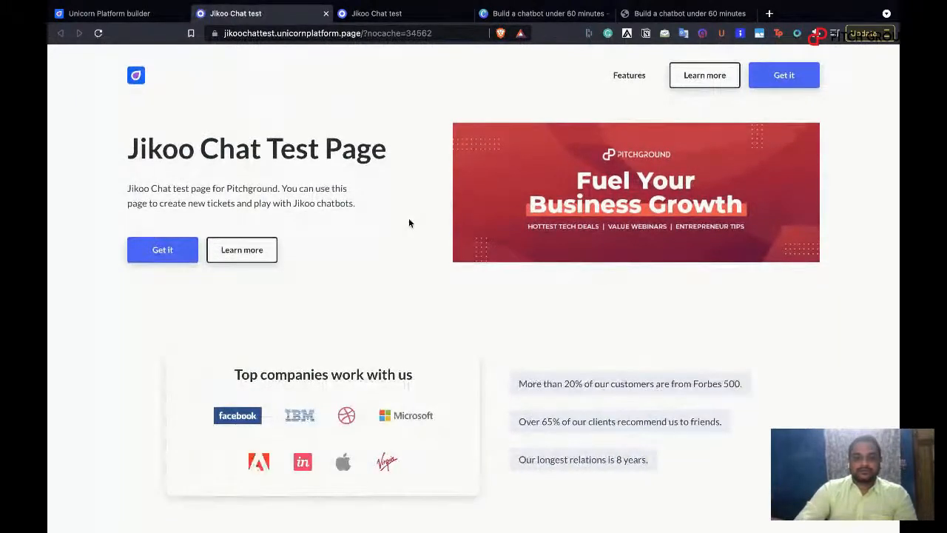
{"action": "scroll", "coordinate": [410, 223], "scroll_direction": "down", "scroll_amount": 5}
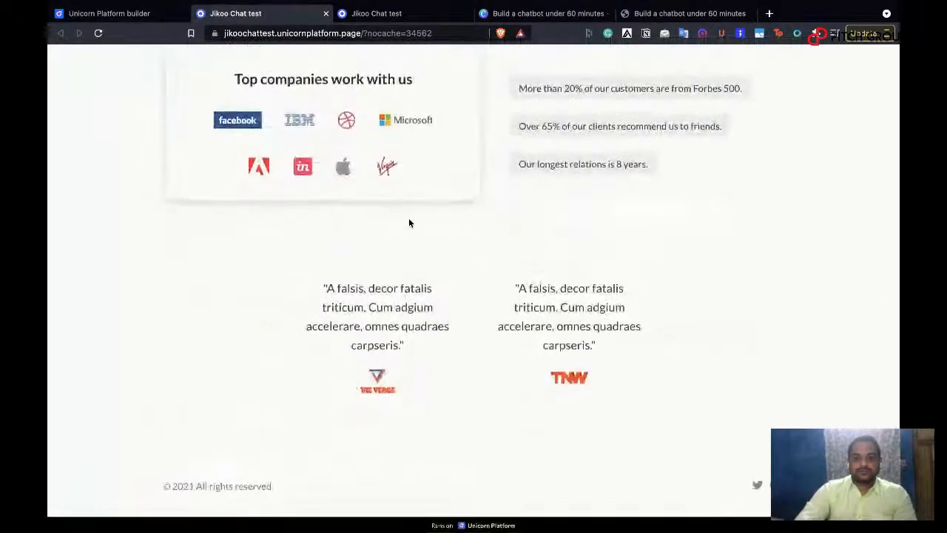
{"action": "scroll", "coordinate": [409, 223], "scroll_direction": "up", "scroll_amount": 5}
{"action": "scroll", "coordinate": [410, 223], "scroll_direction": "down", "scroll_amount": 5}
{"action": "scroll", "coordinate": [409, 223], "scroll_direction": "up", "scroll_amount": 5}
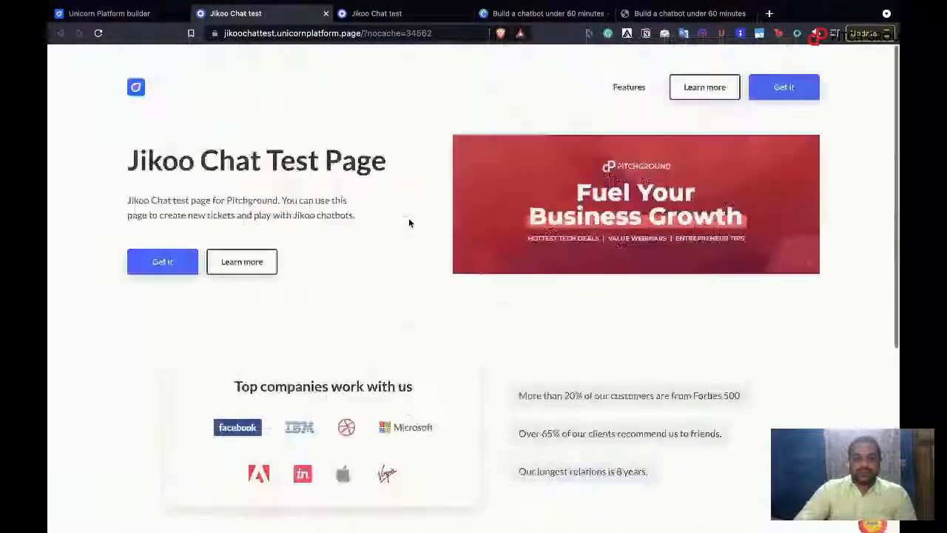
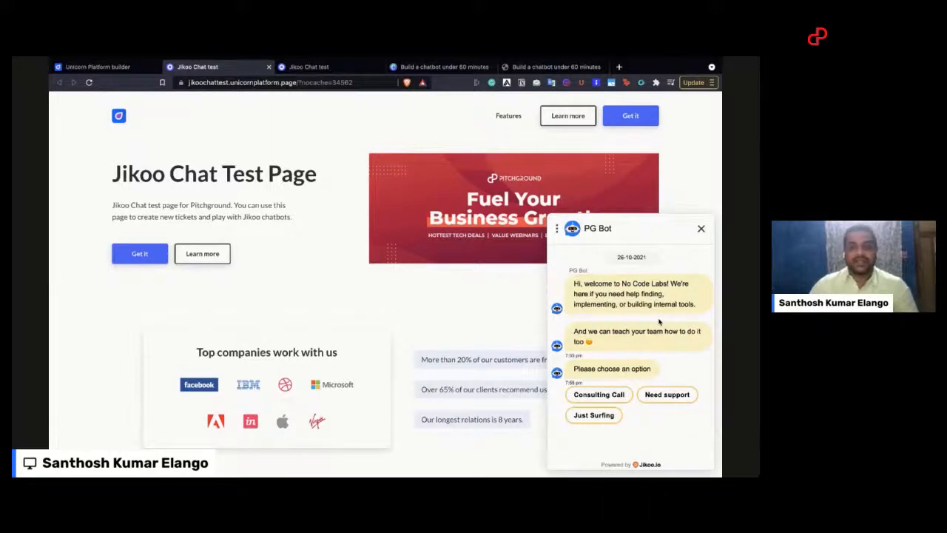
Step: Try the PG Bot chat on the test page by choosing Consulting Call, Implementation and India
{"action": "left_click", "coordinate": [611, 397]}
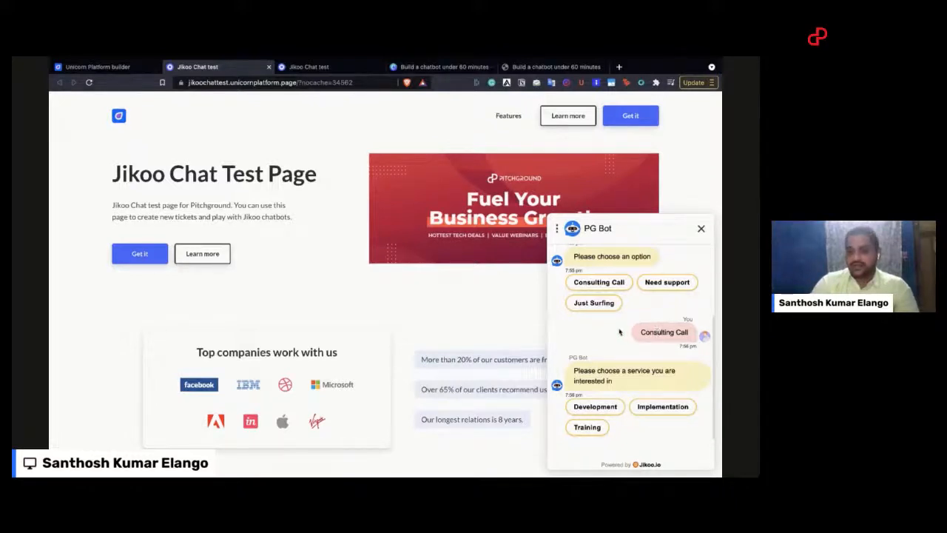
{"action": "scroll", "coordinate": [629, 331], "scroll_direction": "down", "scroll_amount": 1}
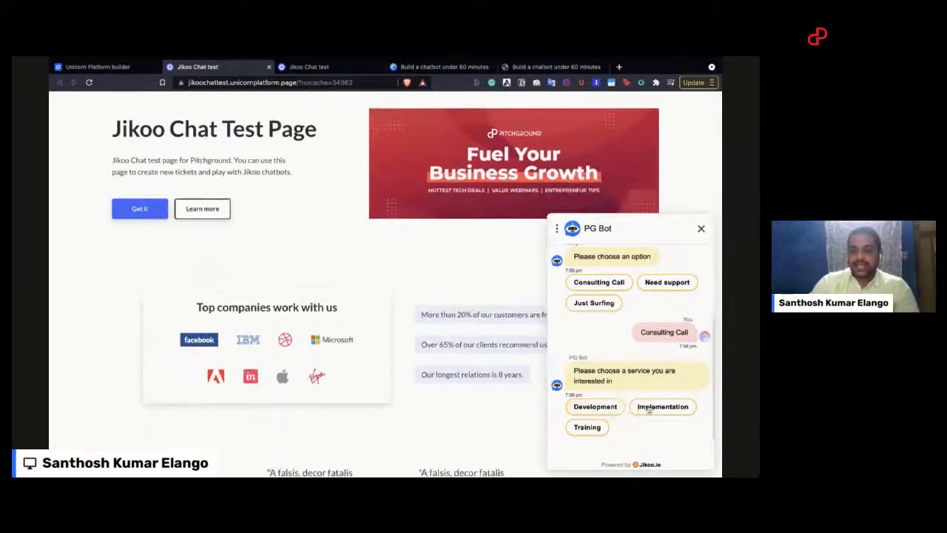
{"action": "left_click", "coordinate": [664, 407]}
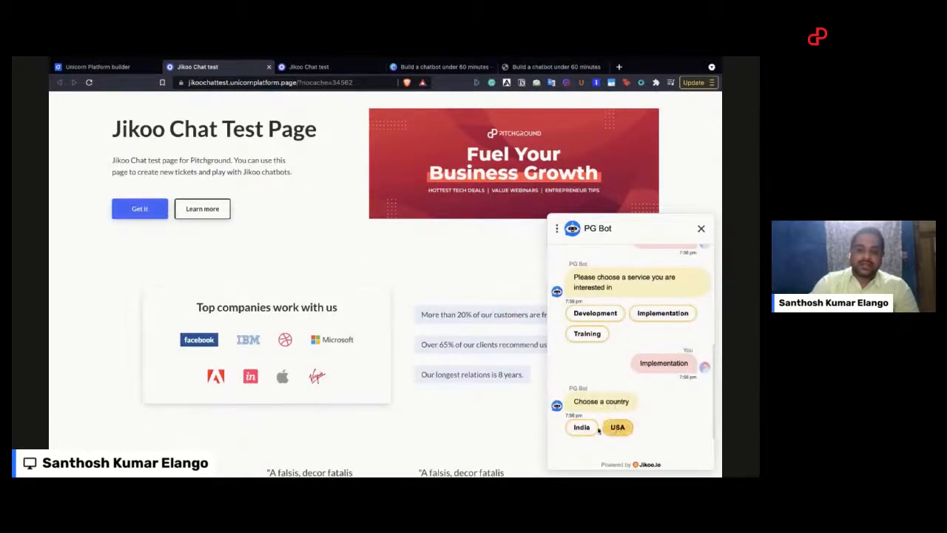
{"action": "left_click", "coordinate": [587, 429]}
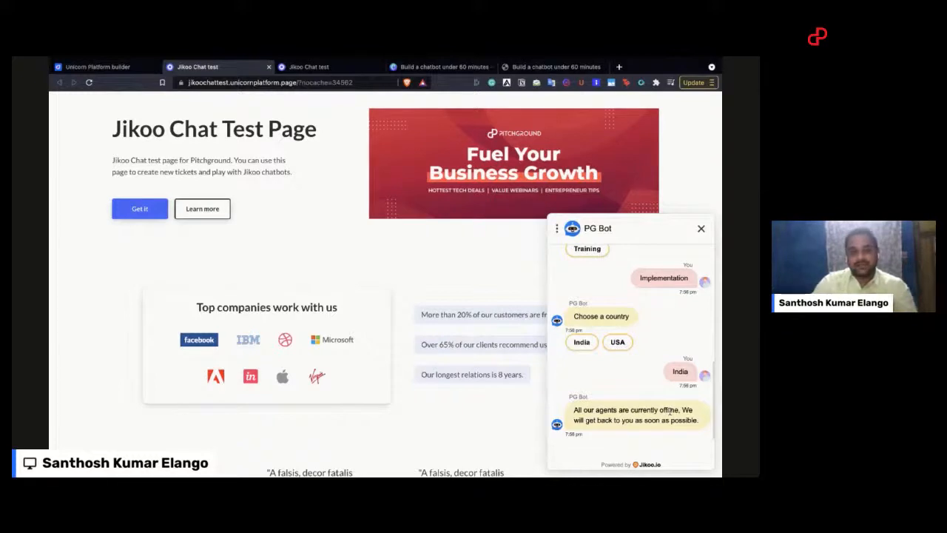
Step: Choose Development from the earlier service options in the chat and submit the visitor's name and phone number
{"action": "scroll", "coordinate": [676, 342], "scroll_direction": "up", "scroll_amount": 3}
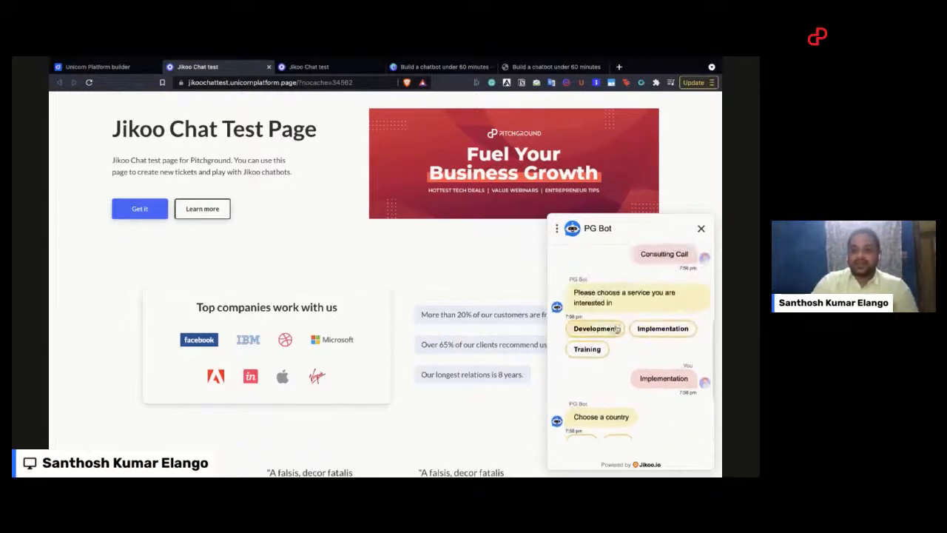
{"action": "left_click", "coordinate": [605, 330]}
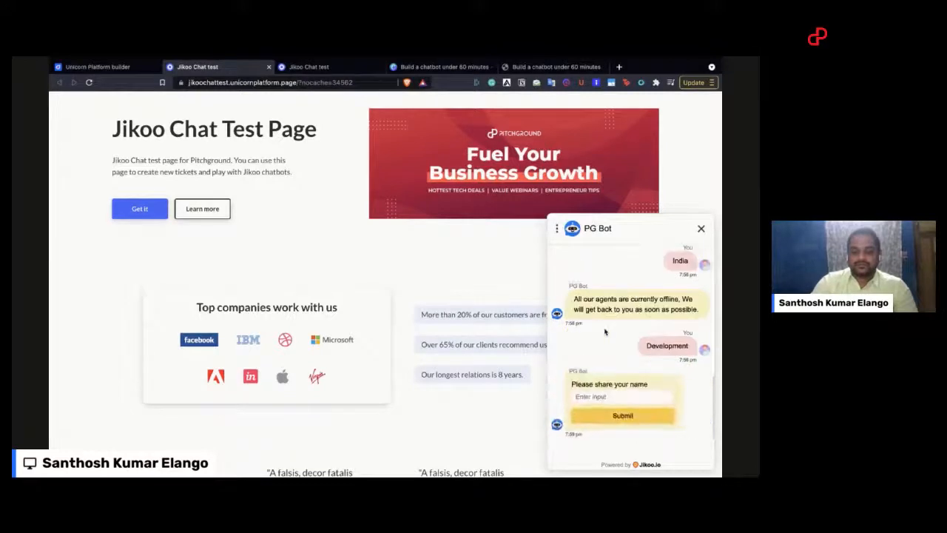
{"action": "left_click", "coordinate": [610, 396]}
{"action": "type", "text": "S"}
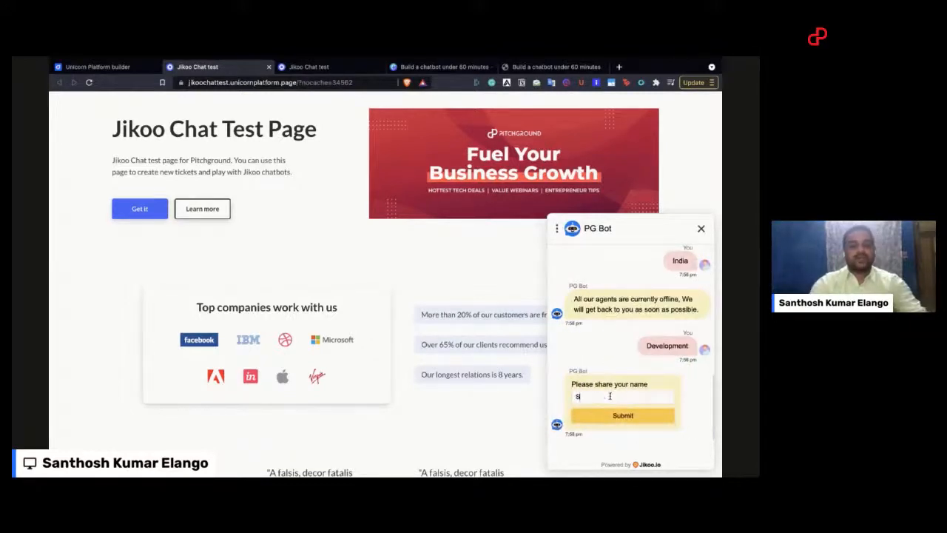
{"action": "type", "text": "anthosh"}
{"action": "left_click", "coordinate": [630, 416]}
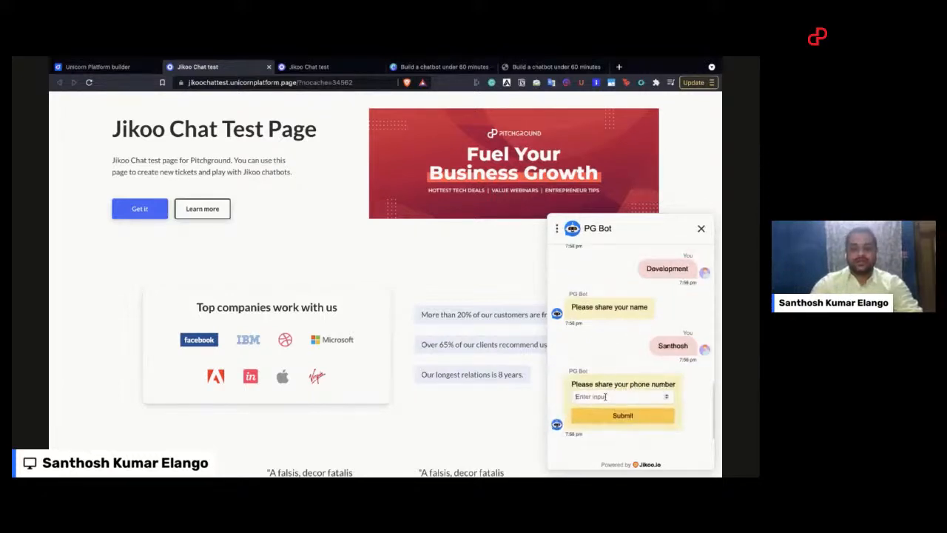
{"action": "type", "text": "9090909090"}
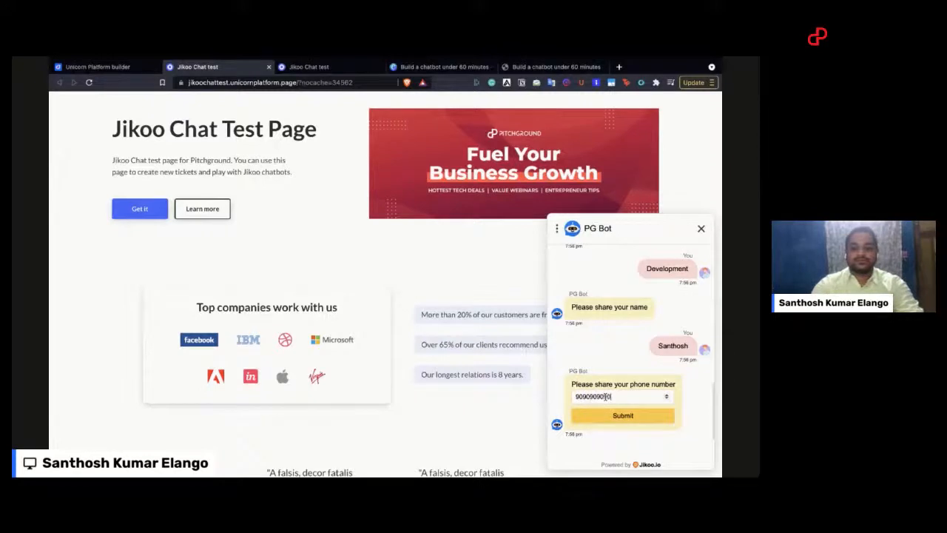
{"action": "left_click", "coordinate": [610, 417]}
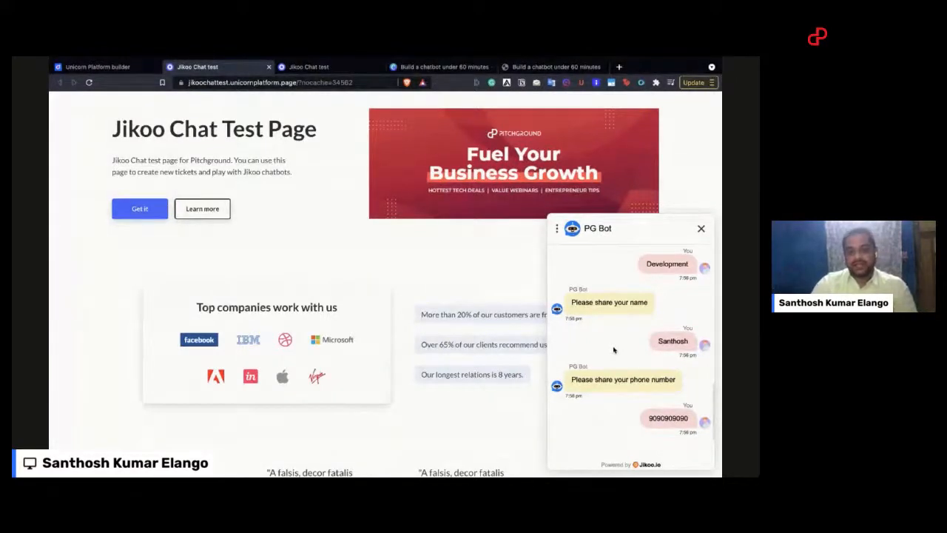
Step: Choose Just Surfing in the chat, answer No to the salsa question and yes to learning more about the services
{"action": "scroll", "coordinate": [614, 350], "scroll_direction": "up", "scroll_amount": 5}
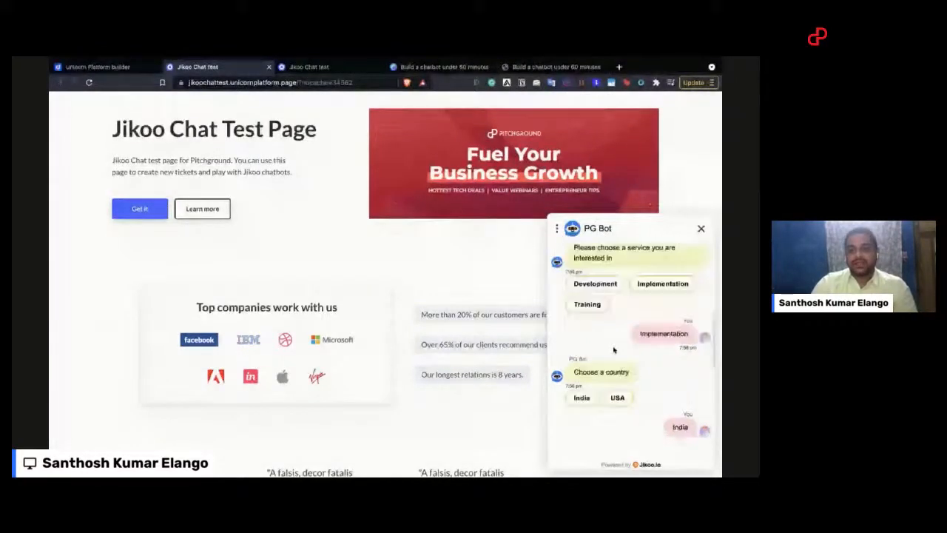
{"action": "scroll", "coordinate": [613, 350], "scroll_direction": "up", "scroll_amount": 5}
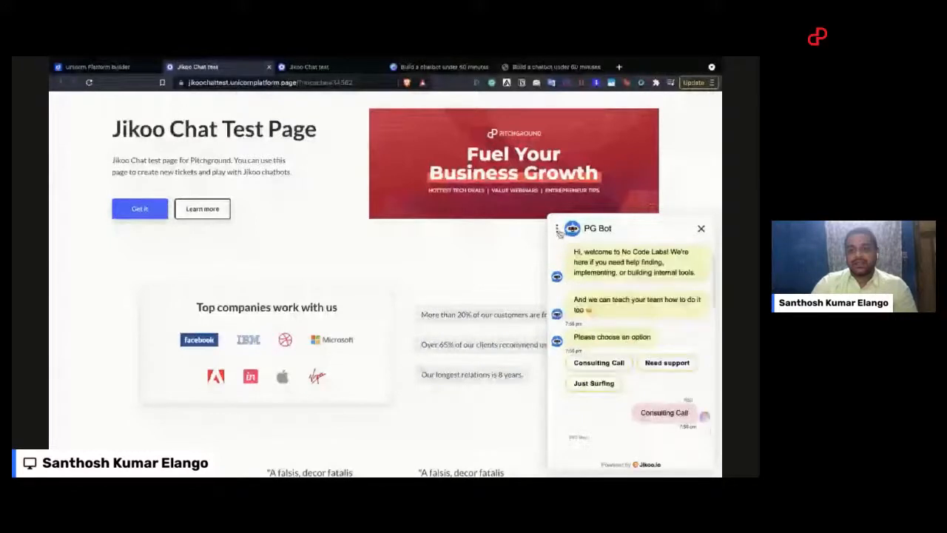
{"action": "left_click", "coordinate": [557, 229]}
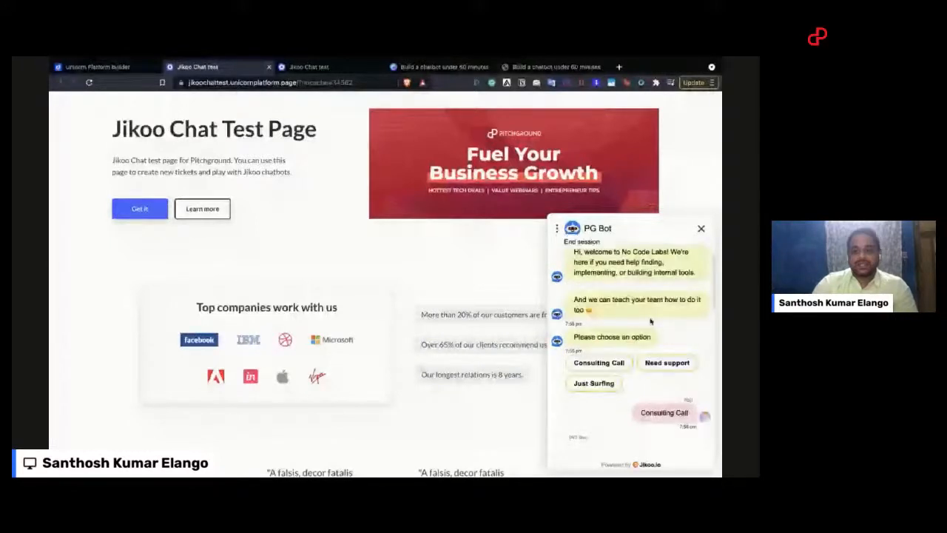
{"action": "scroll", "coordinate": [635, 335], "scroll_direction": "down", "scroll_amount": 2}
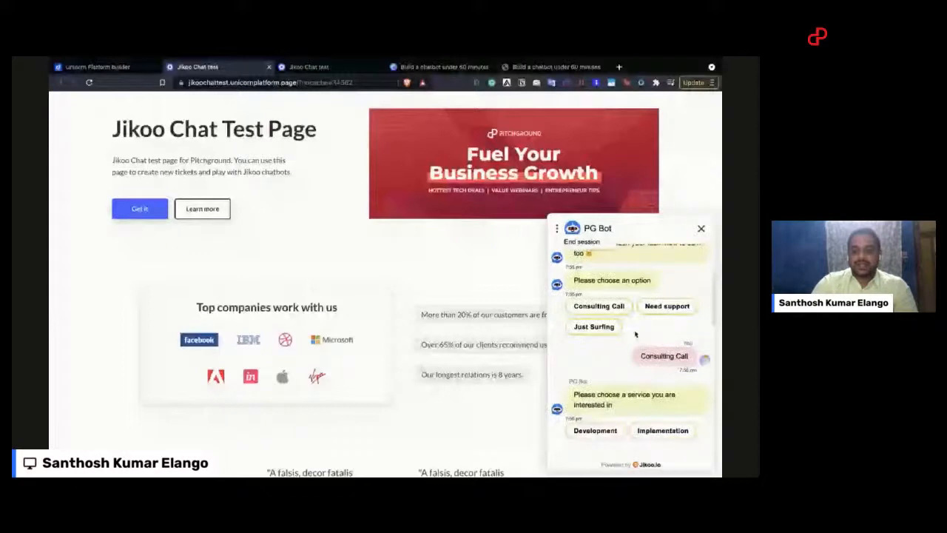
{"action": "scroll", "coordinate": [599, 330], "scroll_direction": "down", "scroll_amount": 5}
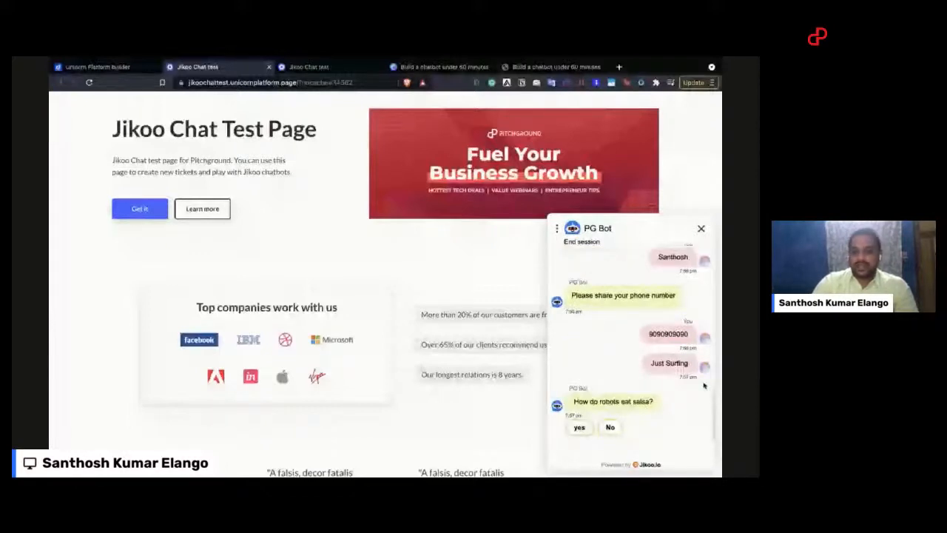
{"action": "left_click", "coordinate": [610, 428]}
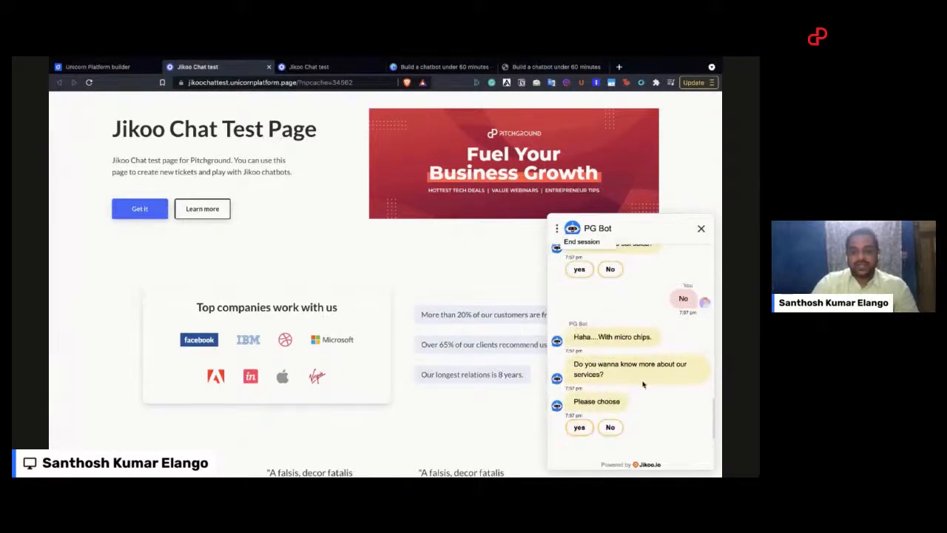
{"action": "left_click", "coordinate": [579, 427]}
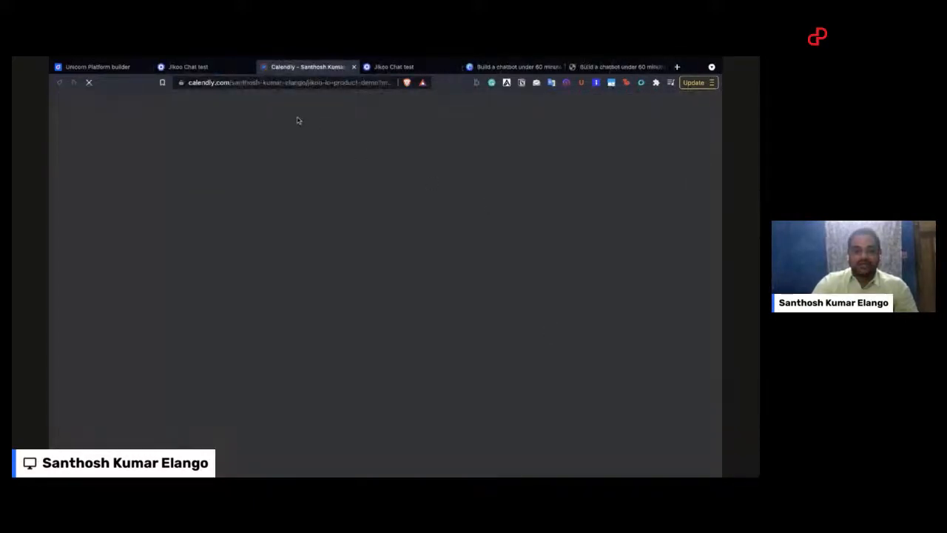
Step: Return to the test page, then switch to the Jikoo inbox and open the newest unassigned ticket
{"action": "left_click", "coordinate": [206, 67]}
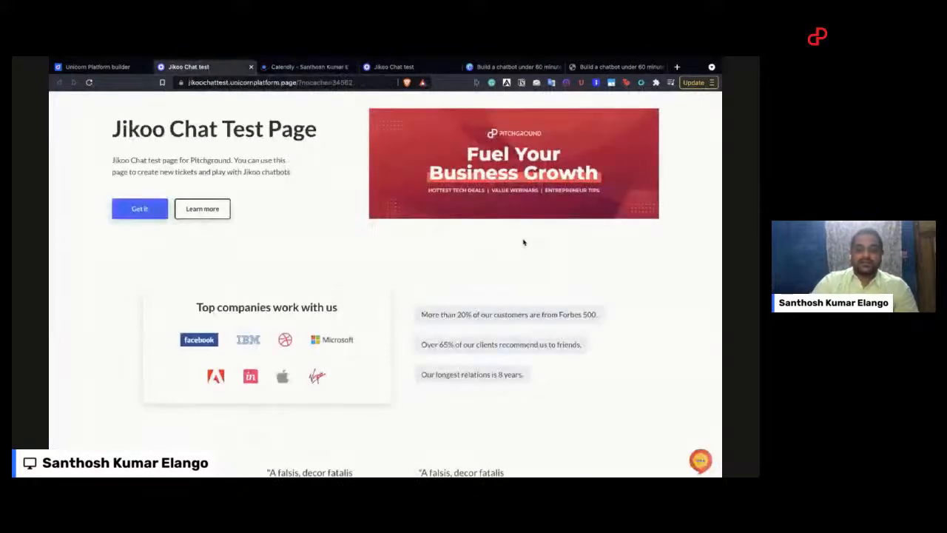
{"action": "scroll", "coordinate": [523, 242], "scroll_direction": "up", "scroll_amount": 1}
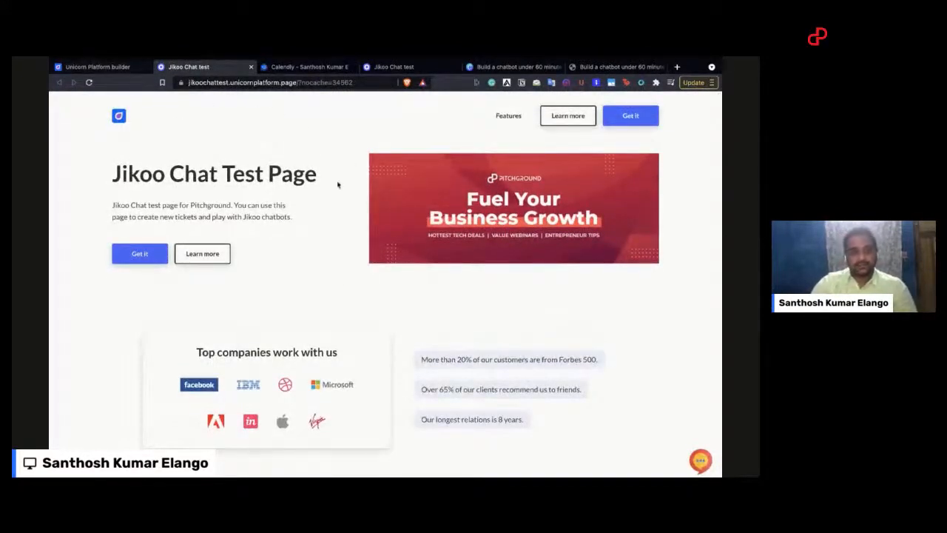
{"action": "key", "text": "ctrl+Left"}
{"action": "left_click", "coordinate": [68, 180]}
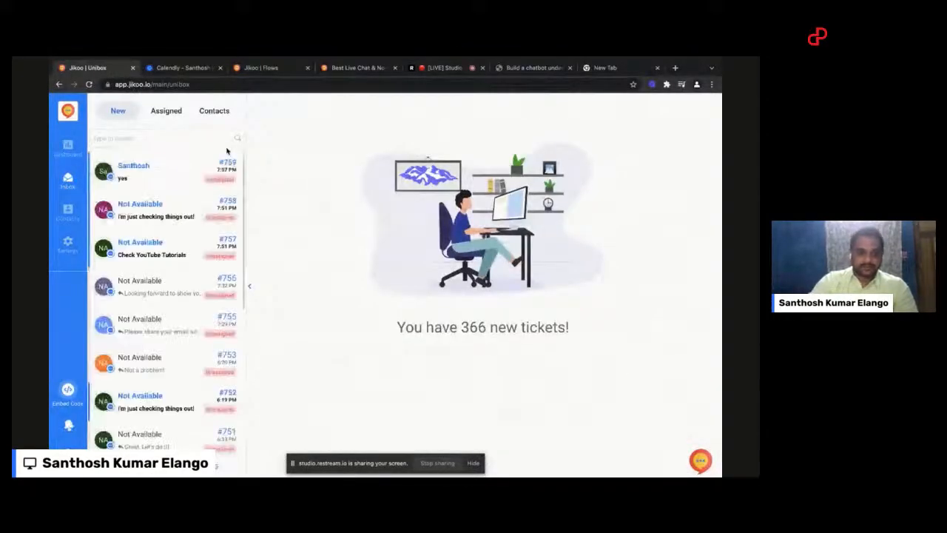
{"action": "left_click", "coordinate": [165, 176]}
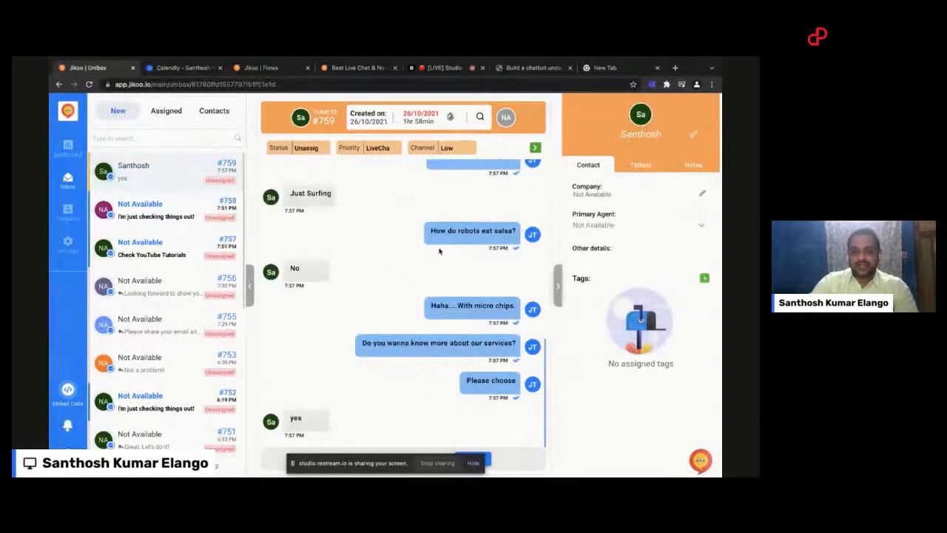
Step: Review the ticket's conversation, assign the ticket to yourself and send the reply "Hi"
{"action": "scroll", "coordinate": [402, 234], "scroll_direction": "up", "scroll_amount": 10}
{"action": "scroll", "coordinate": [402, 234], "scroll_direction": "down", "scroll_amount": 10}
{"action": "left_click", "coordinate": [473, 463]}
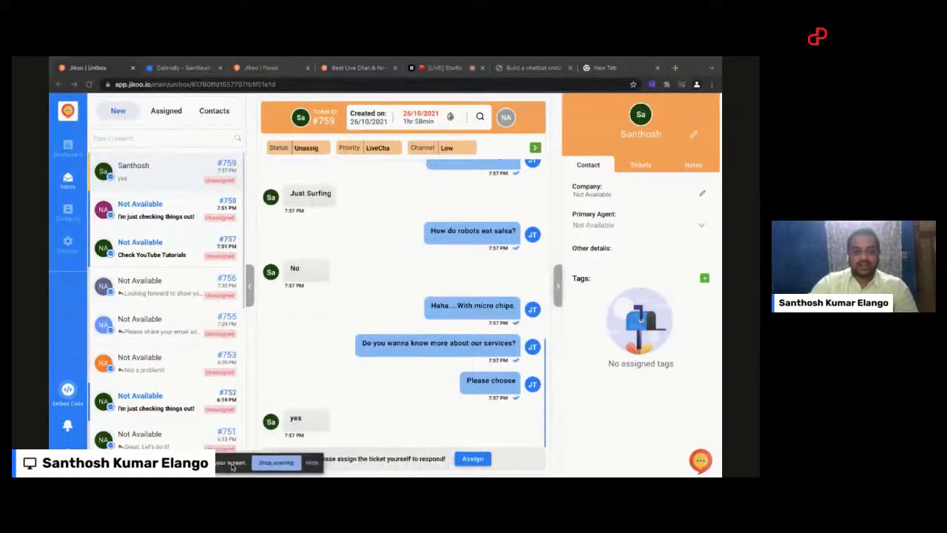
{"action": "left_click", "coordinate": [473, 459]}
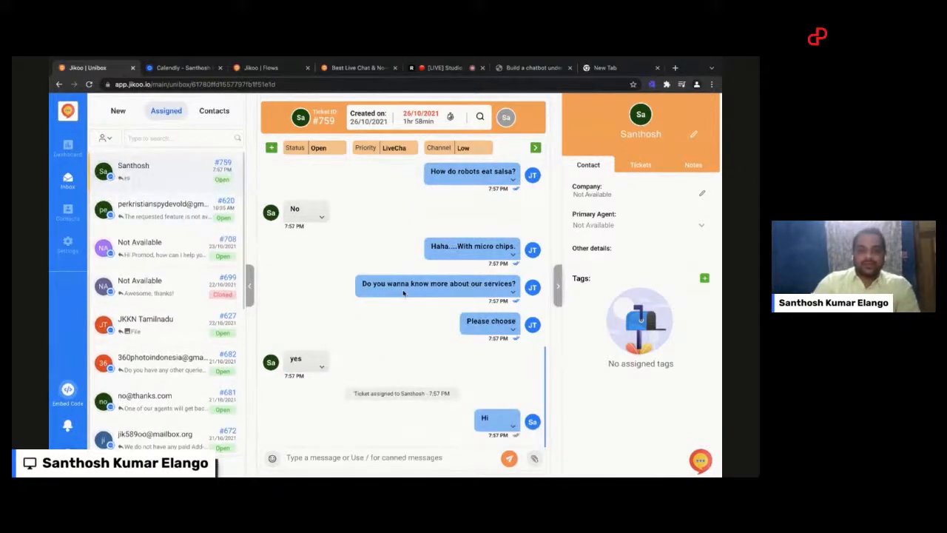
Step: Check the agent's reply in the test page's chat widget and return to the Jikoo inbox
{"action": "key", "text": "ctrl+Right"}
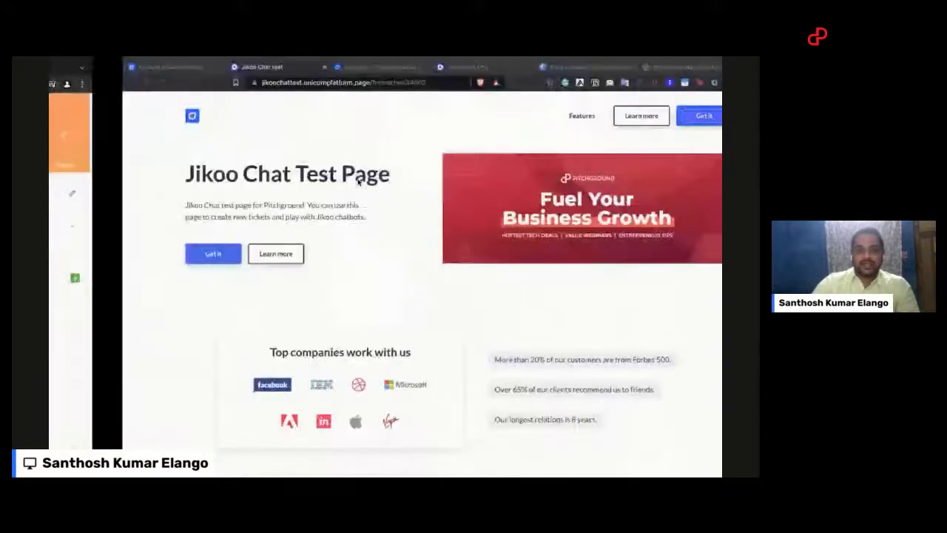
{"action": "left_click", "coordinate": [700, 461]}
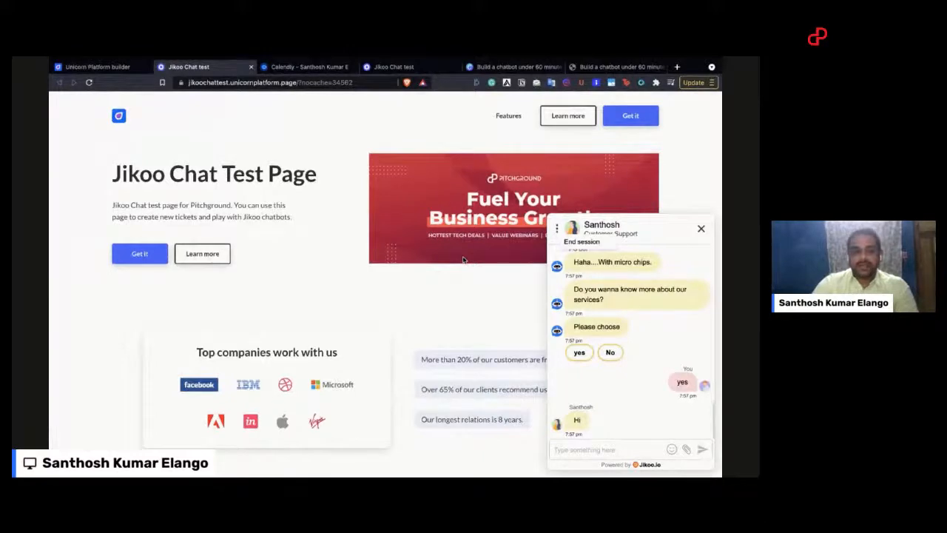
{"action": "key", "text": "ctrl+Left"}
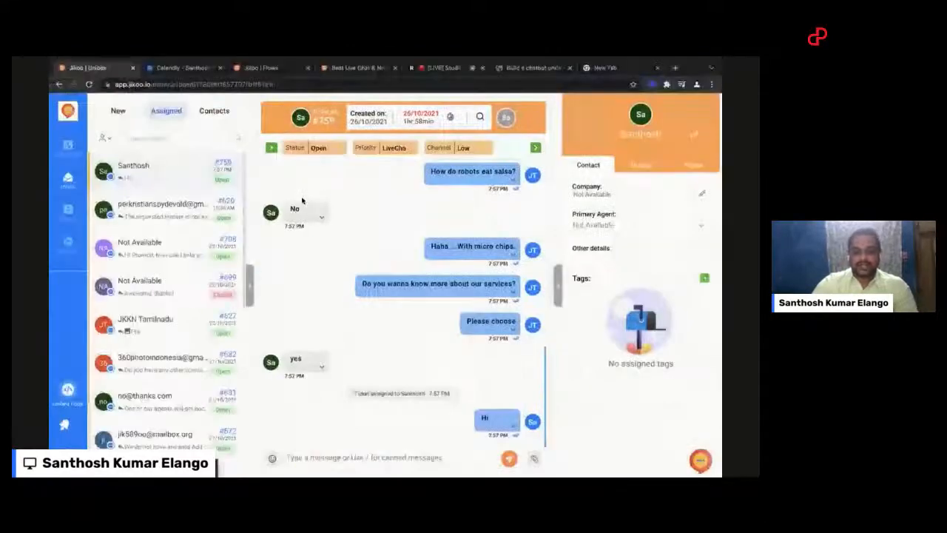
Step: Select the "Hi" and "yes" messages and create a new high-priority ticket from them, assigned to the first listed agent
{"action": "left_click", "coordinate": [515, 424]}
{"action": "left_click", "coordinate": [487, 397]}
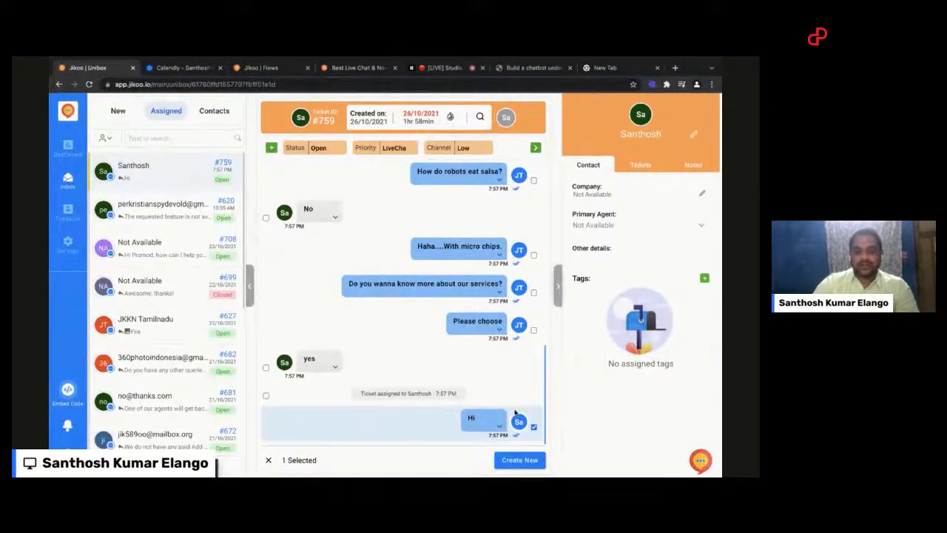
{"action": "left_click", "coordinate": [267, 368]}
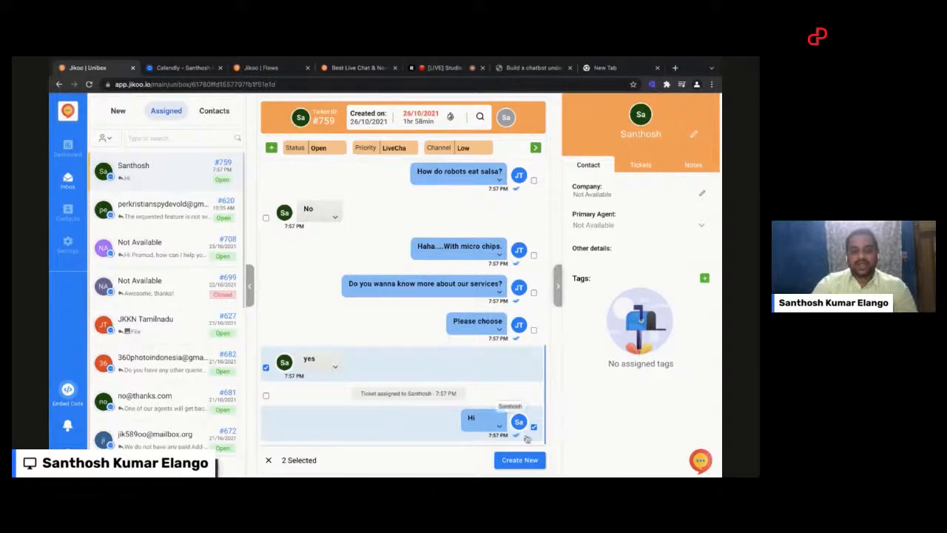
{"action": "left_click", "coordinate": [524, 460]}
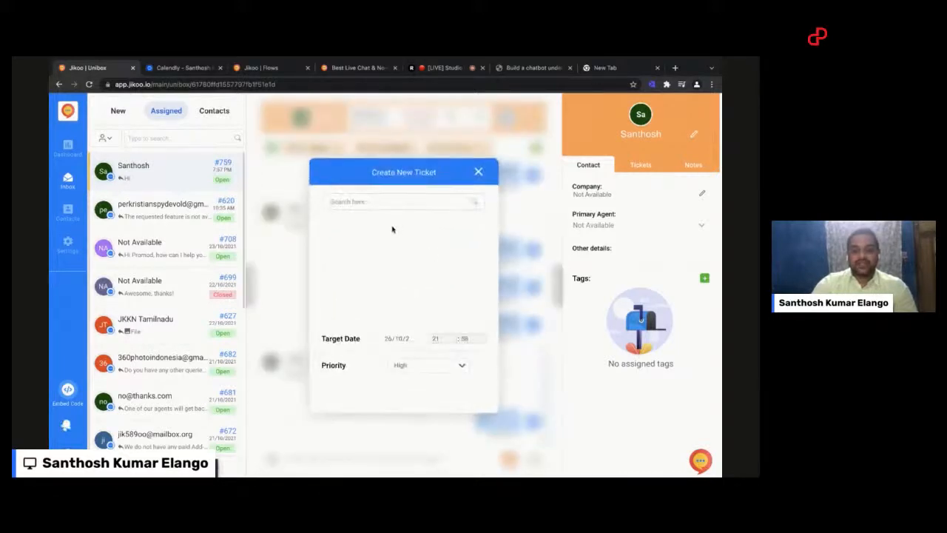
{"action": "left_click", "coordinate": [391, 226]}
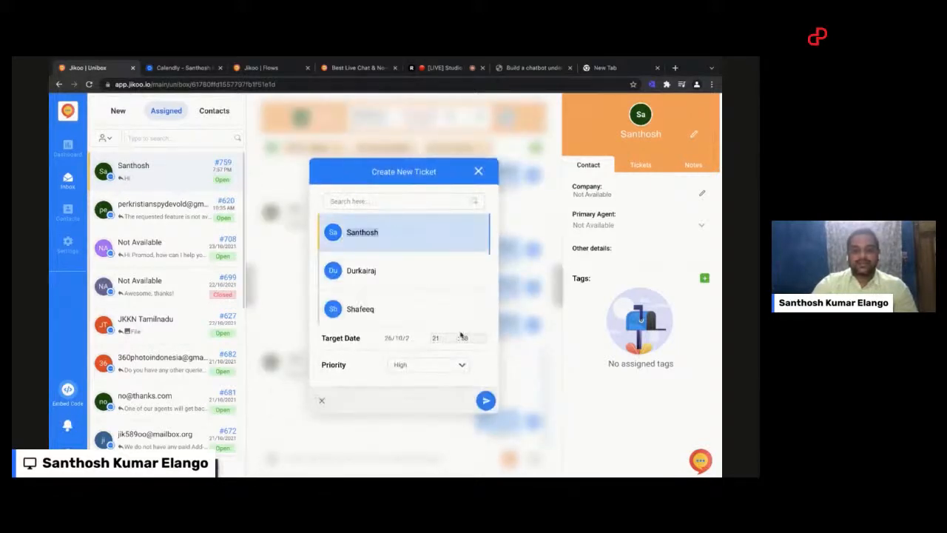
{"action": "left_click", "coordinate": [485, 400]}
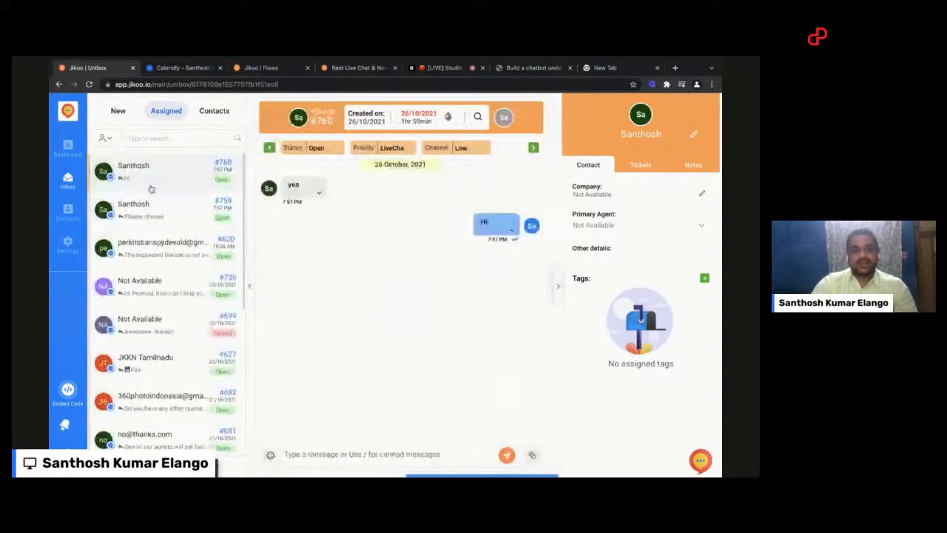
Step: Collapse the contact details to show both tickets side by side and send "Hi ticket two" in the new ticket
{"action": "left_click", "coordinate": [558, 284]}
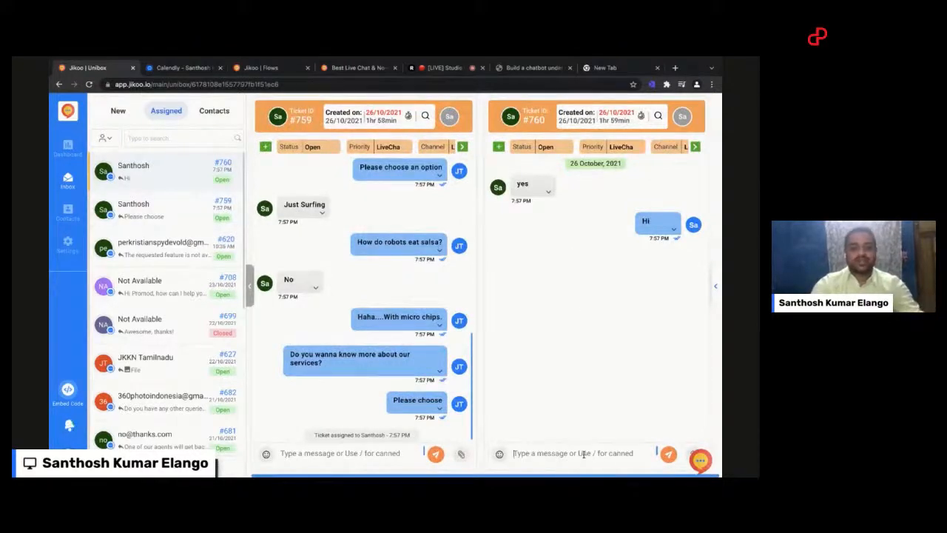
{"action": "type", "text": "Hi t"}
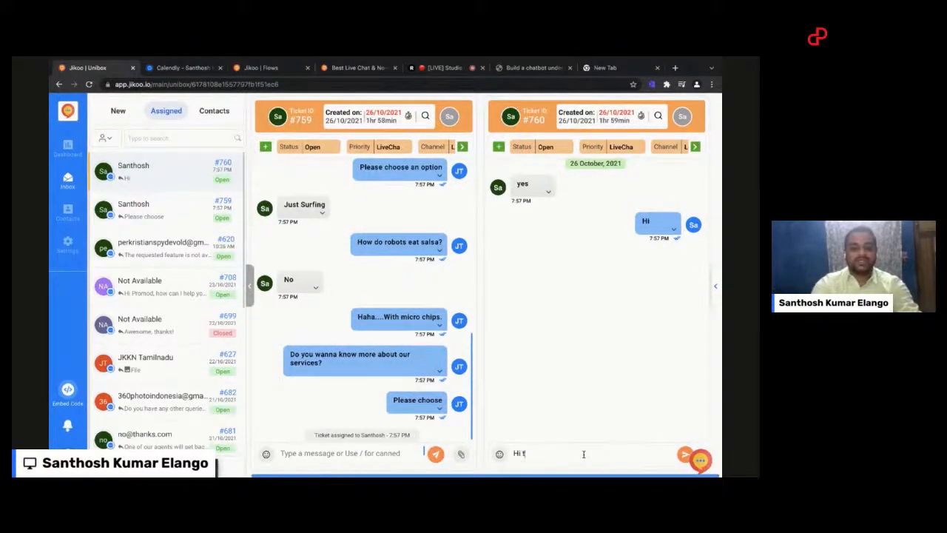
{"action": "type", "text": "icket two"}
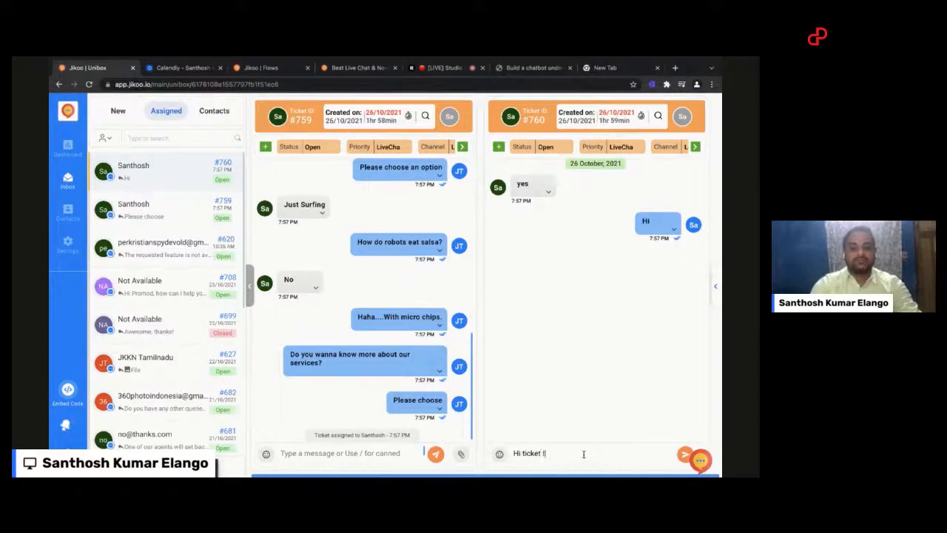
{"action": "left_click", "coordinate": [684, 454]}
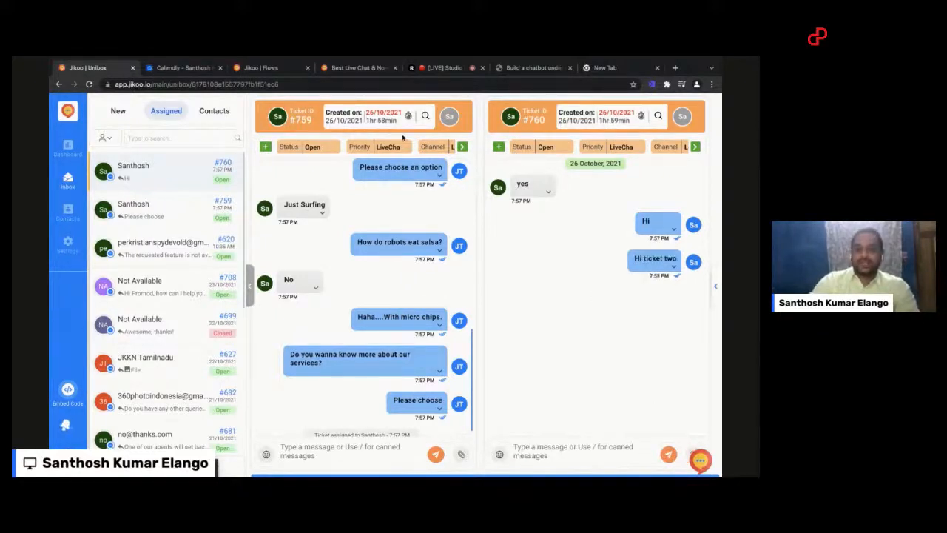
Step: Switch to the test page, reply "ok" in its chat widget, and return to the Jikoo inbox
{"action": "key", "text": "ctrl+Right"}
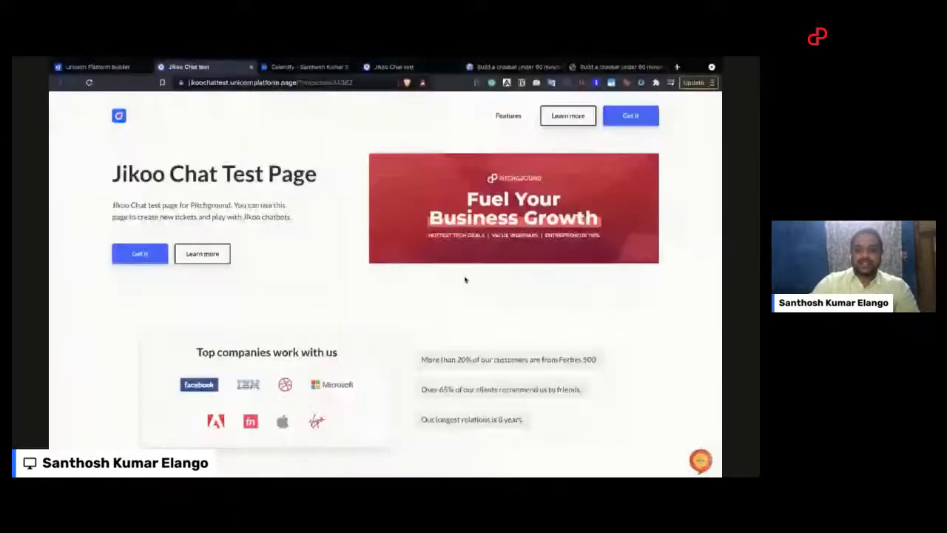
{"action": "left_click", "coordinate": [698, 461]}
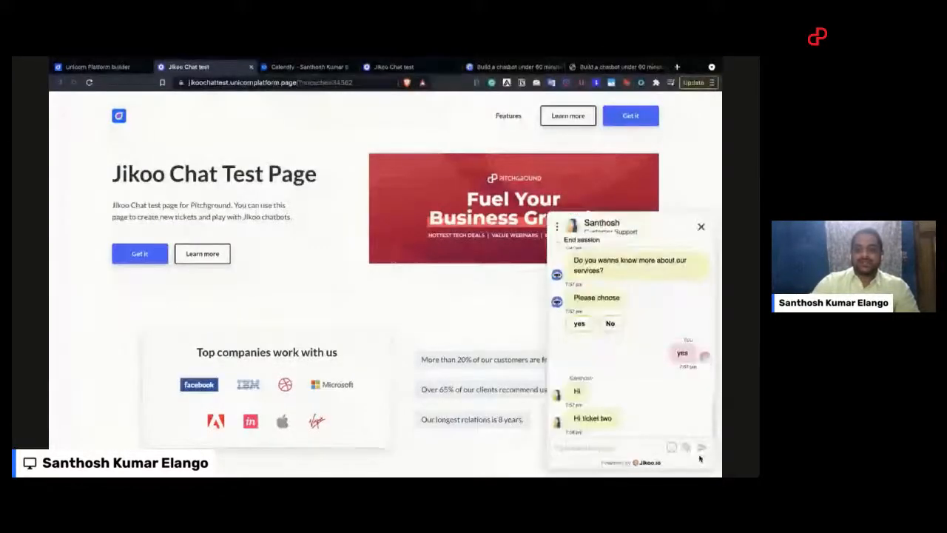
{"action": "left_click", "coordinate": [635, 447]}
{"action": "type", "text": "ok"}
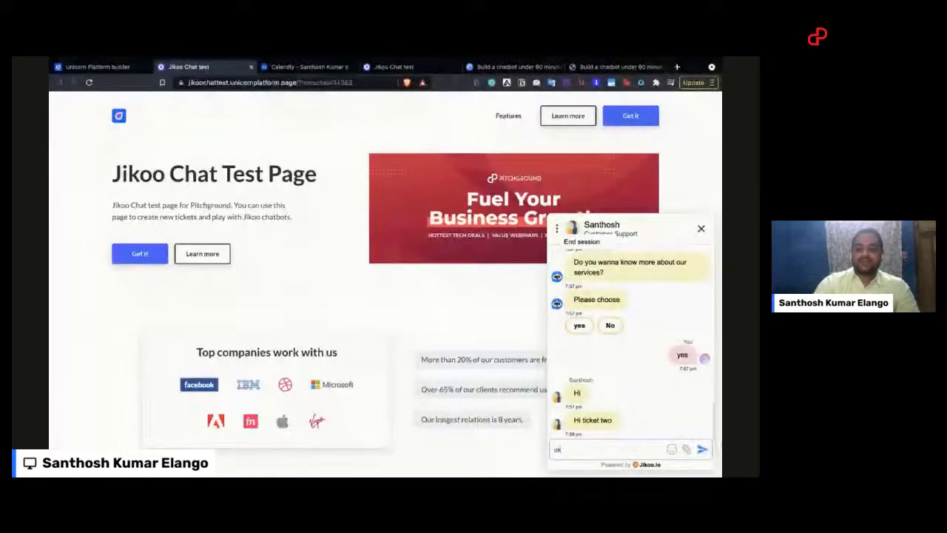
{"action": "left_click", "coordinate": [702, 451]}
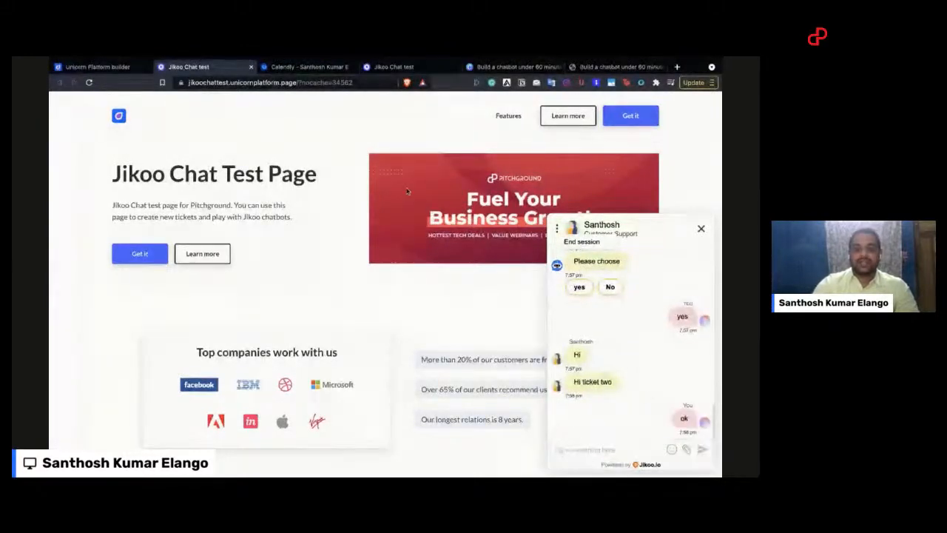
{"action": "key", "text": "ctrl+Left"}
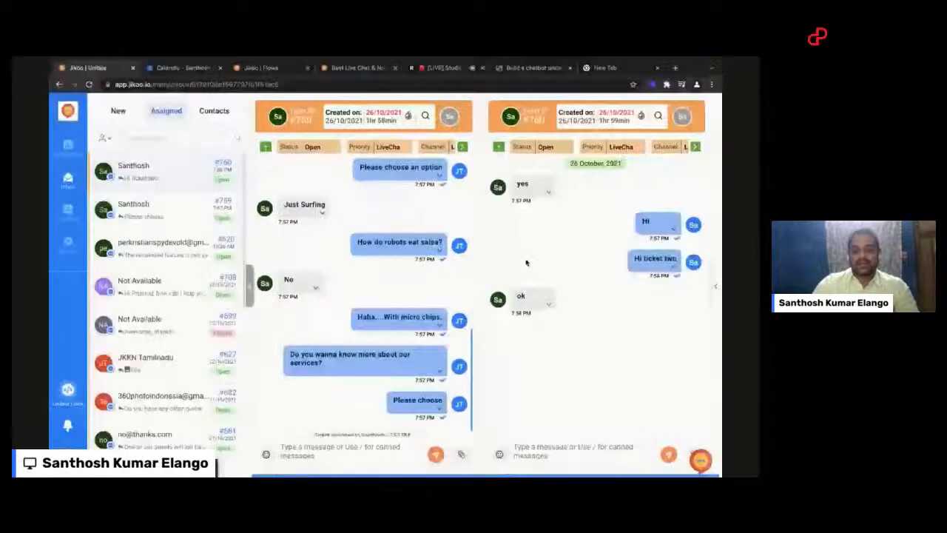
Step: Add a note to the "ok" message in ticket #760, tagging the second suggested team member with the text "PTC"
{"action": "scroll", "coordinate": [405, 273], "scroll_direction": "down", "scroll_amount": 1}
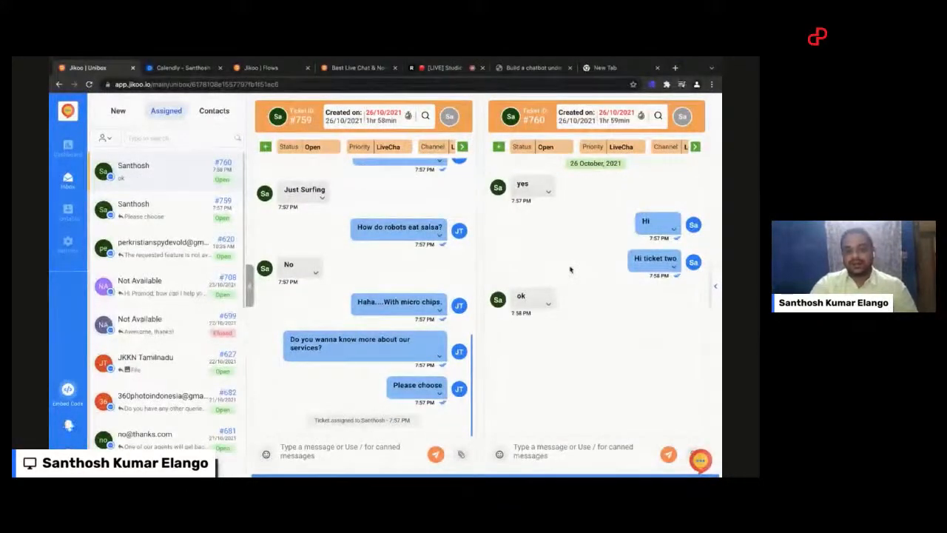
{"action": "left_click", "coordinate": [549, 305]}
{"action": "left_click", "coordinate": [569, 291]}
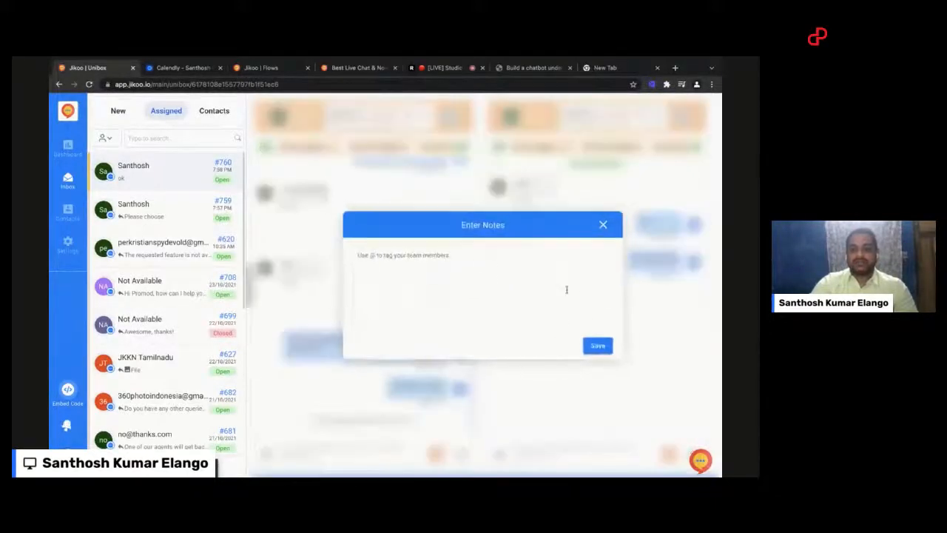
{"action": "type", "text": "@s"}
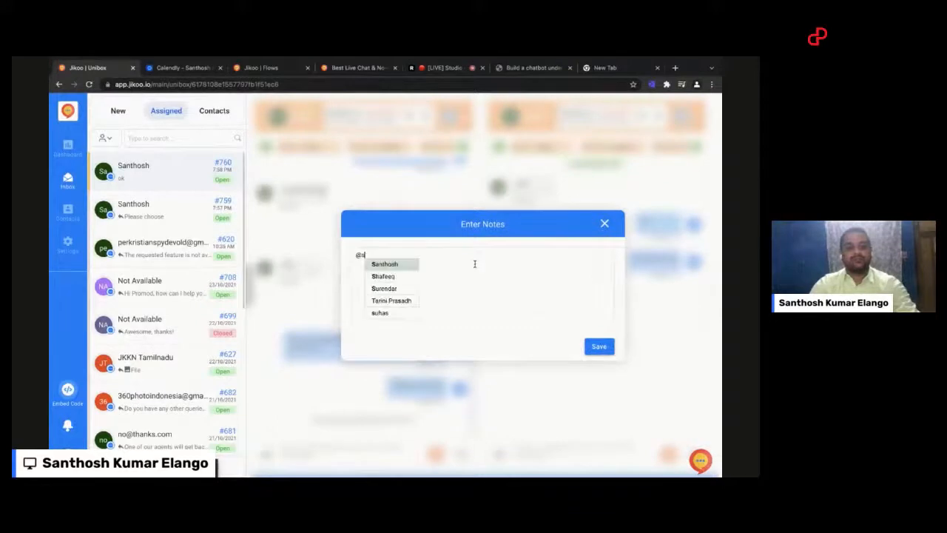
{"action": "key", "text": "Down"}
{"action": "key", "text": "Return"}
{"action": "type", "text": "PTC"}
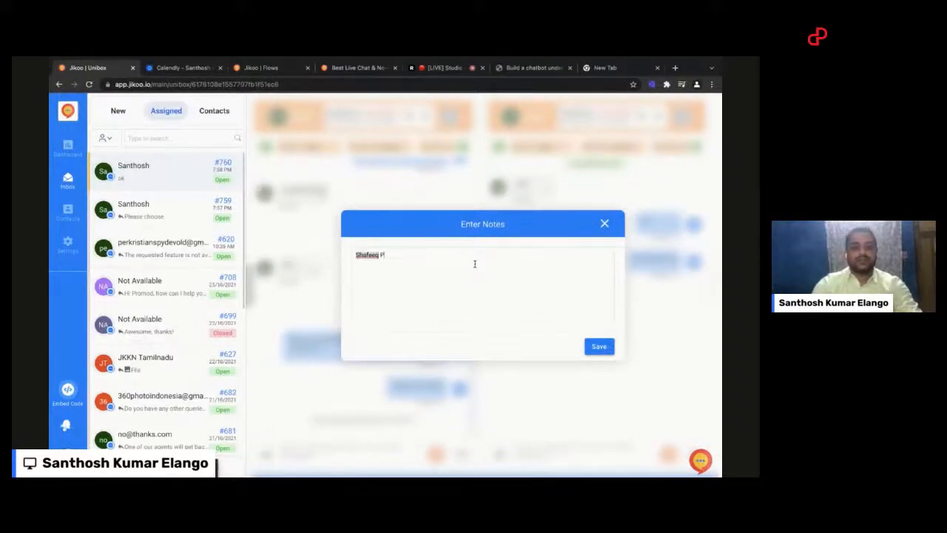
{"action": "left_click", "coordinate": [599, 348]}
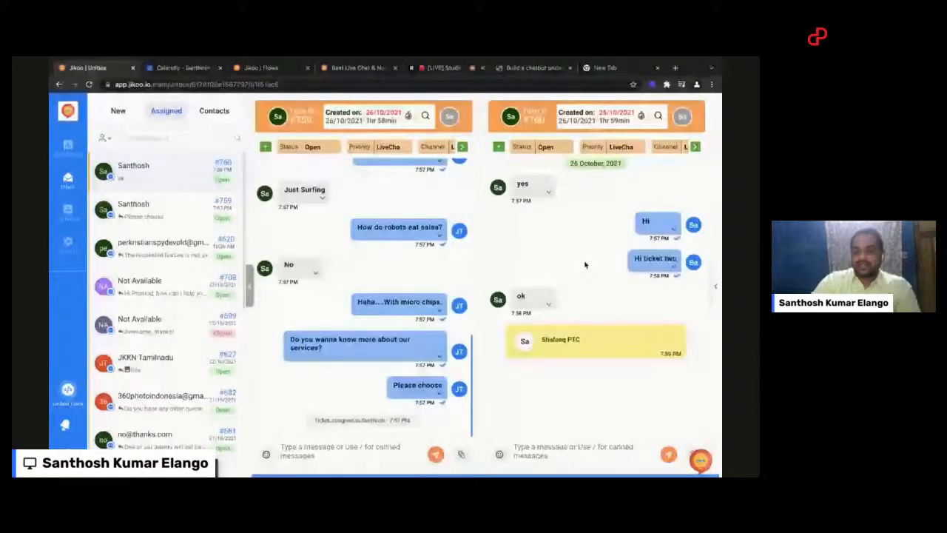
Step: Expand the contact details beside the conversations, look through tickets #759 and #760, and display the customer's contact information
{"action": "left_click", "coordinate": [715, 287]}
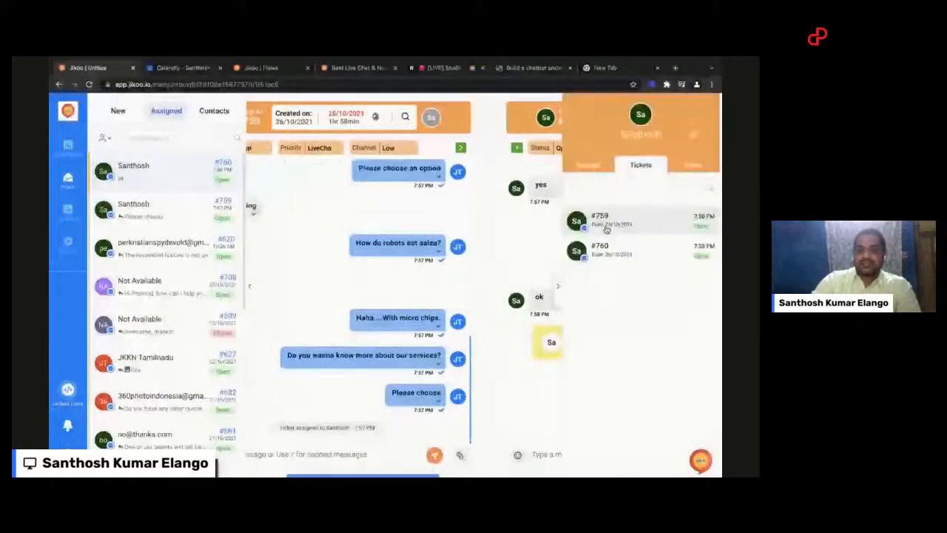
{"action": "scroll", "coordinate": [533, 225], "scroll_direction": "right", "scroll_amount": 4}
{"action": "scroll", "coordinate": [451, 249], "scroll_direction": "left", "scroll_amount": 5}
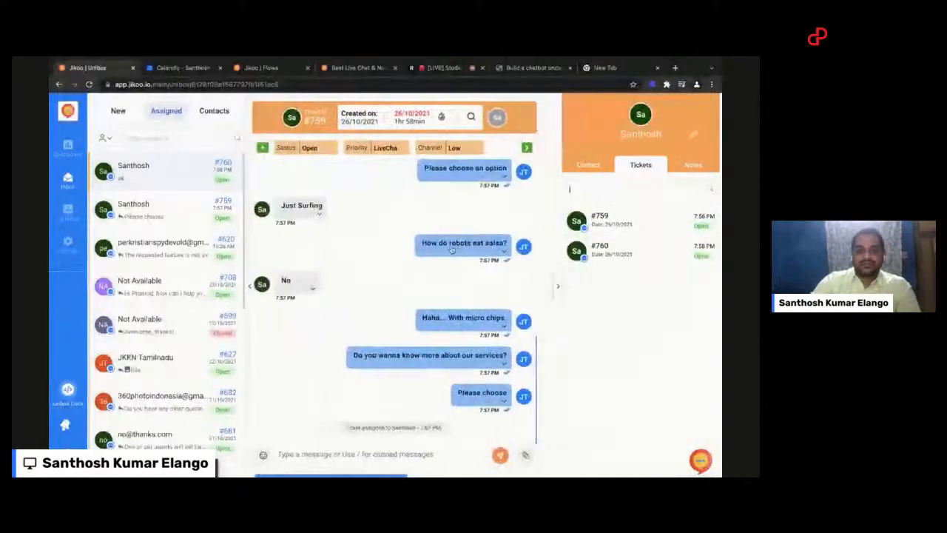
{"action": "scroll", "coordinate": [451, 250], "scroll_direction": "right", "scroll_amount": 4}
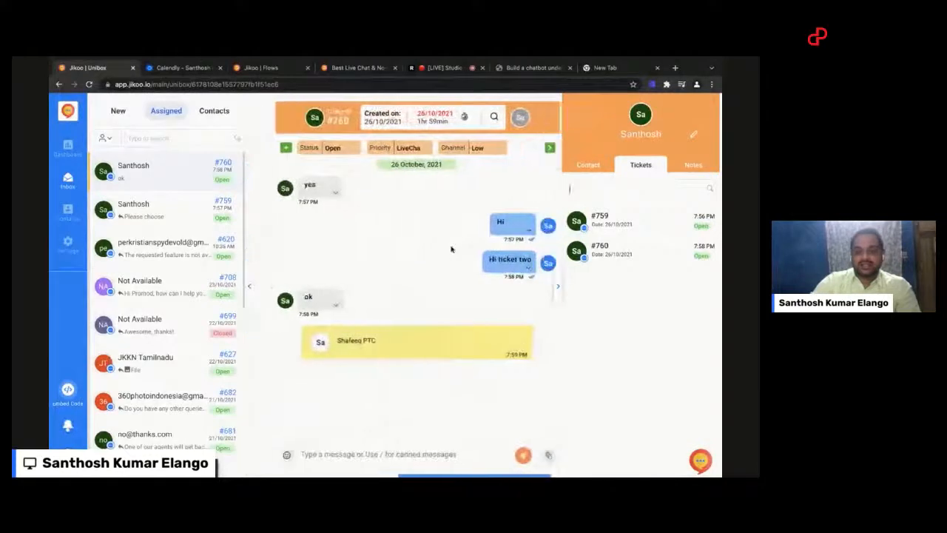
{"action": "scroll", "coordinate": [452, 250], "scroll_direction": "left", "scroll_amount": 4}
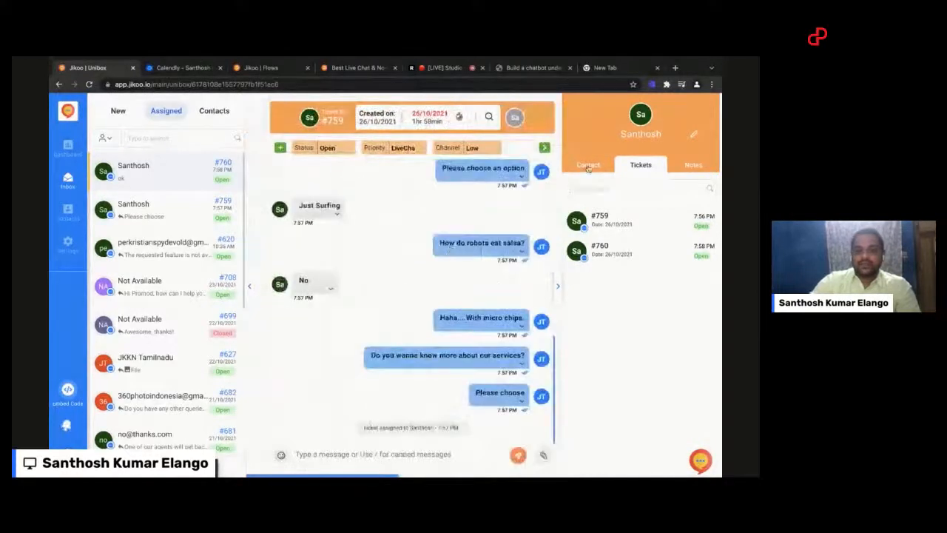
{"action": "left_click", "coordinate": [589, 166]}
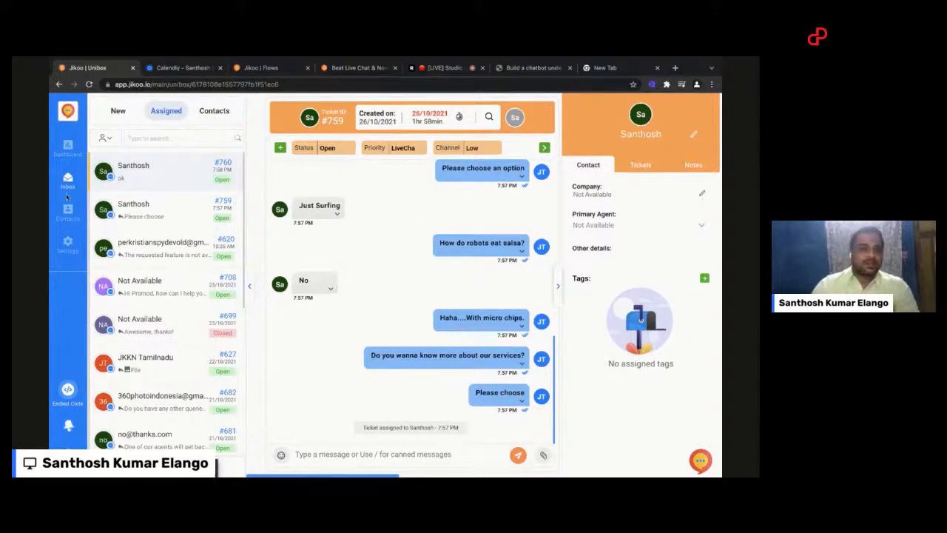
Step: Open the dashboard and review the ticket summary cards and the ticket list
{"action": "left_click", "coordinate": [65, 149]}
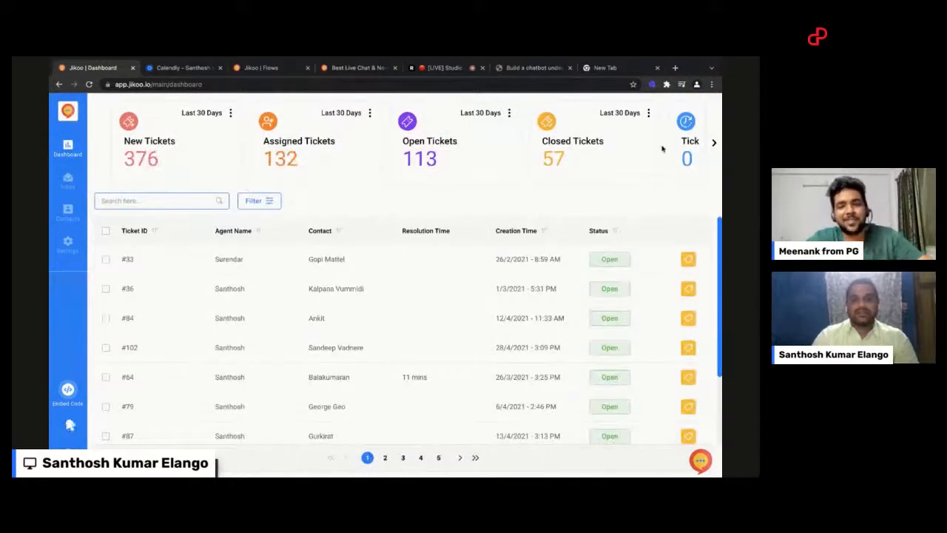
{"action": "left_click", "coordinate": [712, 144]}
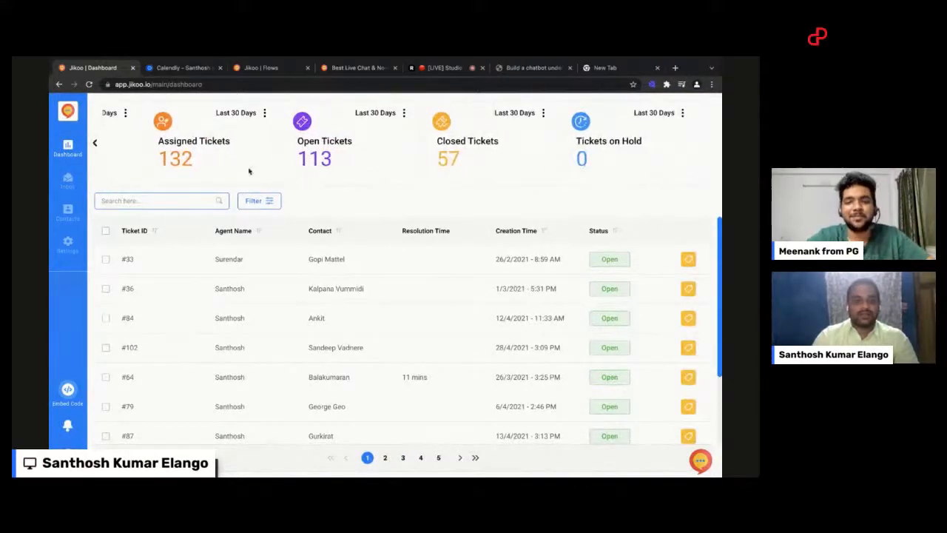
{"action": "left_click", "coordinate": [96, 153]}
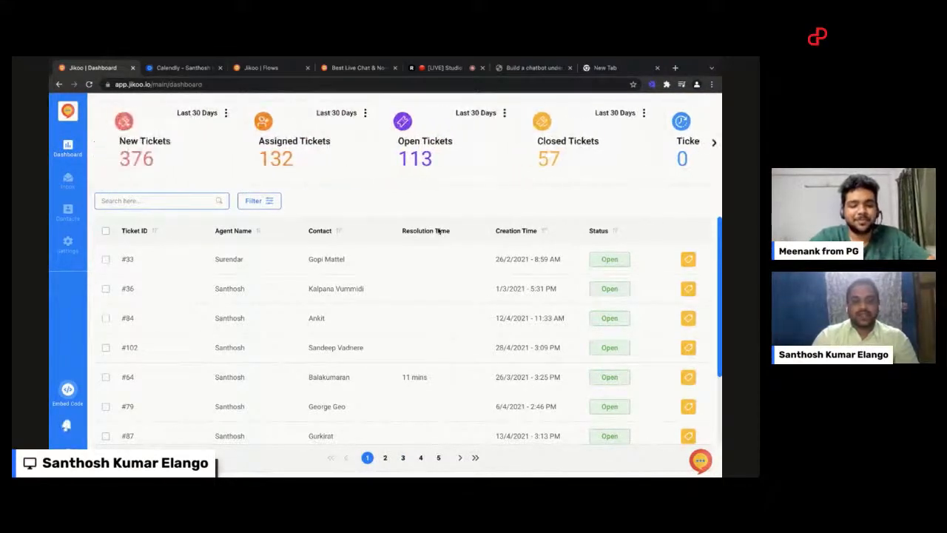
{"action": "scroll", "coordinate": [390, 308], "scroll_direction": "down", "scroll_amount": 2}
{"action": "scroll", "coordinate": [390, 309], "scroll_direction": "up", "scroll_amount": 2}
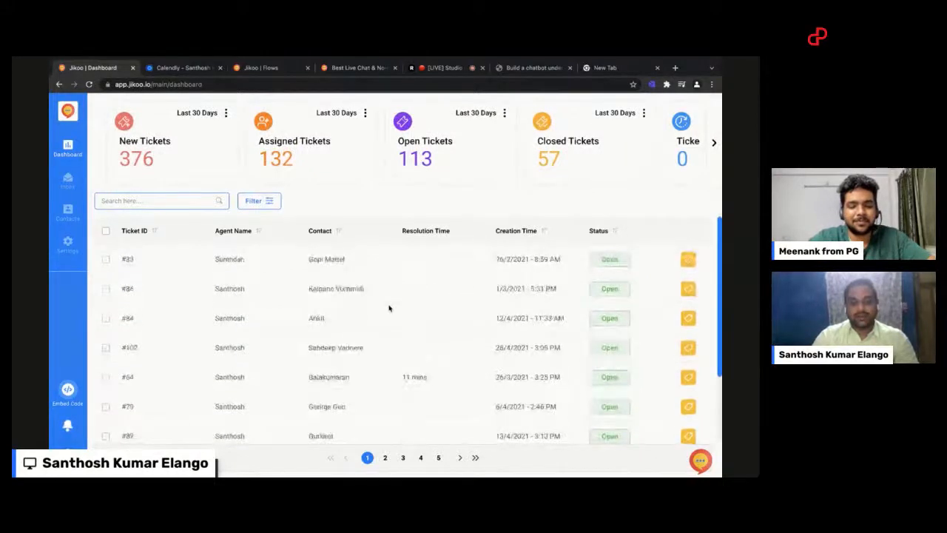
Step: Open the contacts list and search it by the contact's first name
{"action": "left_click", "coordinate": [68, 213]}
{"action": "left_click", "coordinate": [161, 109]}
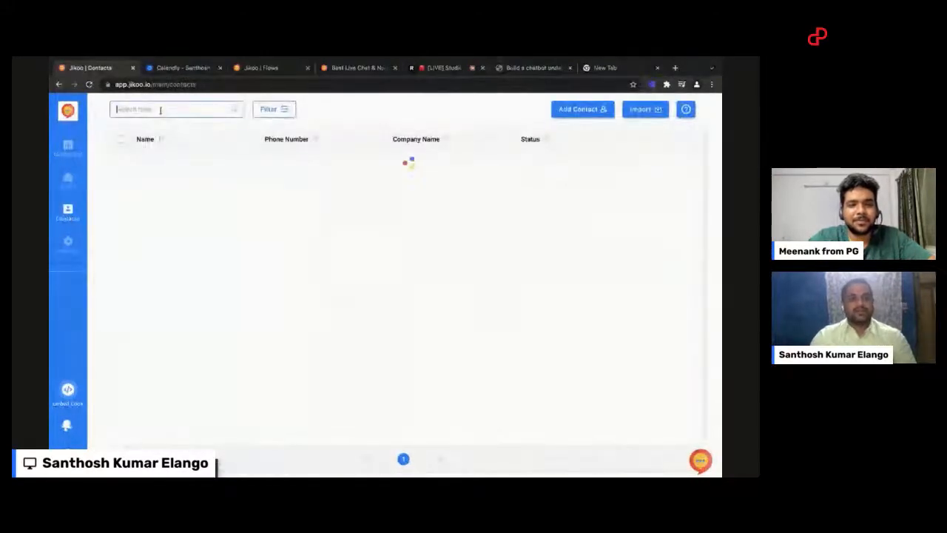
{"action": "type", "text": "santhosh"}
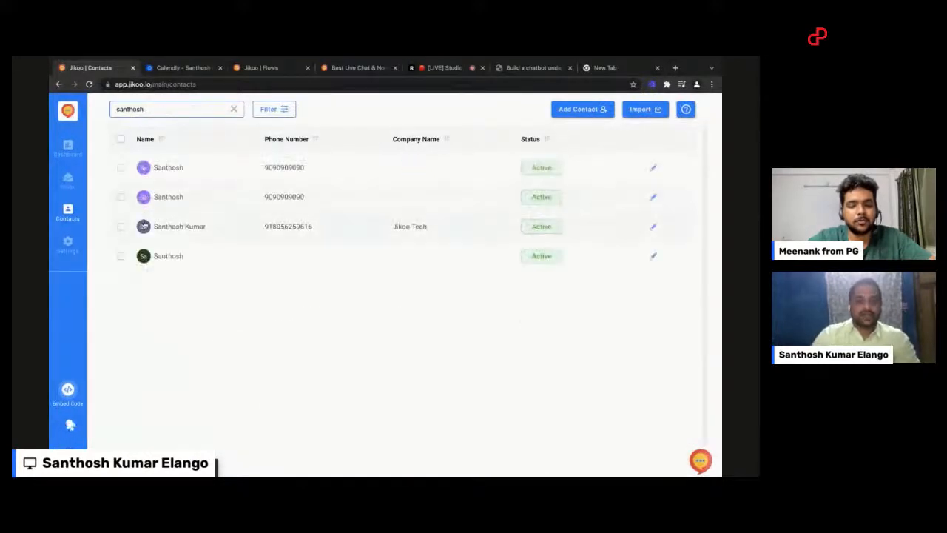
Step: Review the details, tags, tickets and notes of the Jikoo Tech contact, then return to the dashboard
{"action": "left_click", "coordinate": [178, 226]}
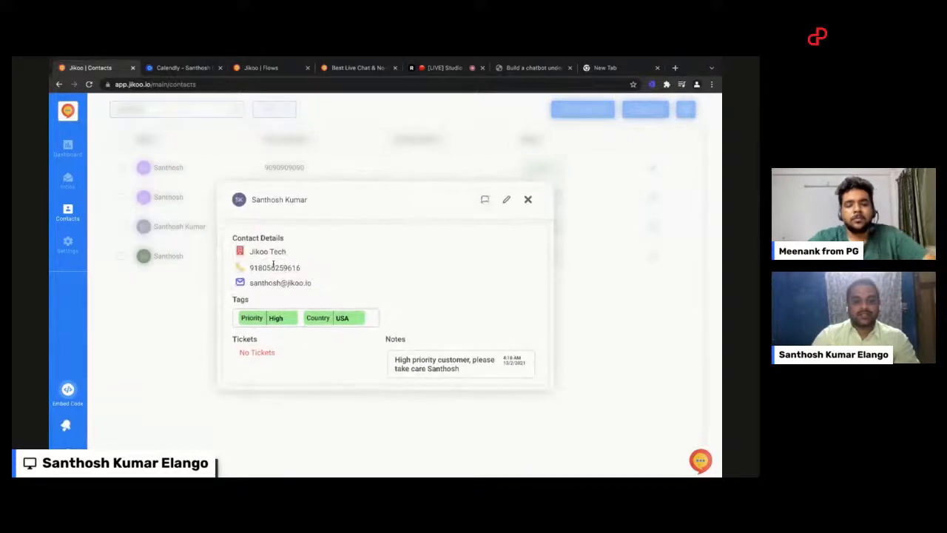
{"action": "scroll", "coordinate": [323, 361], "scroll_direction": "down", "scroll_amount": 1}
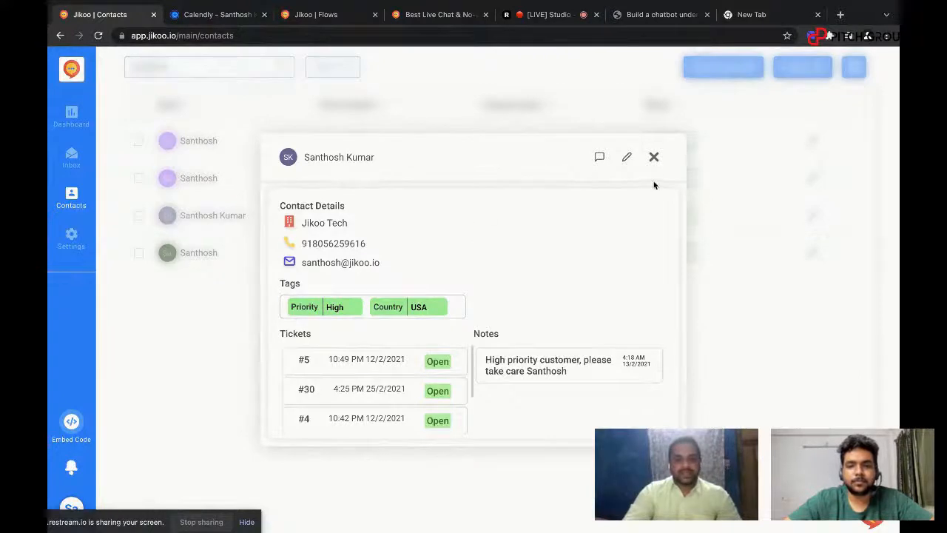
{"action": "left_click", "coordinate": [654, 158]}
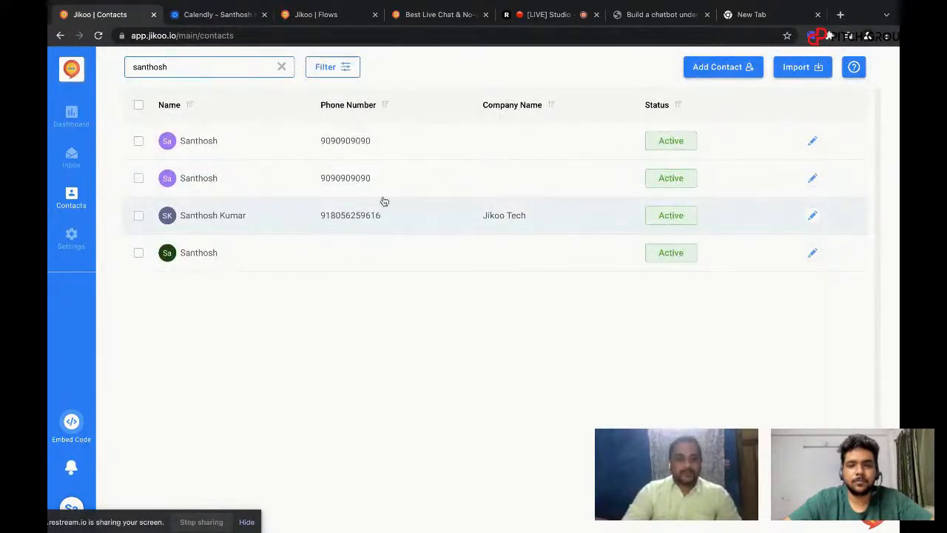
{"action": "left_click", "coordinate": [64, 121]}
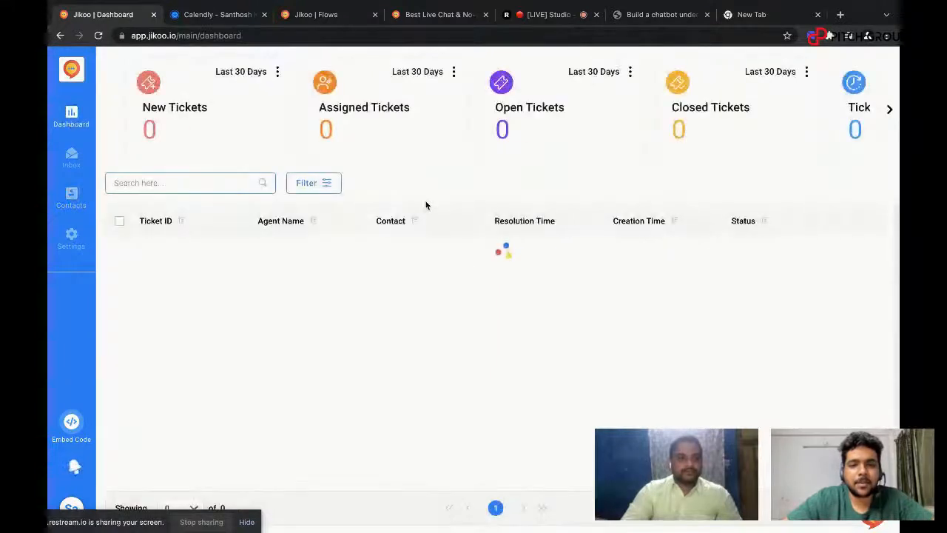